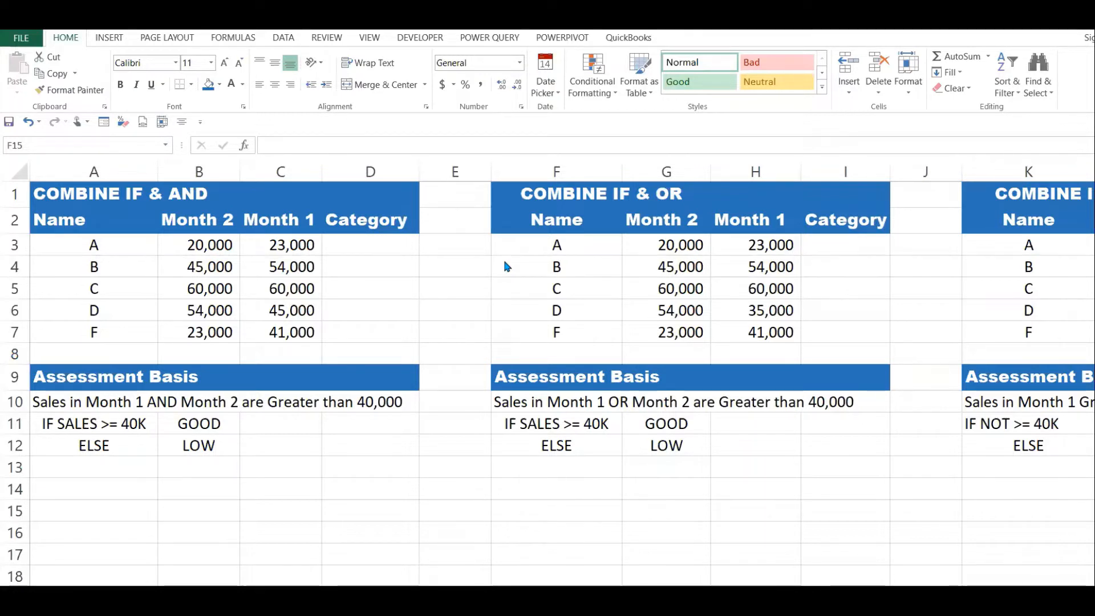
Look over the headings of the three example tables combining IF with AND, OR and NOT.
click(715, 248)
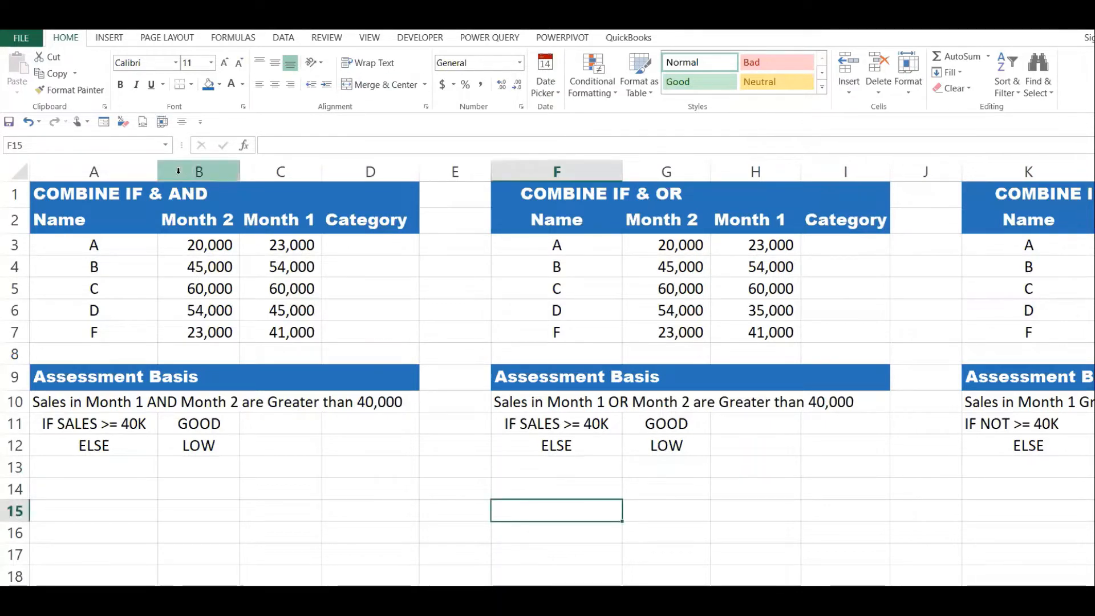
drag(85, 205, 193, 192)
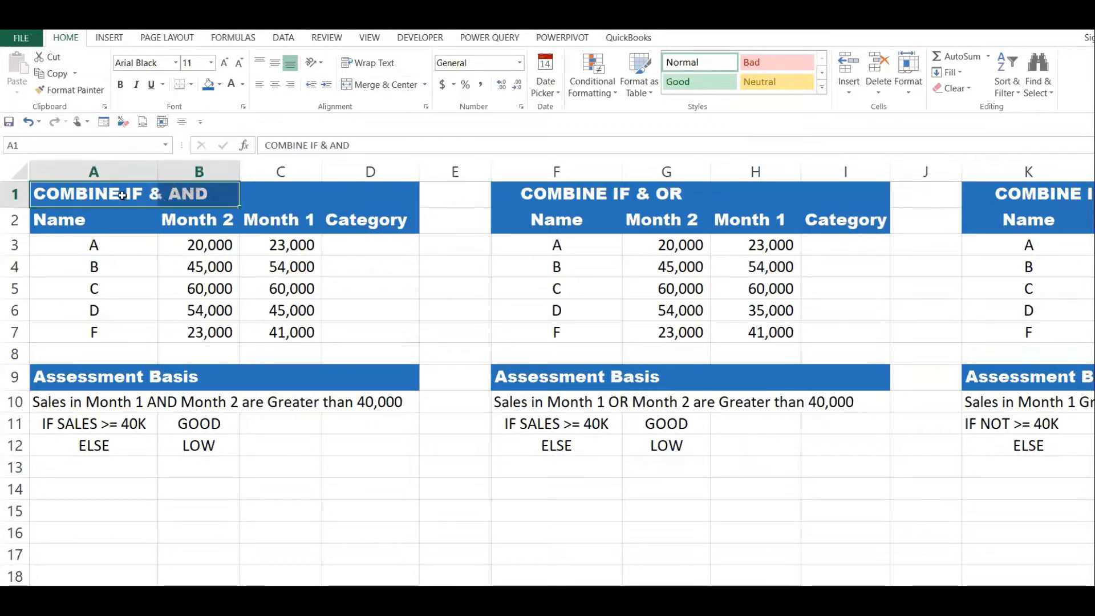
drag(122, 195, 194, 192)
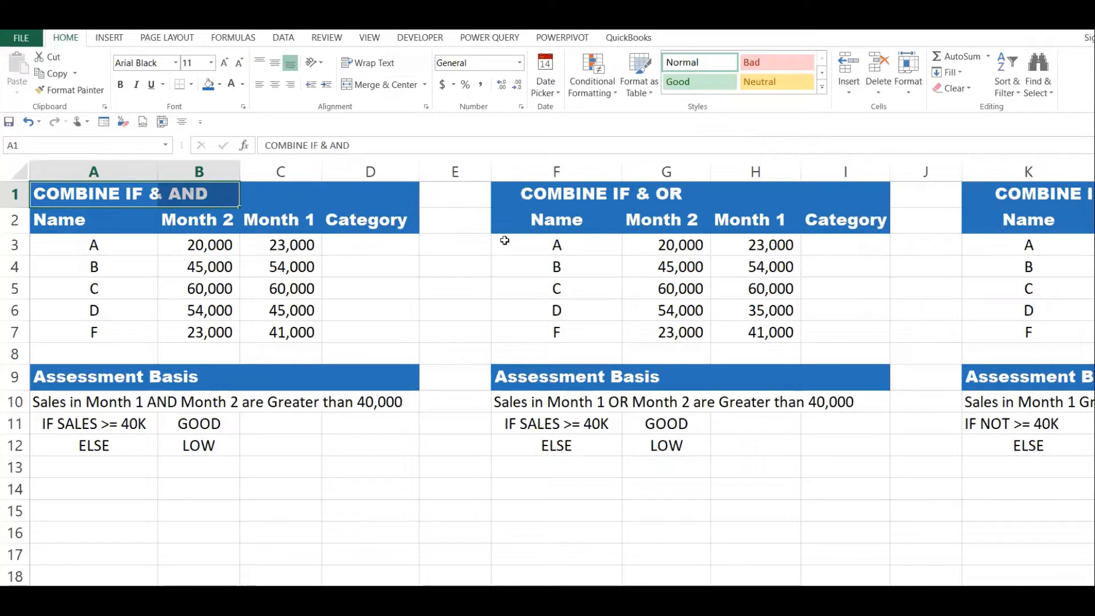
drag(539, 199, 587, 197)
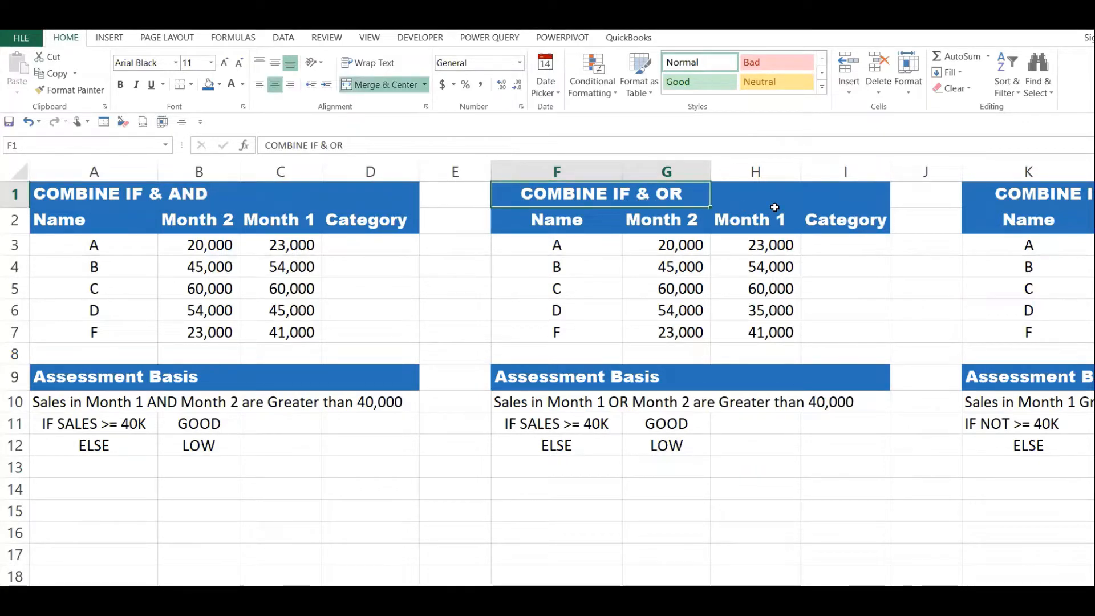
key(Right)
key(Right)
key(Right)
key(Right)
key(Right)
key(Right)
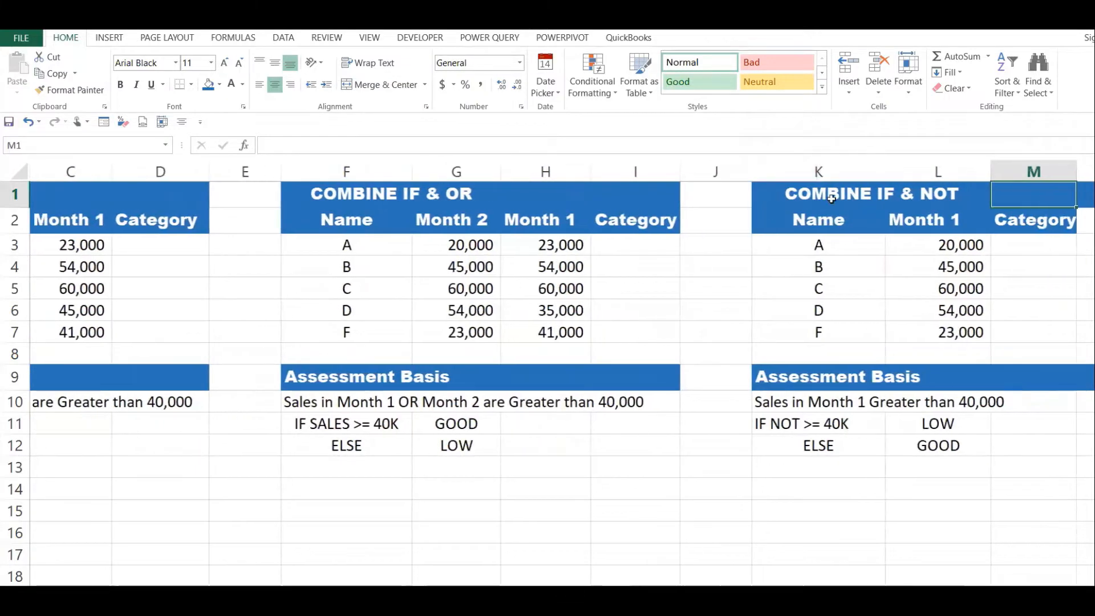
click(832, 198)
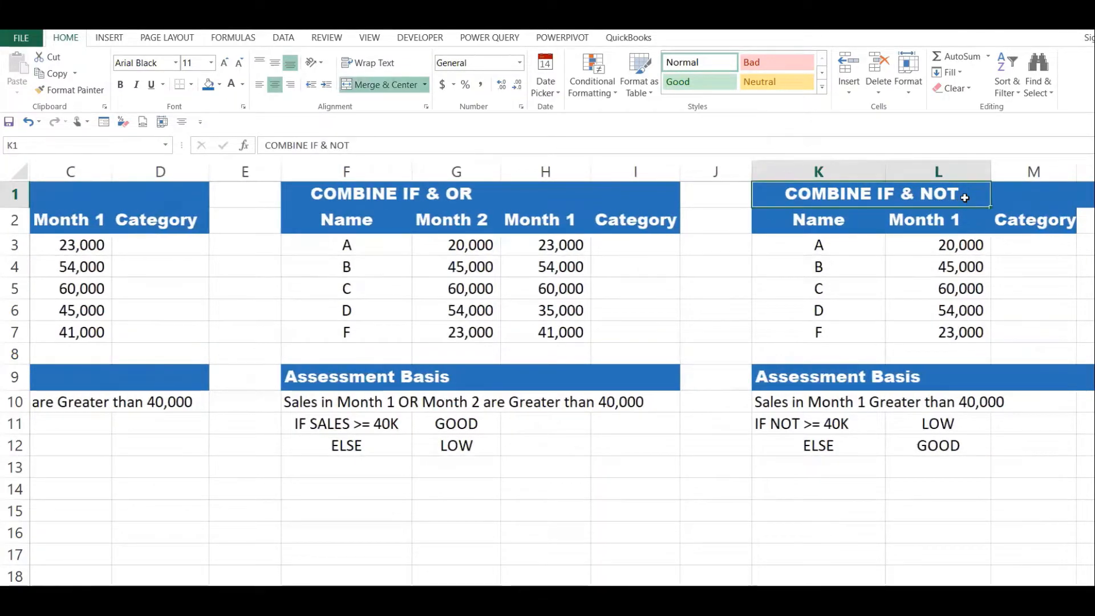
key(Left)
key(Left)
key(Left)
key(Left)
key(Left)
key(Left)
key(Left)
key(Left)
key(Left)
key(Left)
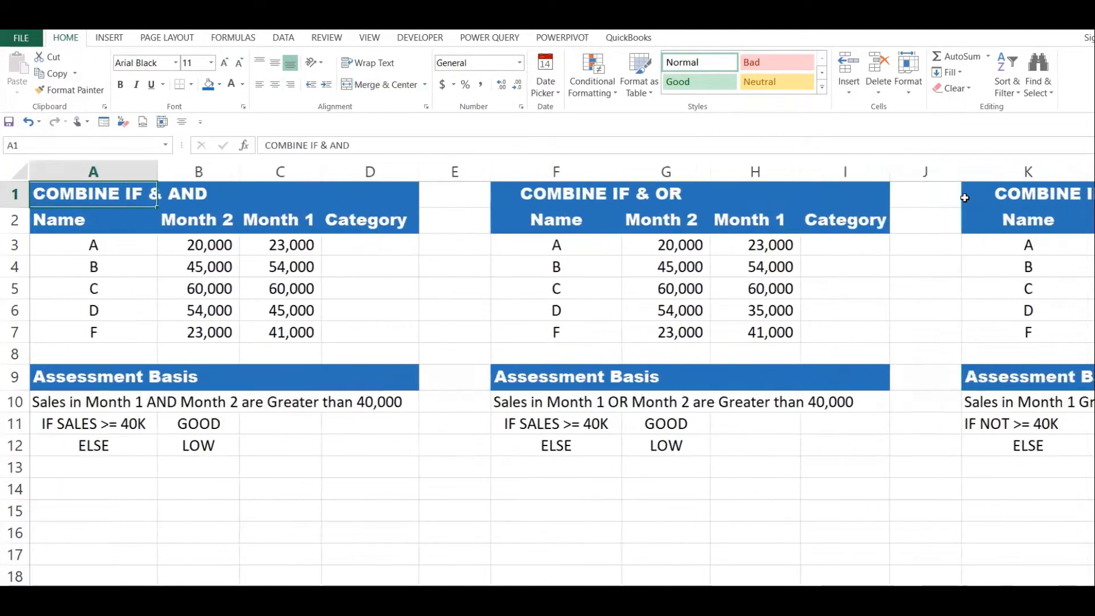
Examine the IF & AND table's monthly sales and the GOOD and LOW rules in its assessment basis.
click(551, 267)
click(286, 285)
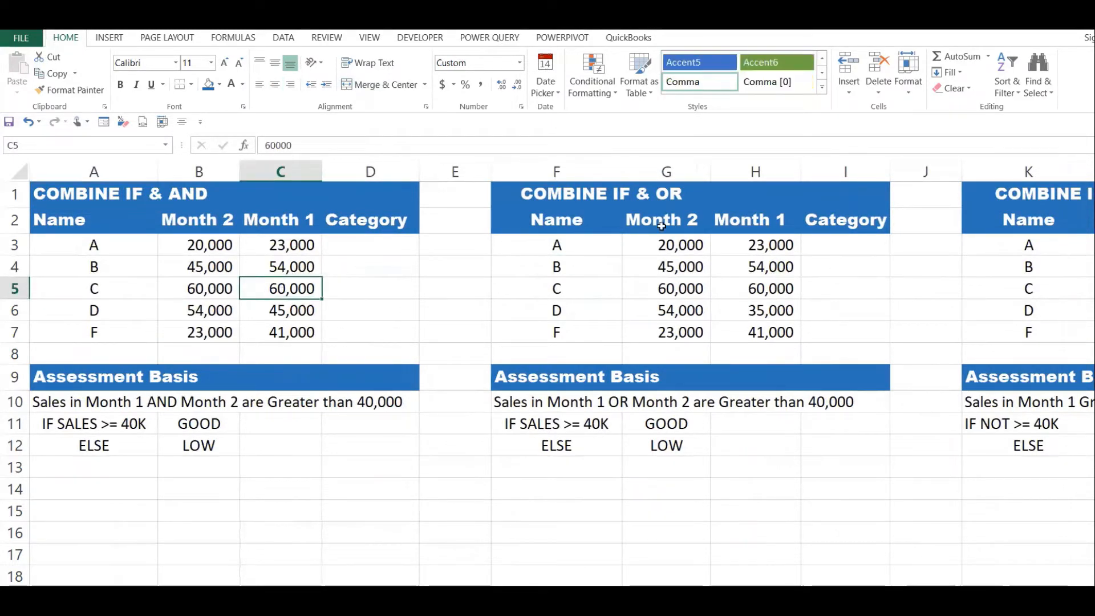
click(518, 283)
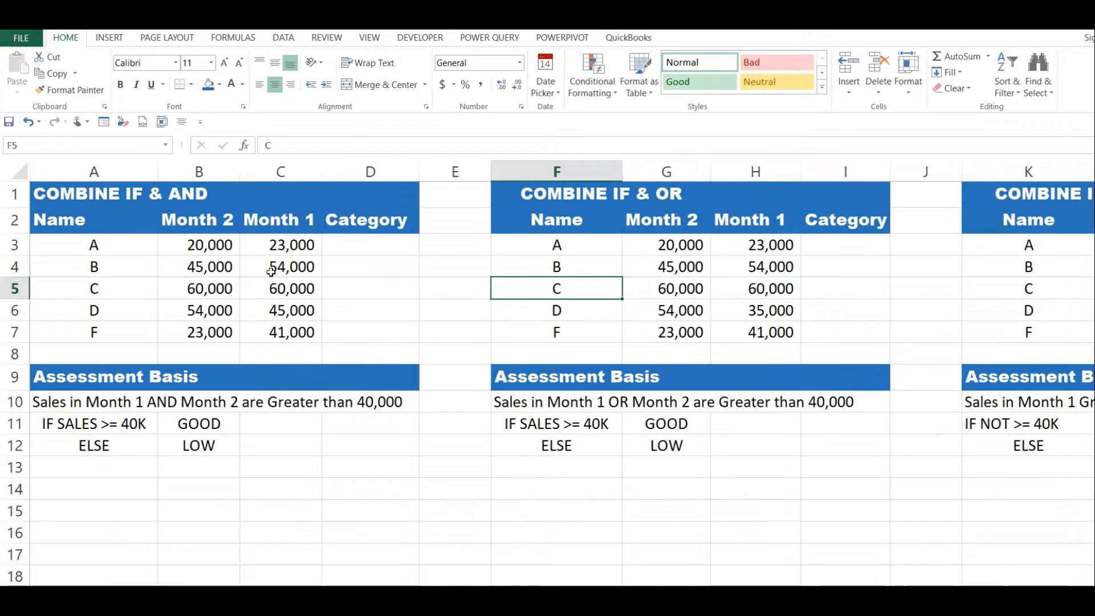
click(221, 241)
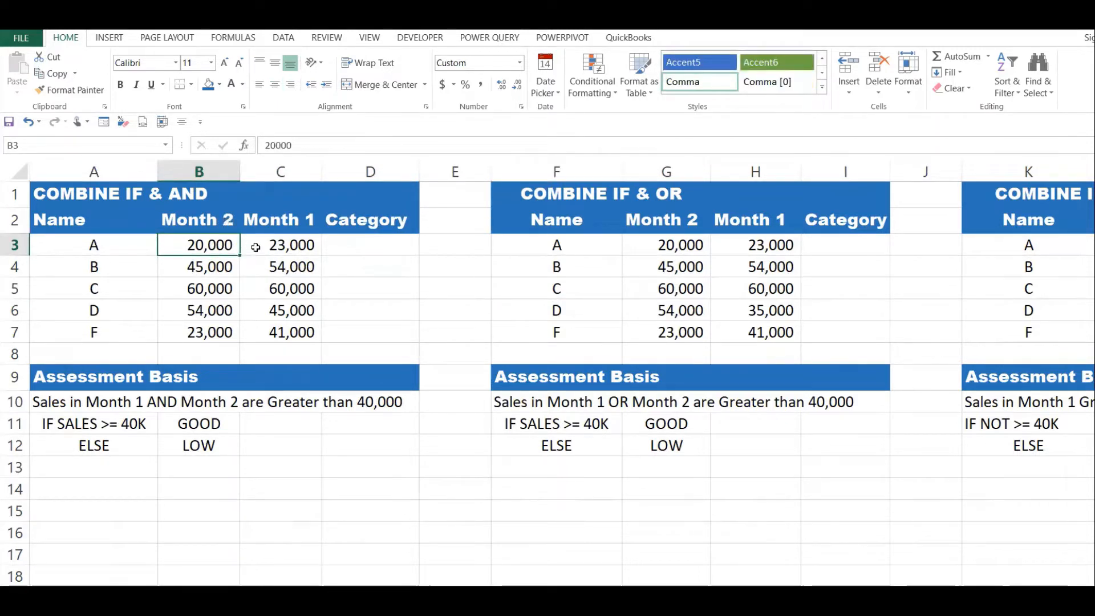
click(292, 248)
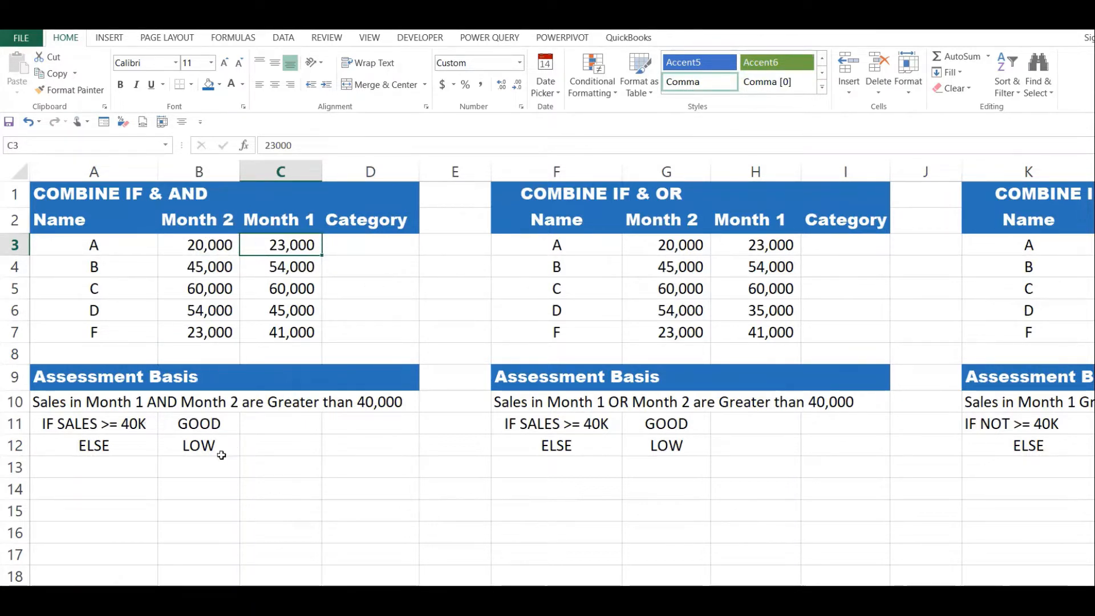
drag(95, 425, 211, 423)
click(210, 422)
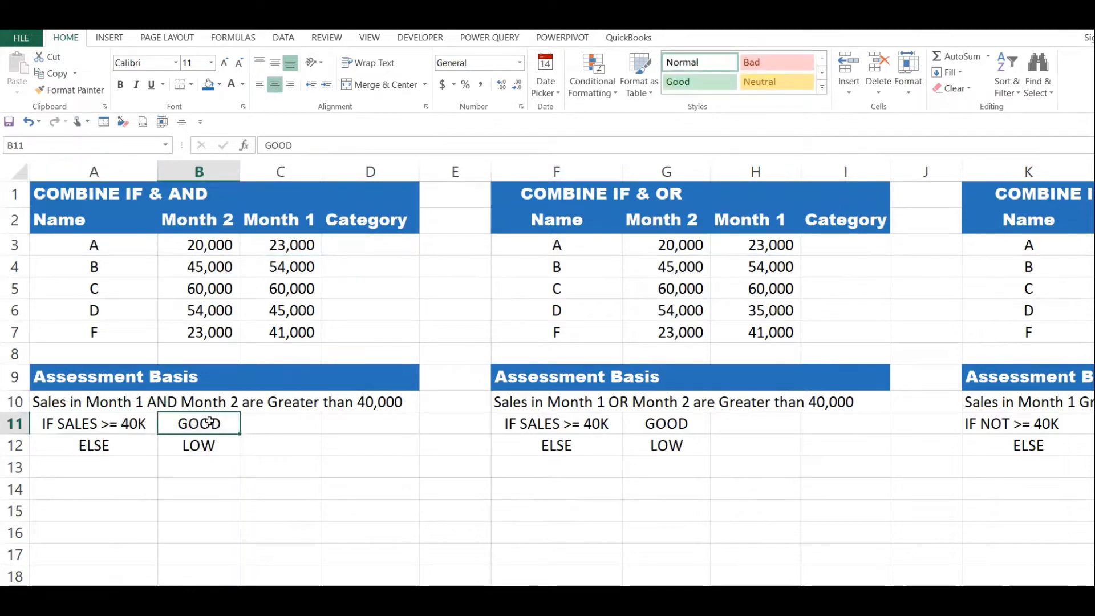
click(118, 444)
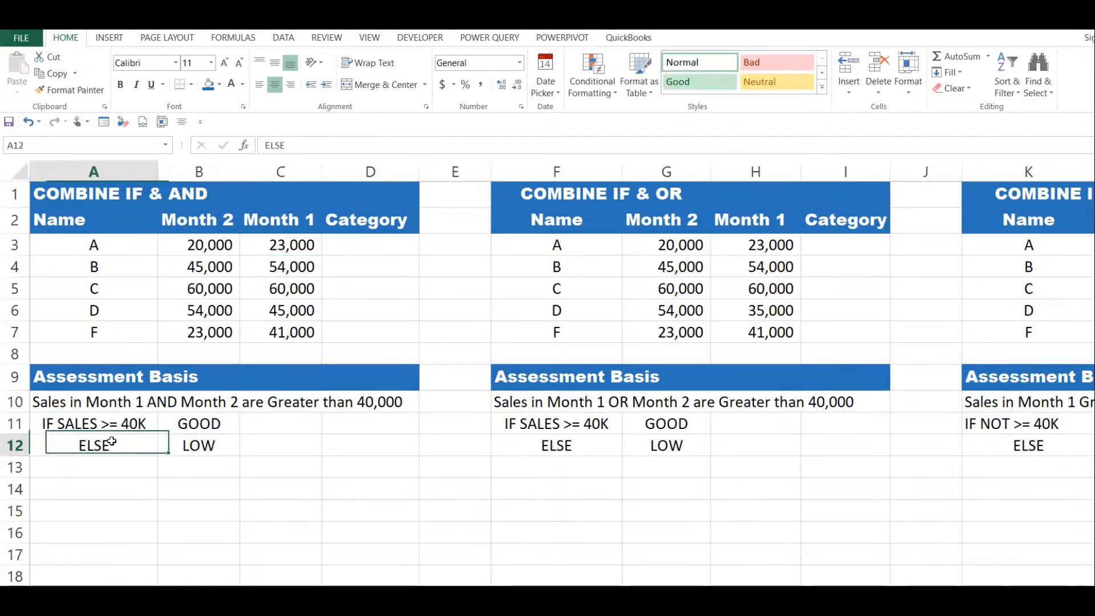
click(206, 445)
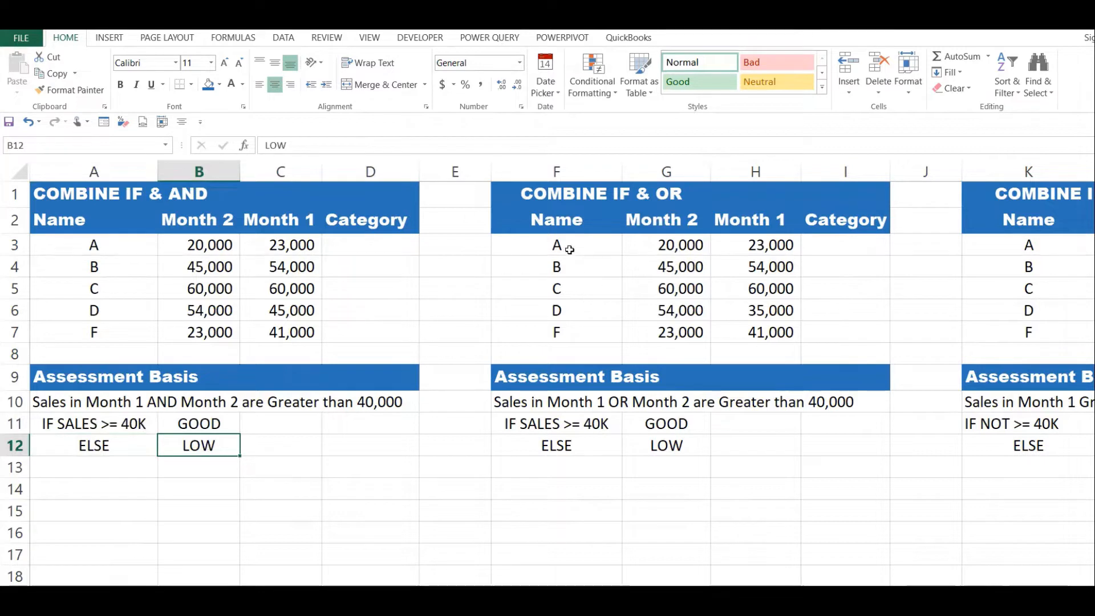
Compare the monthly sales in the IF & AND and IF & OR tables and read the OR assessment rules.
drag(567, 247, 742, 338)
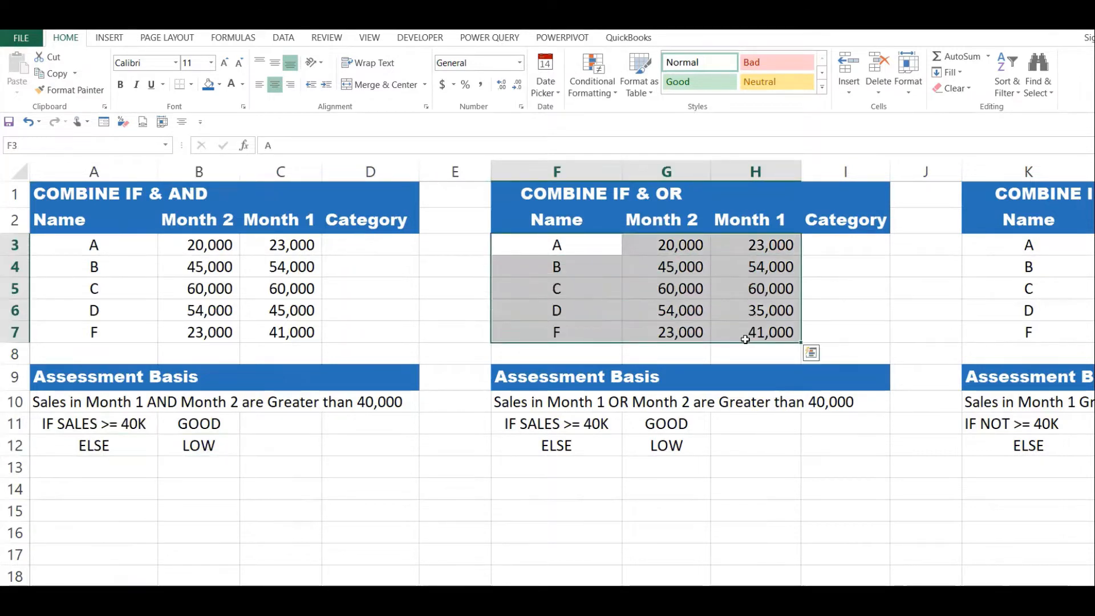
drag(193, 246, 302, 317)
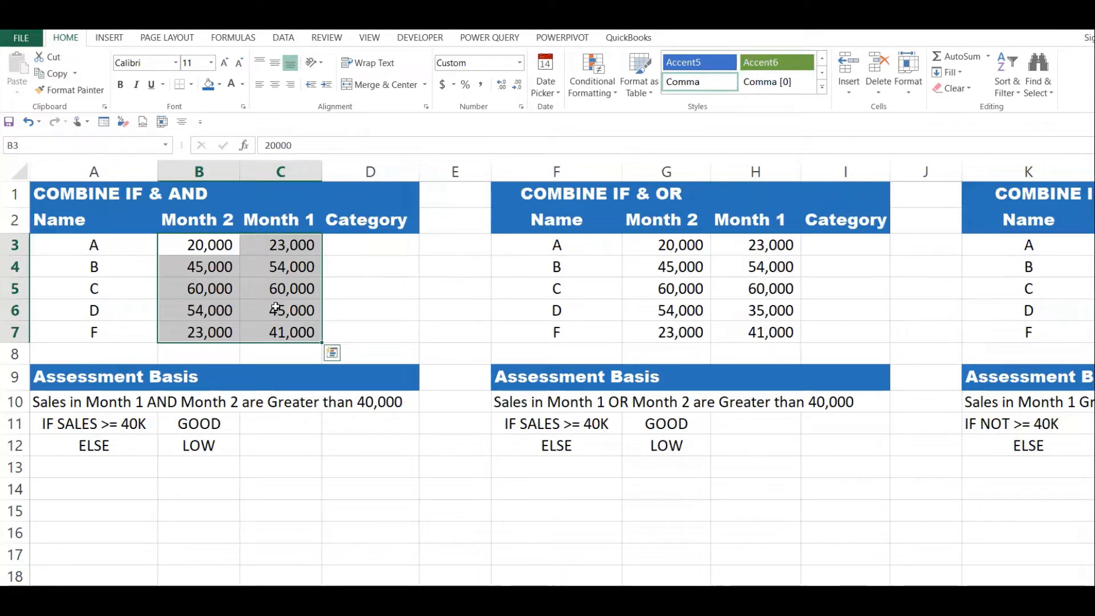
drag(566, 251, 747, 344)
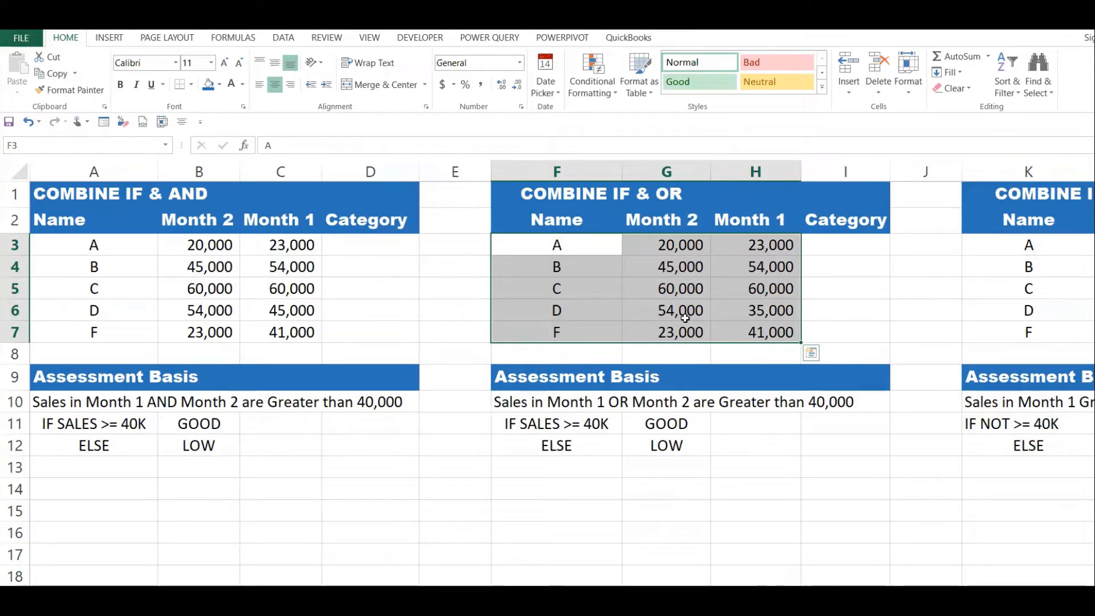
click(675, 423)
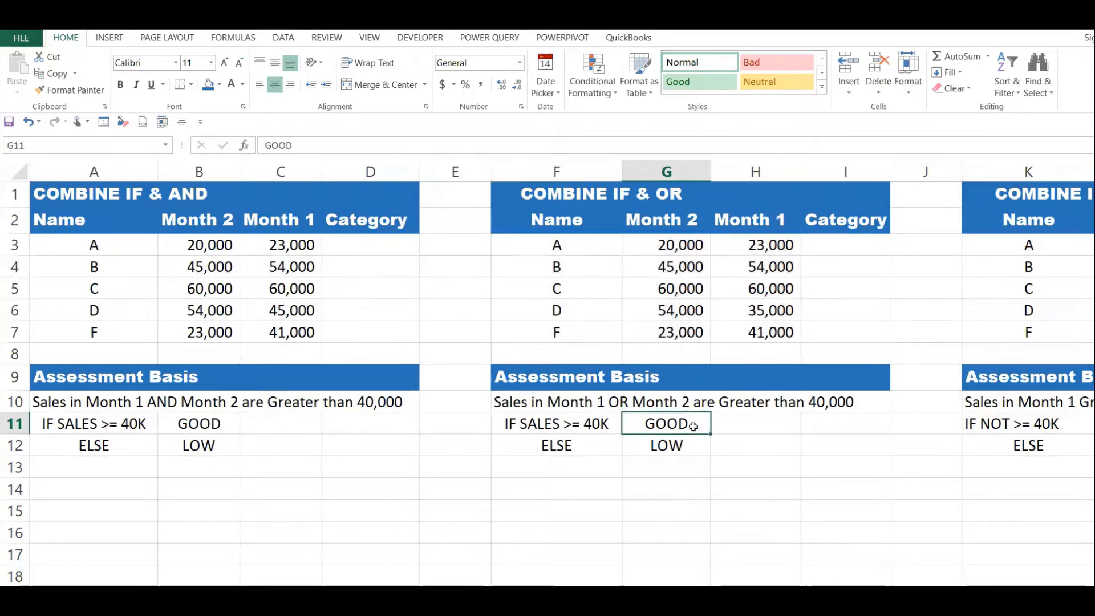
click(674, 445)
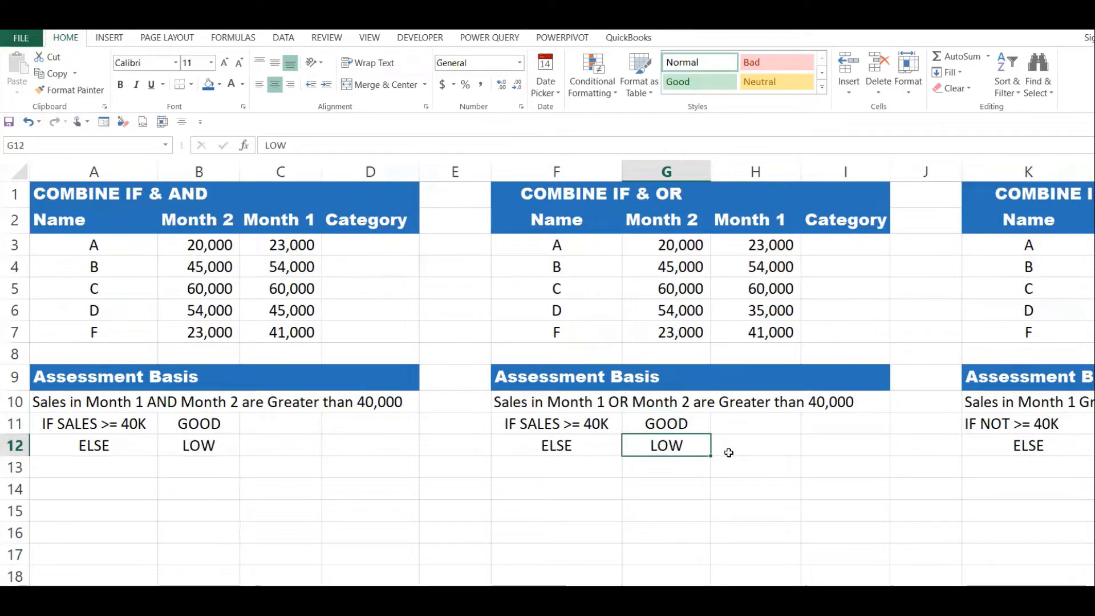
drag(187, 267, 291, 276)
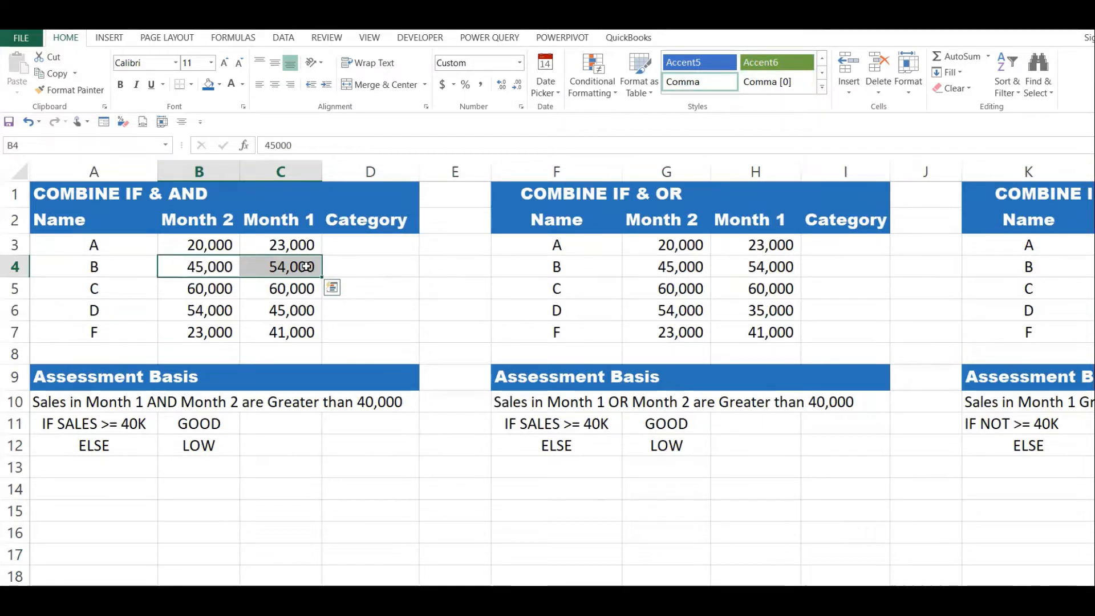
click(666, 288)
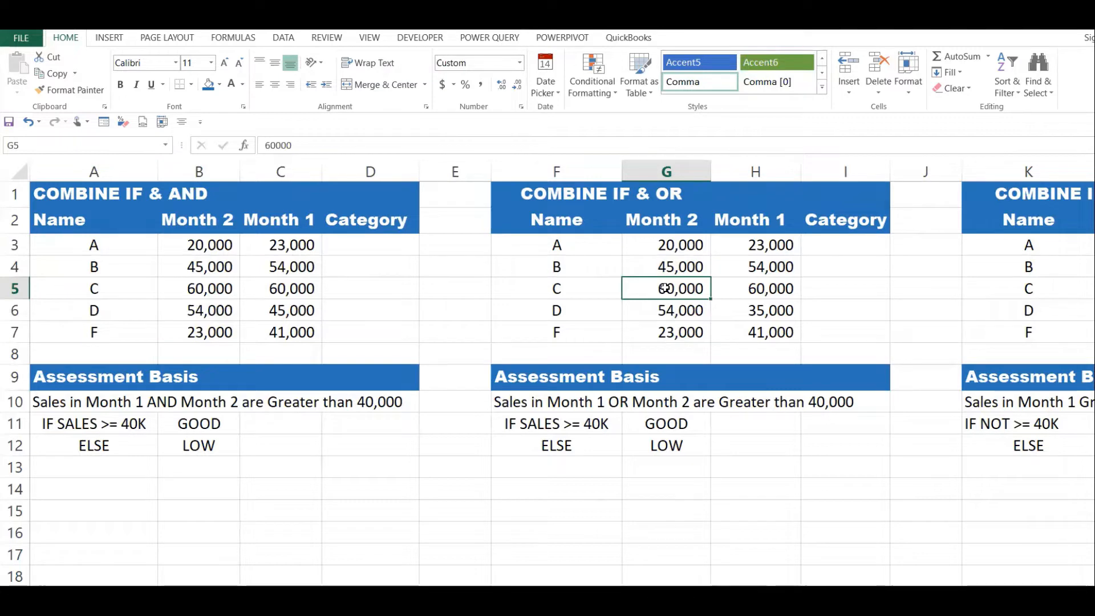
Examine the IF & NOT table's Month 1 sales and the LOW and GOOD rules in its assessment basis.
click(1027, 311)
key(Right)
key(Right)
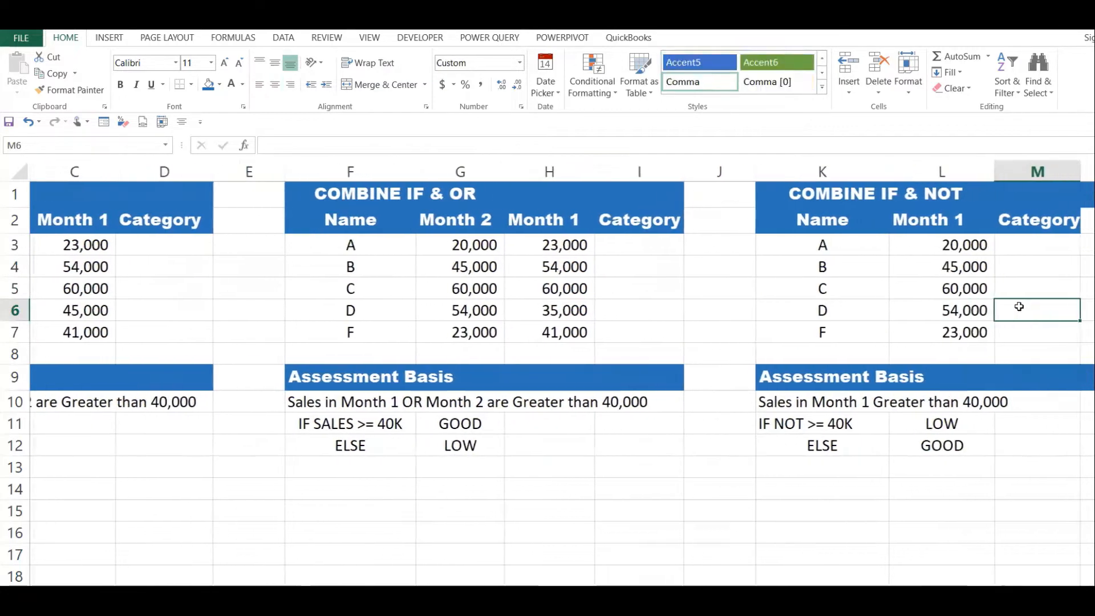
drag(969, 245, 971, 326)
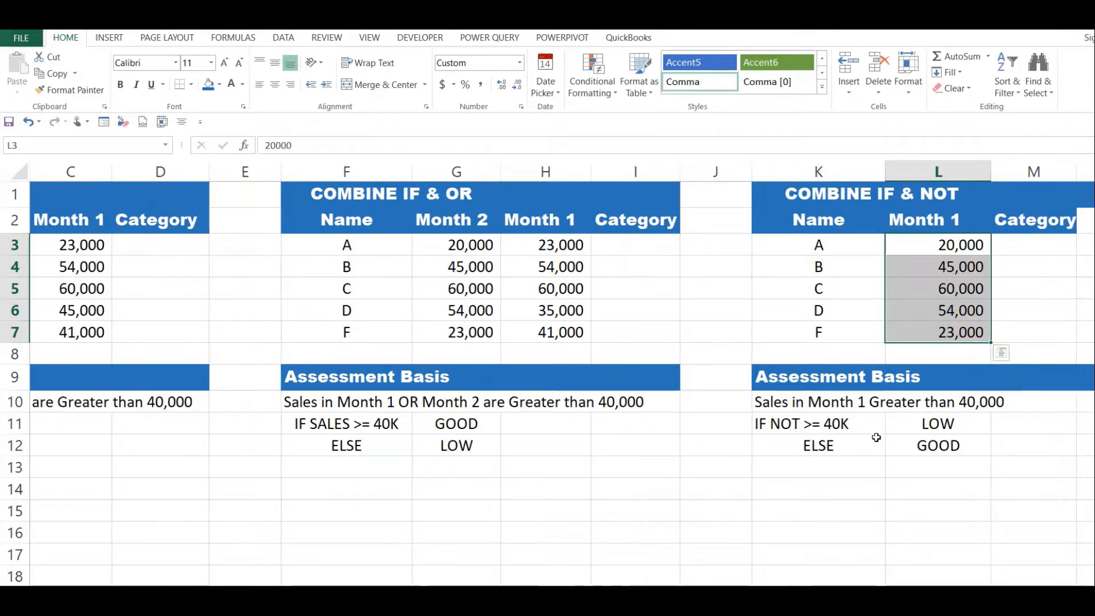
click(850, 431)
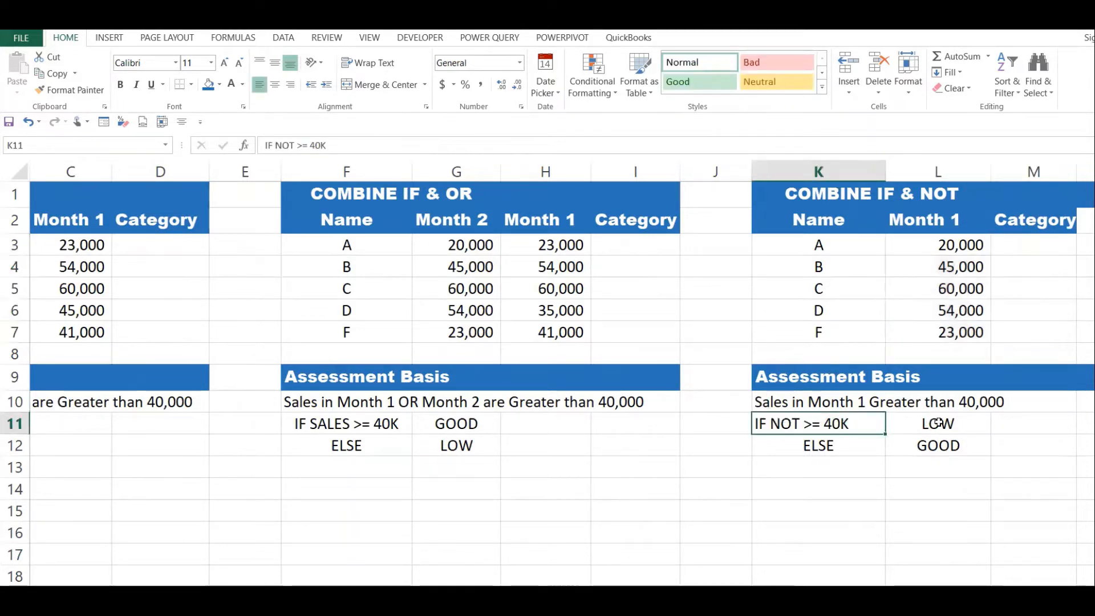
click(939, 423)
click(944, 447)
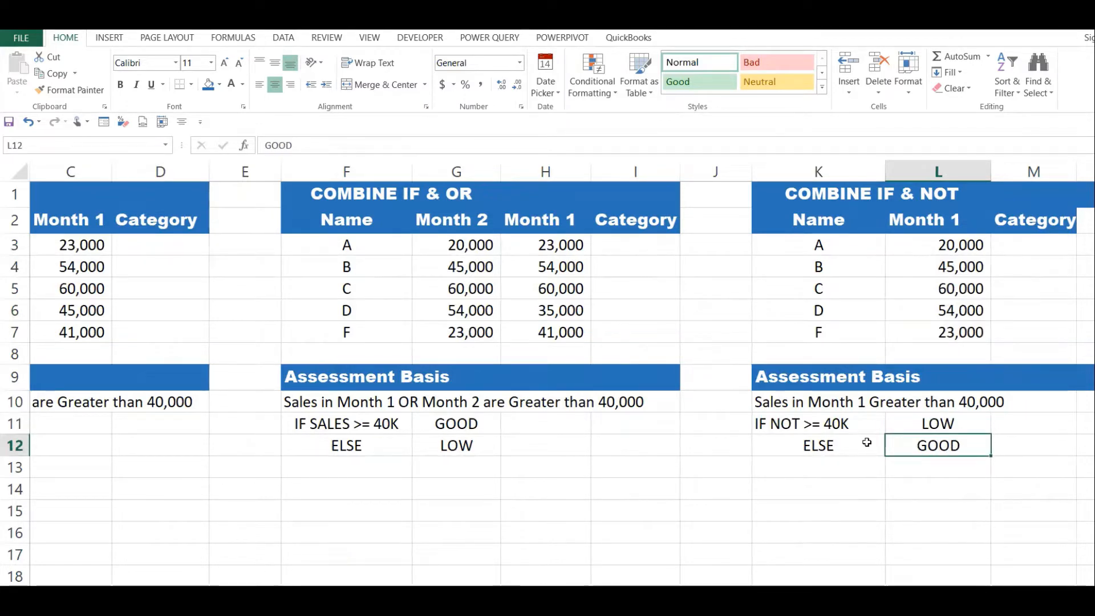
Start an AND formula in cell D3 of the IF & AND table with the first condition B3>=40000.
key(Left)
key(Left)
key(Left)
key(Left)
key(Left)
key(Left)
key(Left)
key(Left)
key(Left)
key(Left)
key(Left)
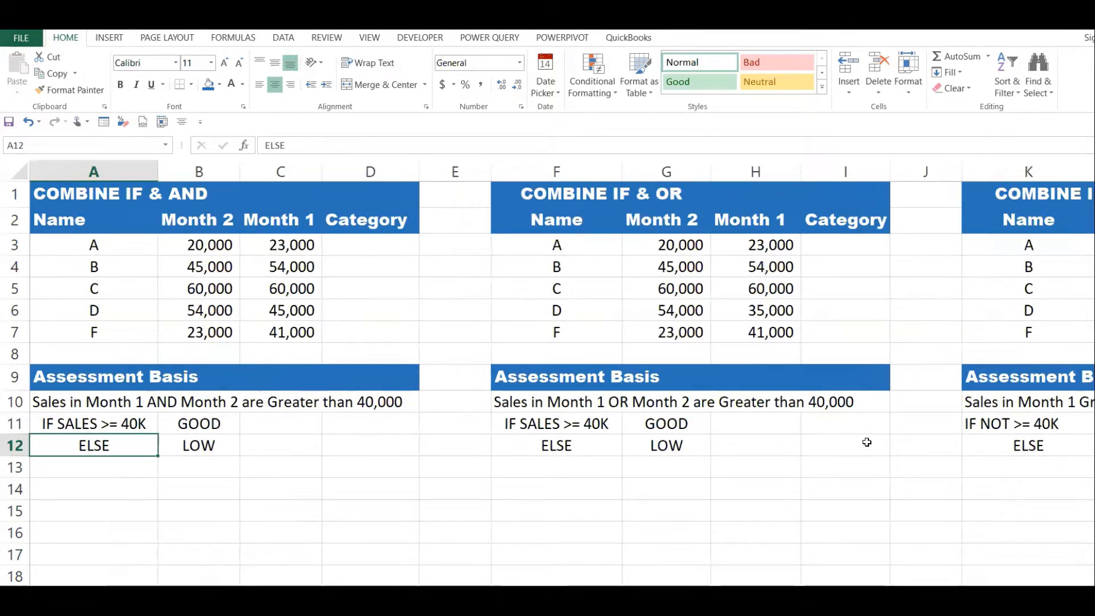
click(385, 248)
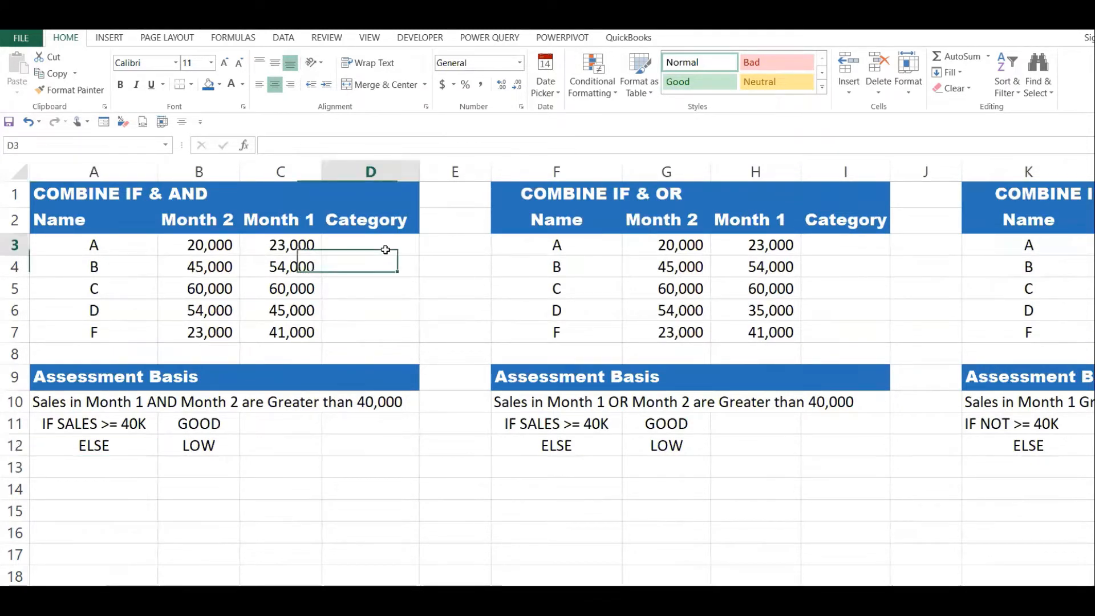
text(=)
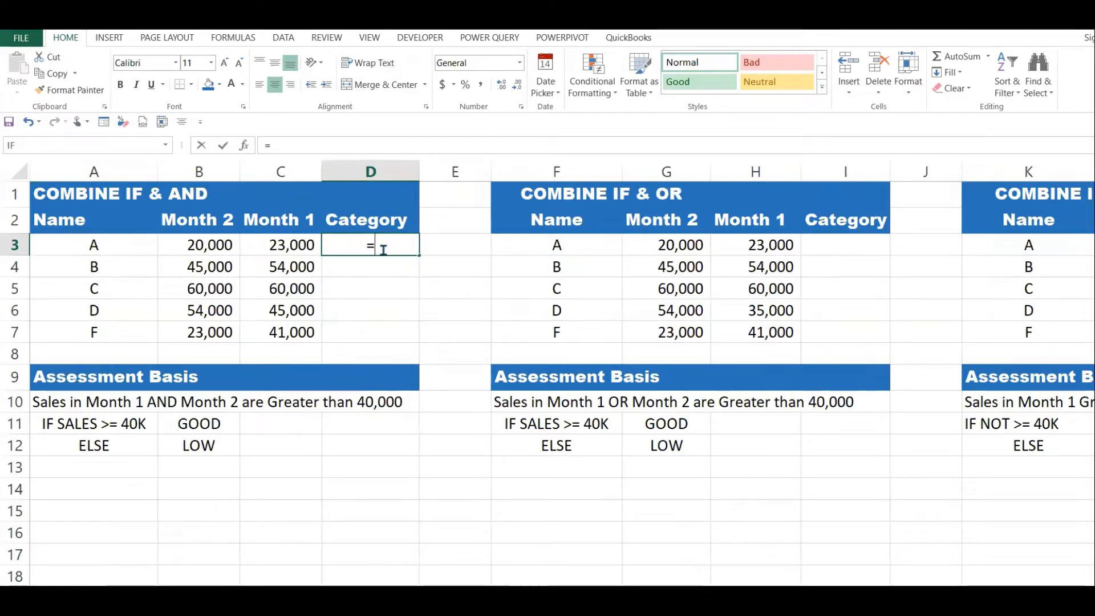
text(AND()
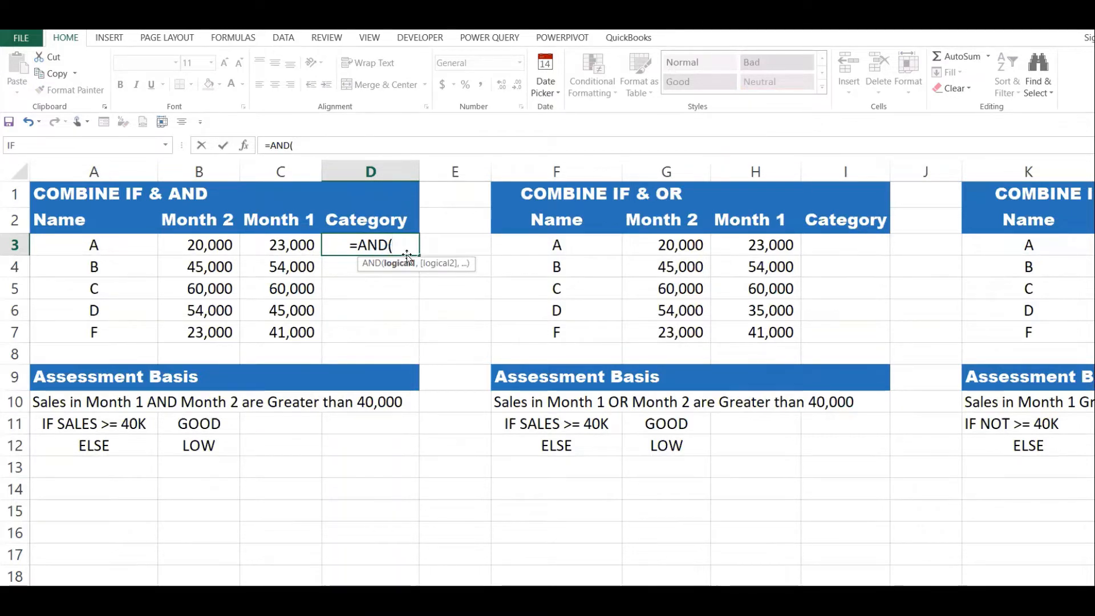
click(215, 245)
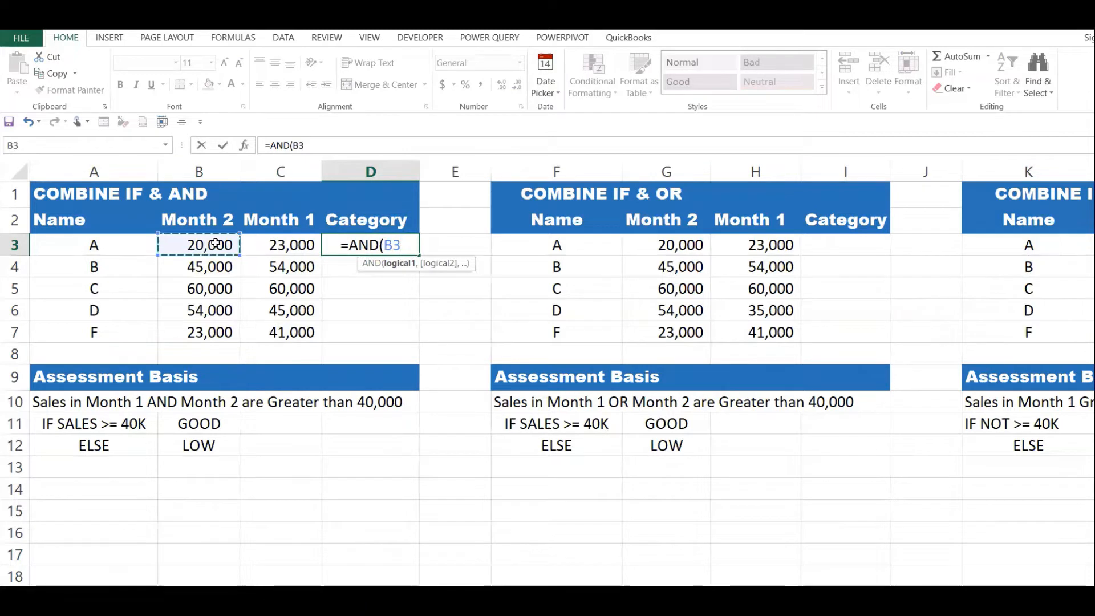
text(>)
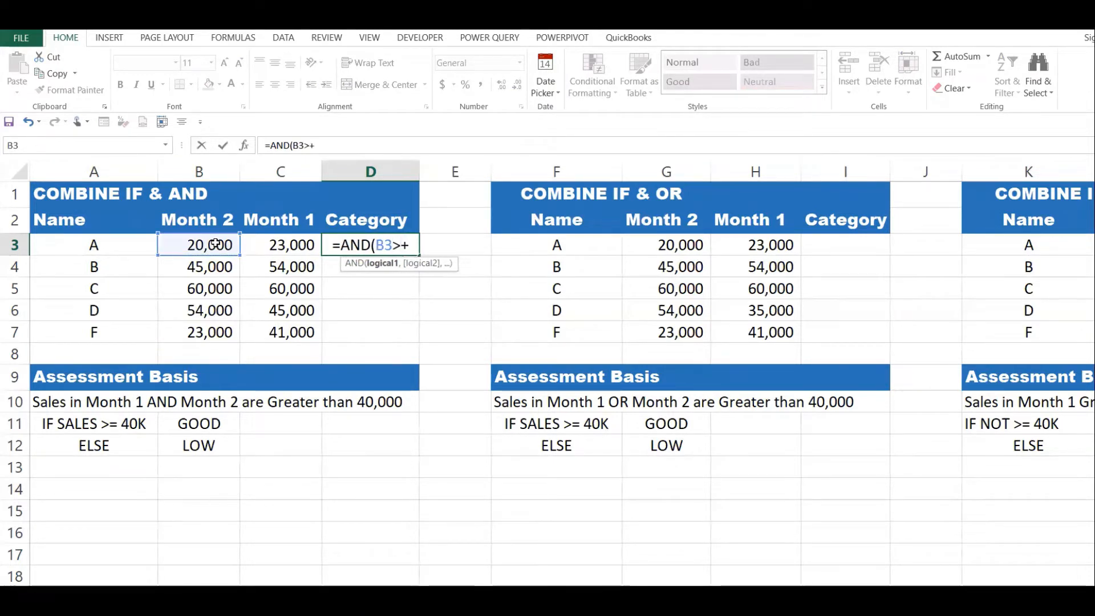
text(=4000)
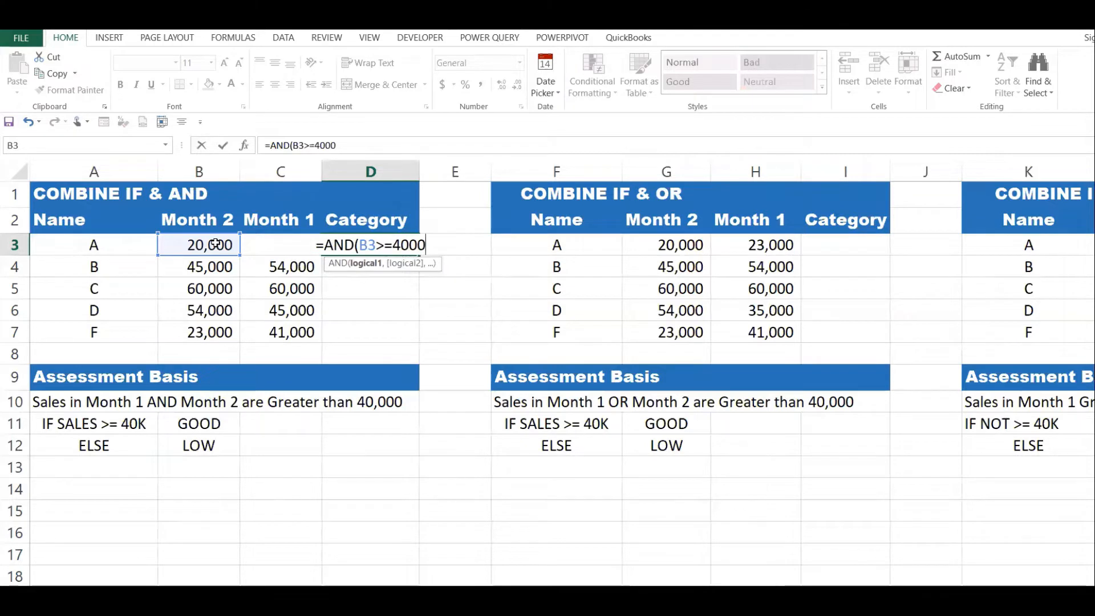
text(0,)
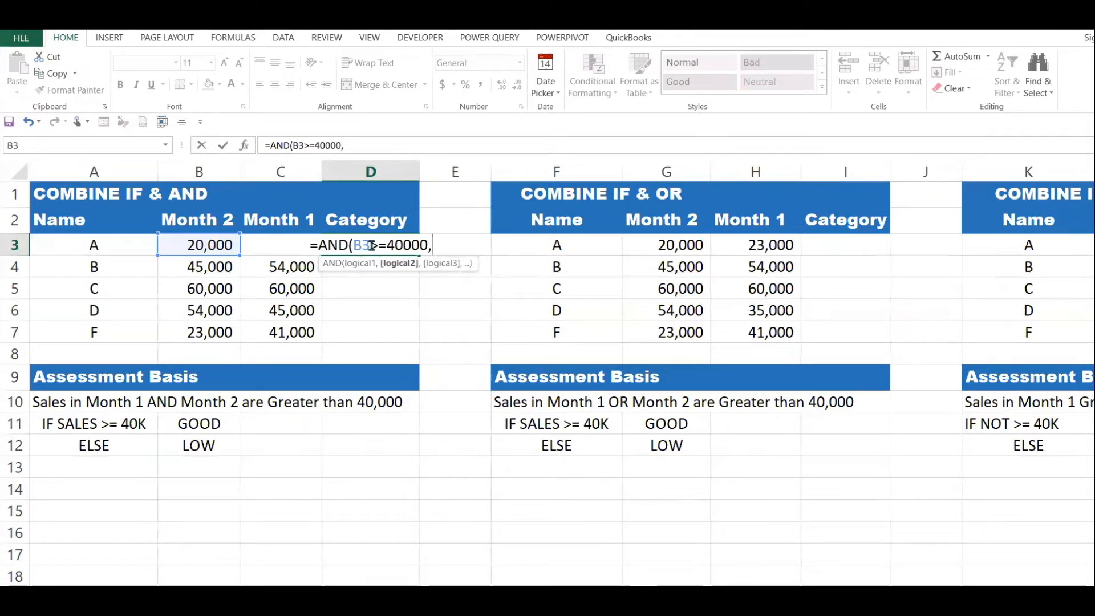
text(C3)
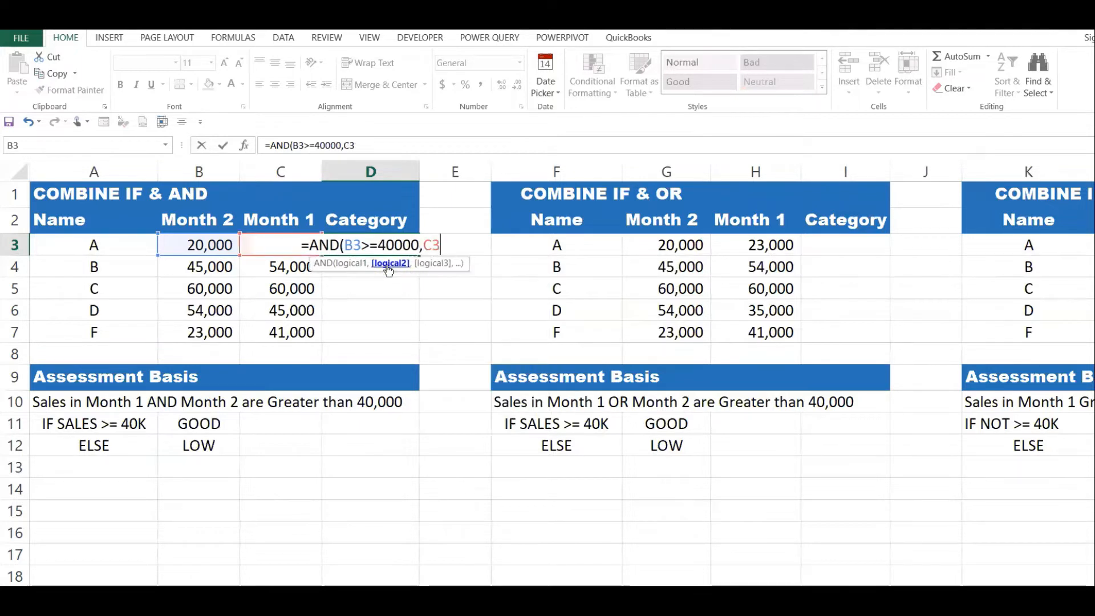
text(>)
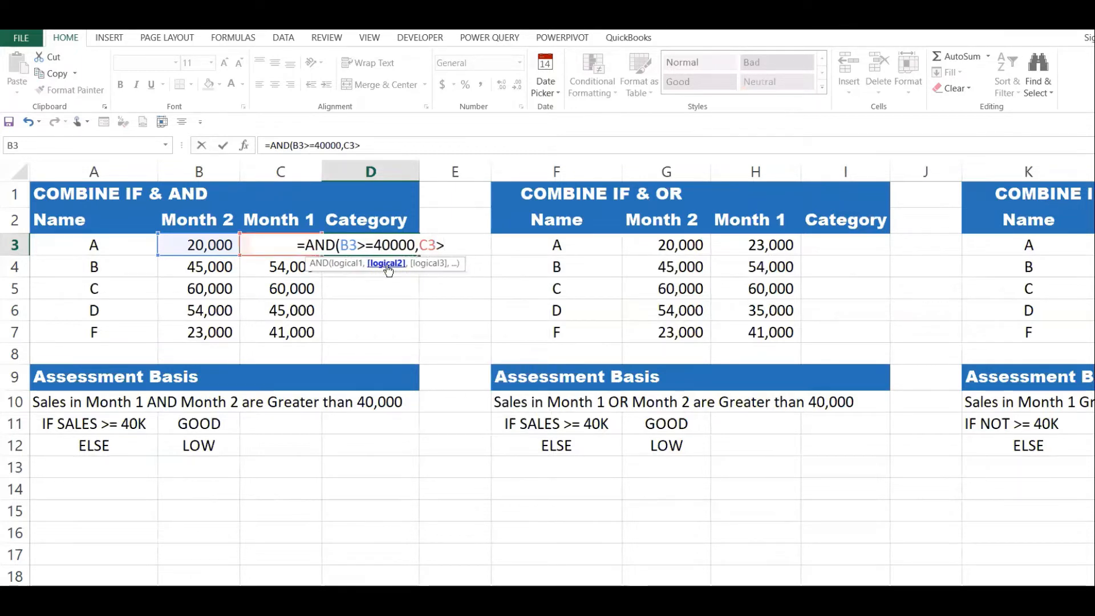
text(=4)
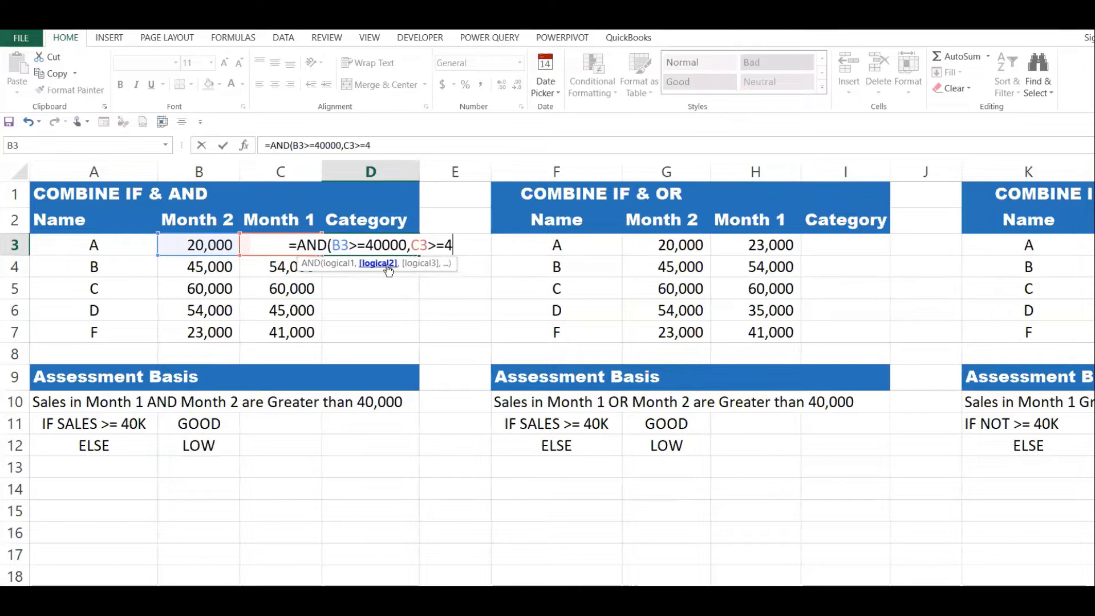
text(0000))
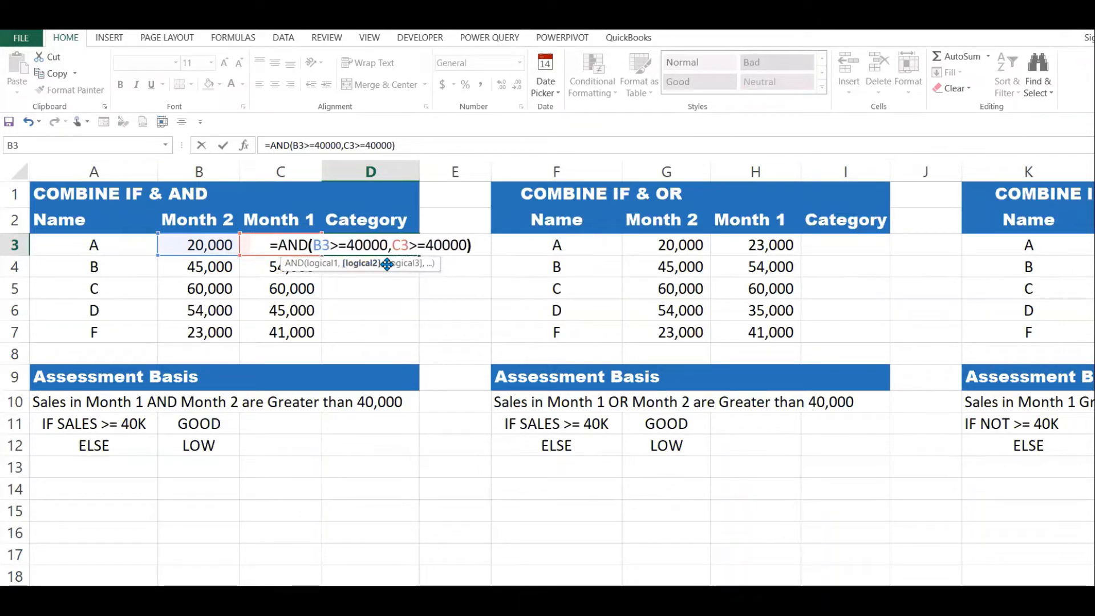
Complete the AND formula in D3 with the second condition C3>=40000 and enter it.
key(Return)
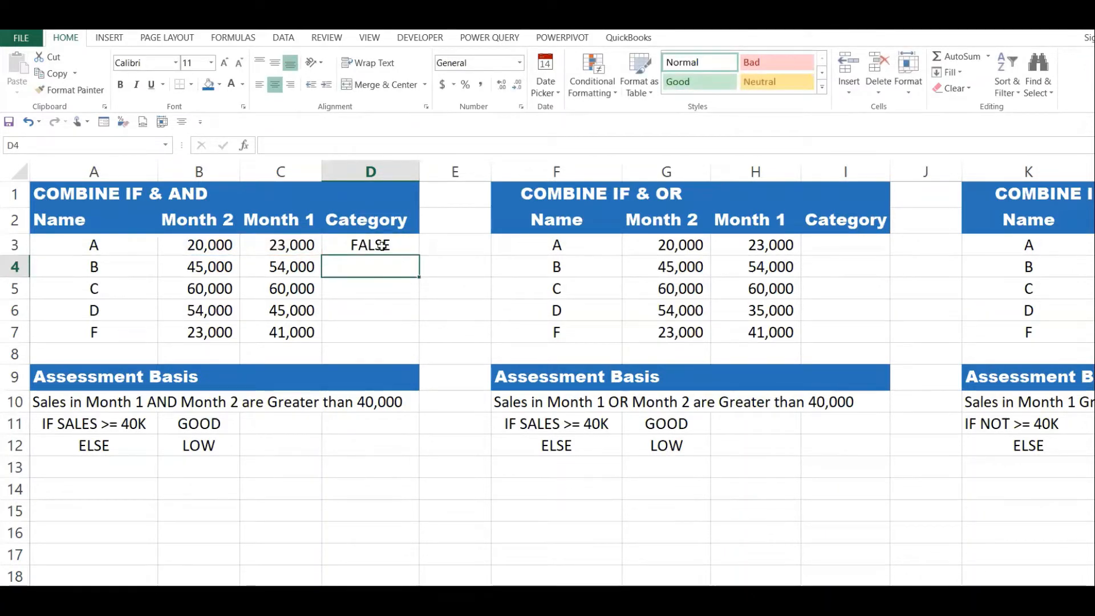
Check D3 against the sales in B3 and C3, and fill the AND formula down to D7.
click(381, 246)
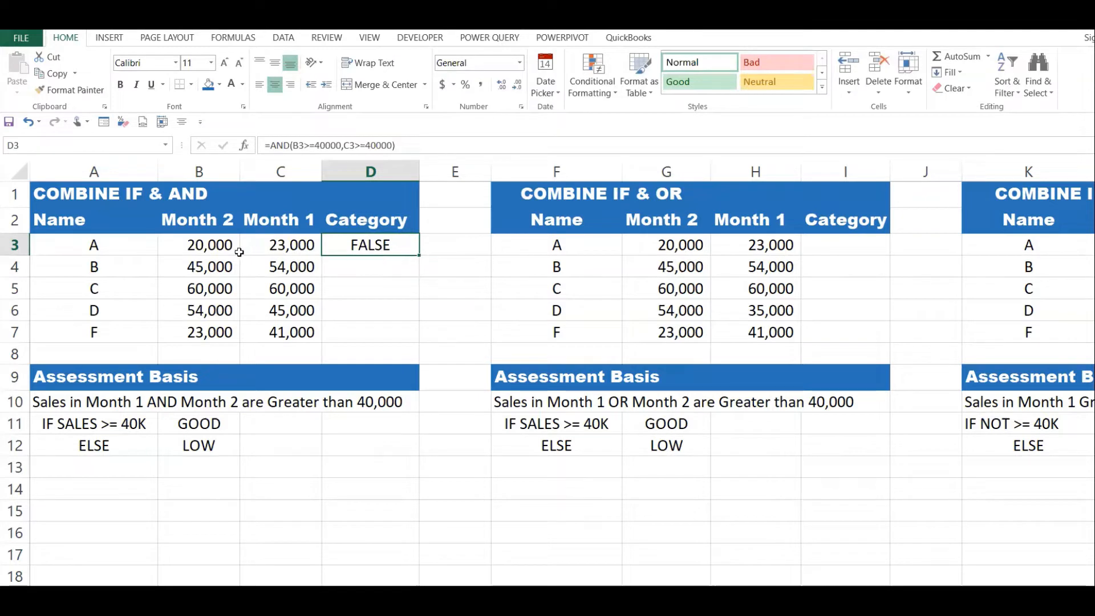
click(217, 246)
click(294, 249)
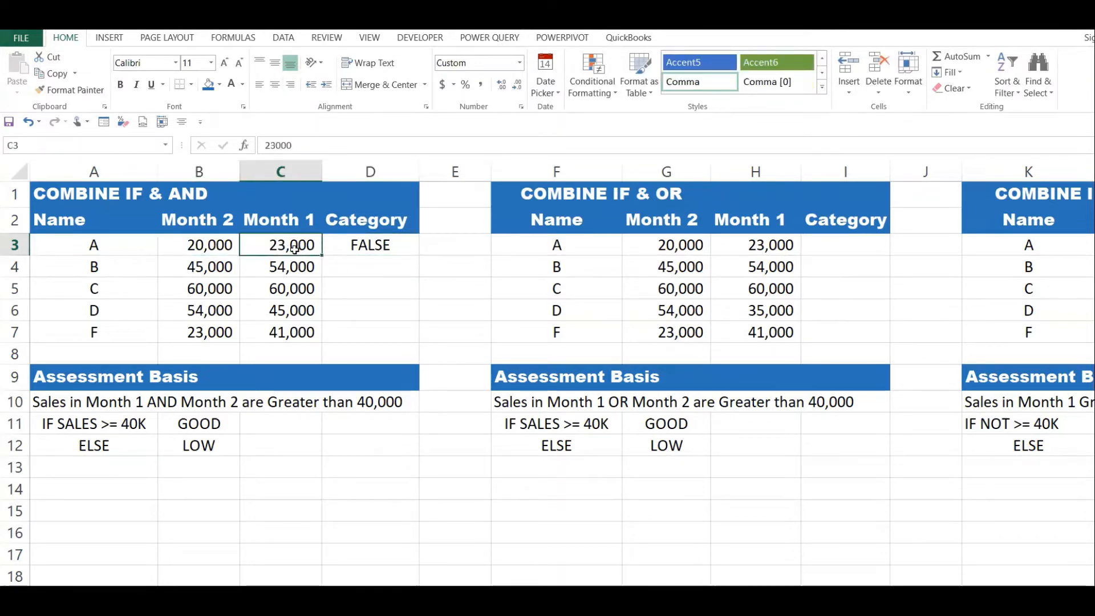
click(406, 253)
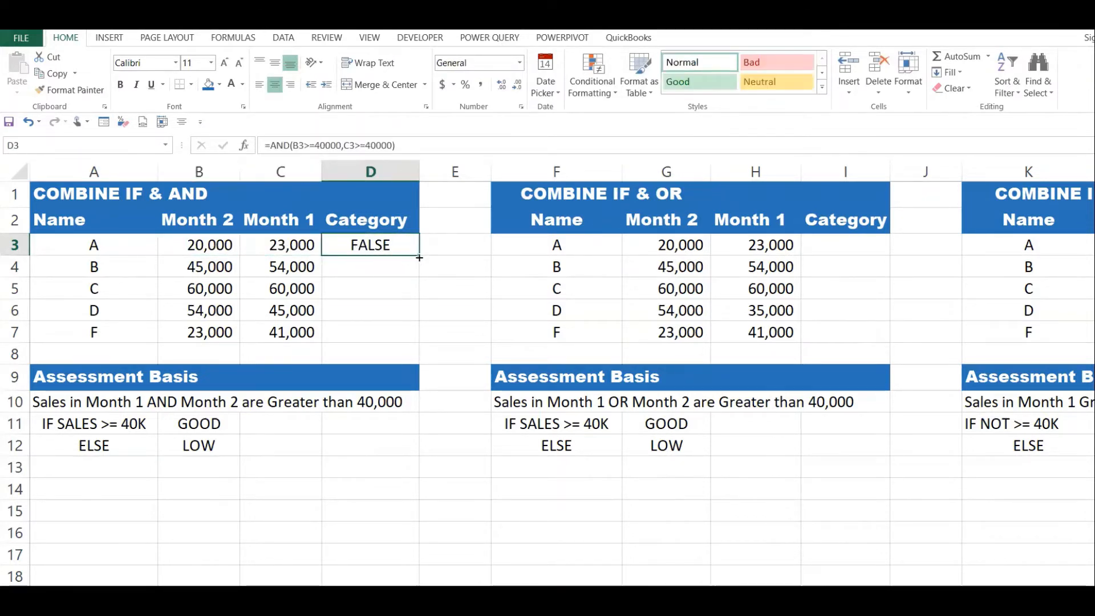
drag(421, 256, 419, 343)
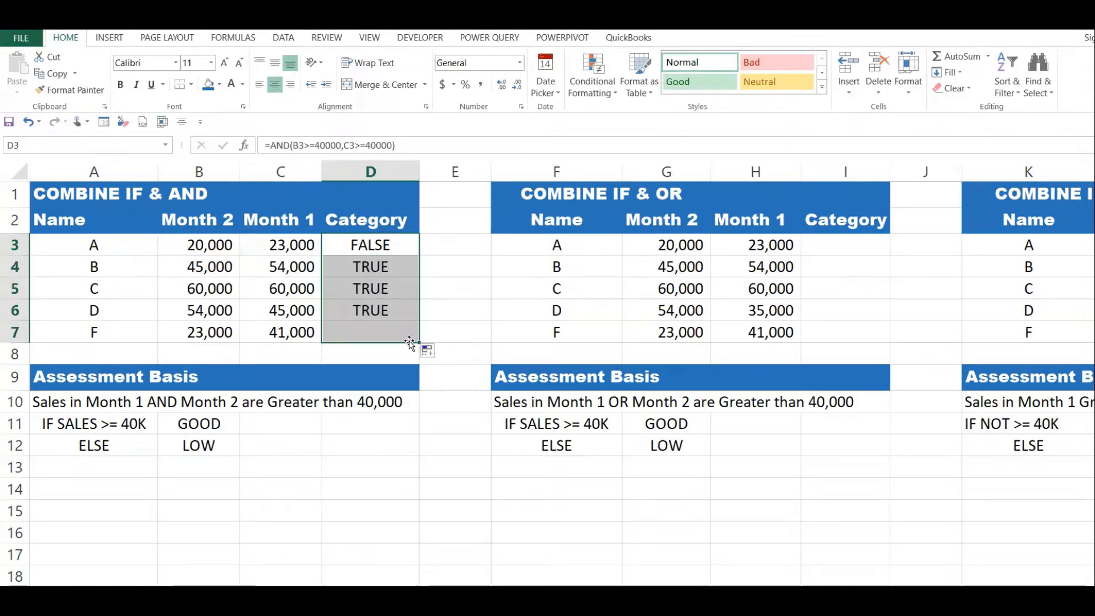
Compare the Month 2 and Month 1 sales in rows 4 to 7 with the AND results in the Category column.
click(234, 271)
click(299, 266)
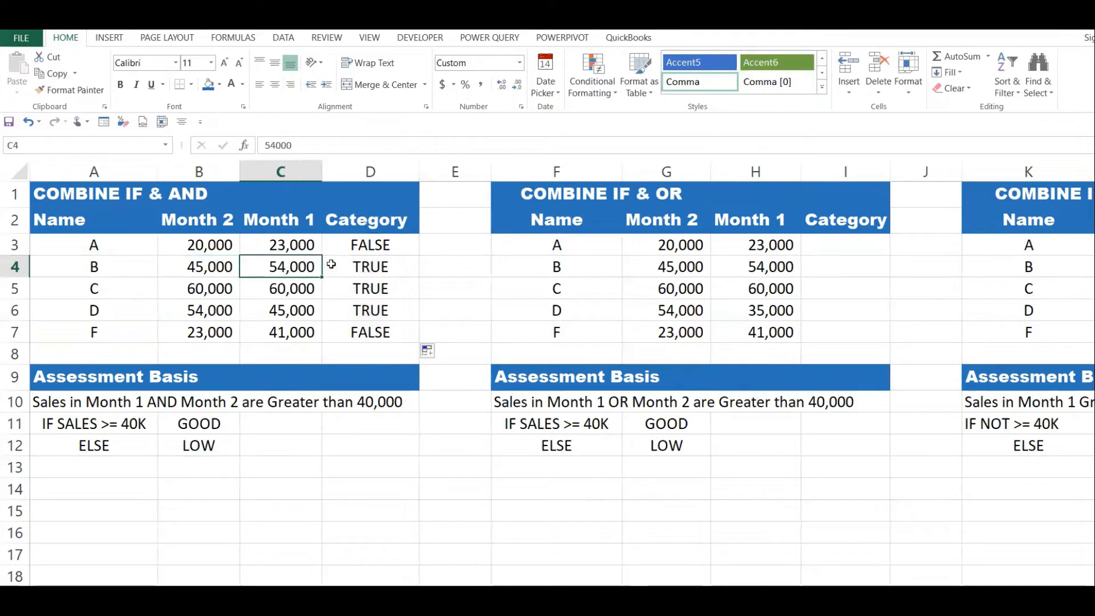
click(393, 269)
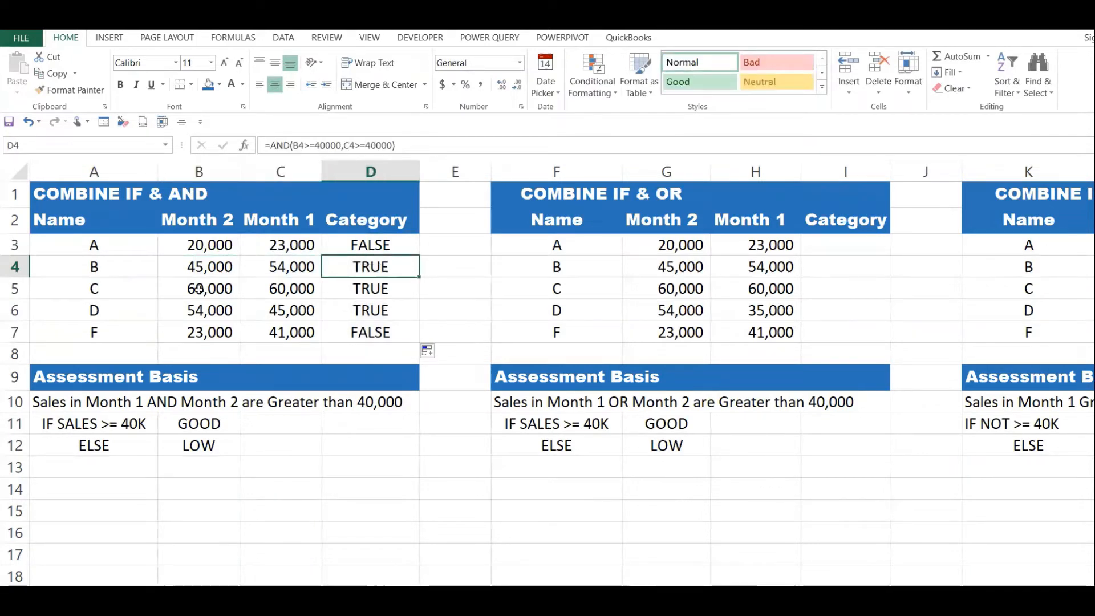
drag(197, 288, 322, 297)
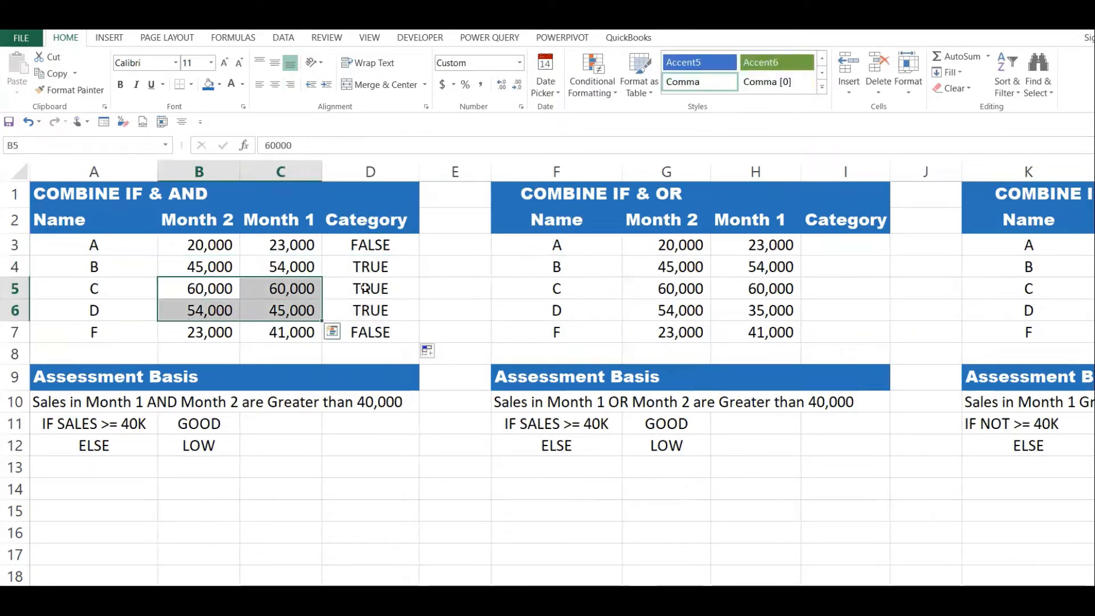
click(370, 311)
click(198, 333)
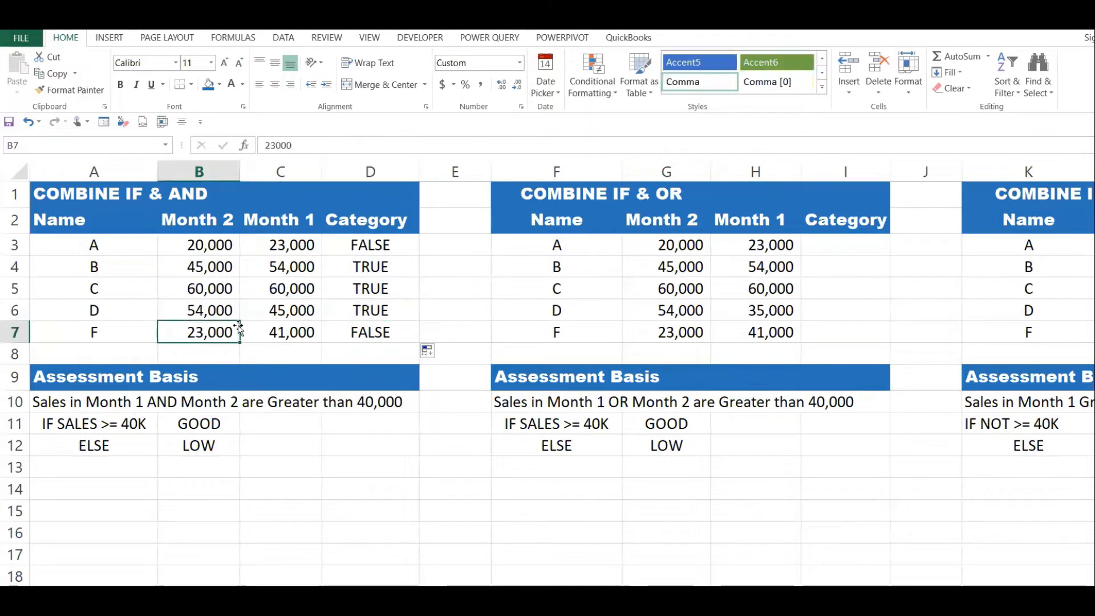
click(281, 336)
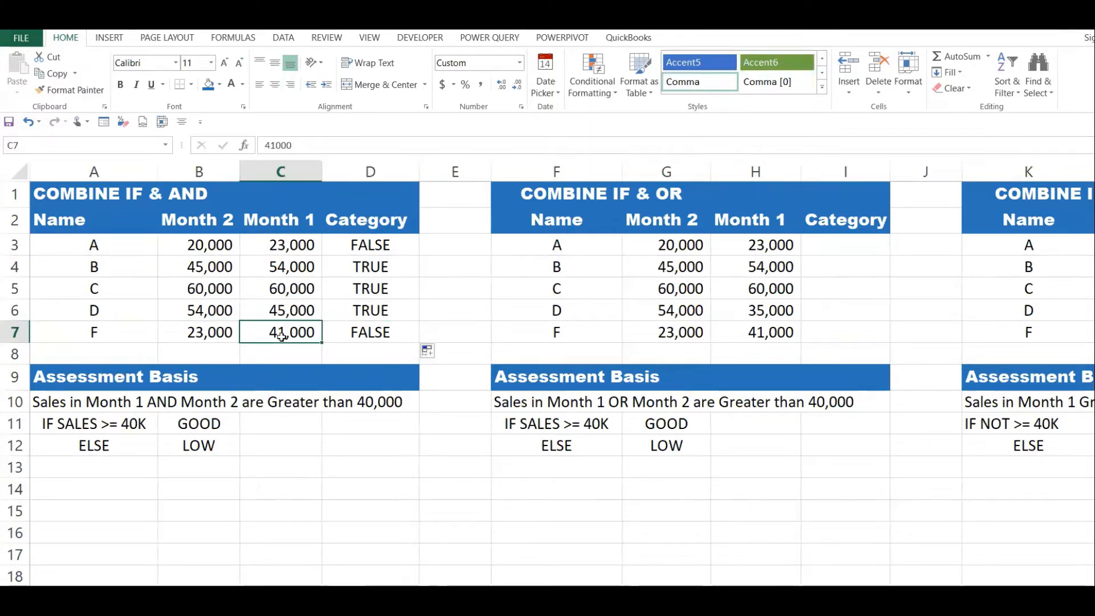
click(366, 336)
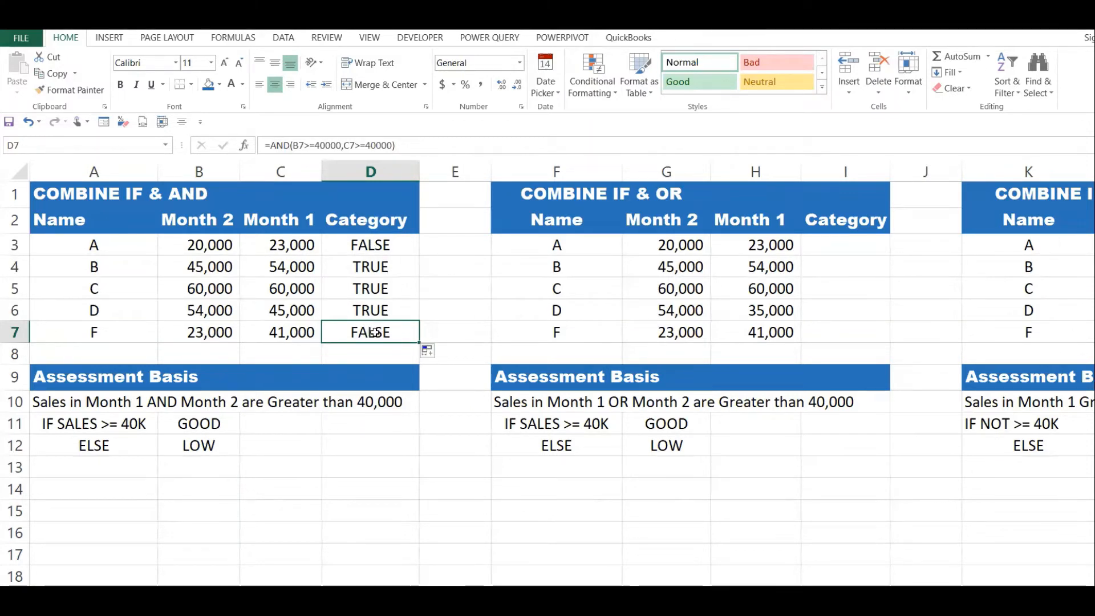
drag(377, 245, 378, 332)
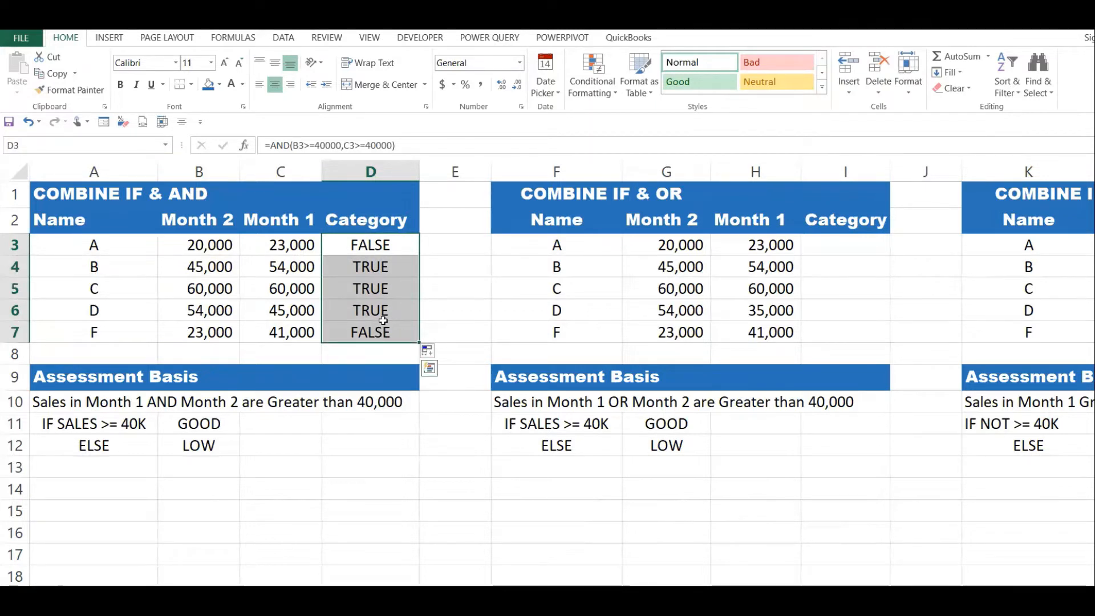
Wrap the AND expression in D3 in an IF function so that it serves as the logical test.
click(368, 243)
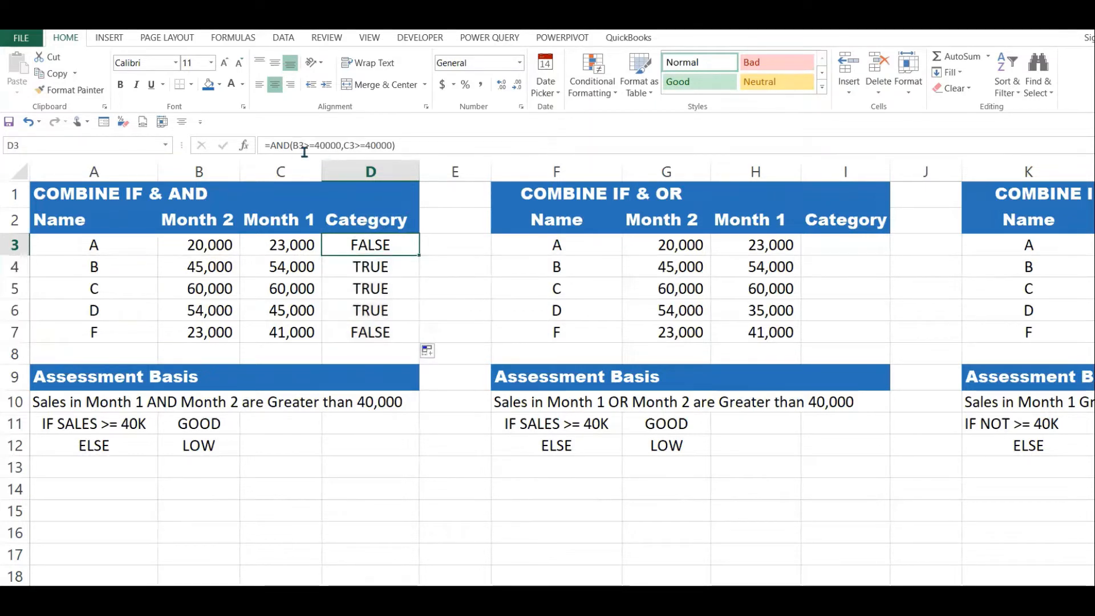
click(270, 146)
text(IF)
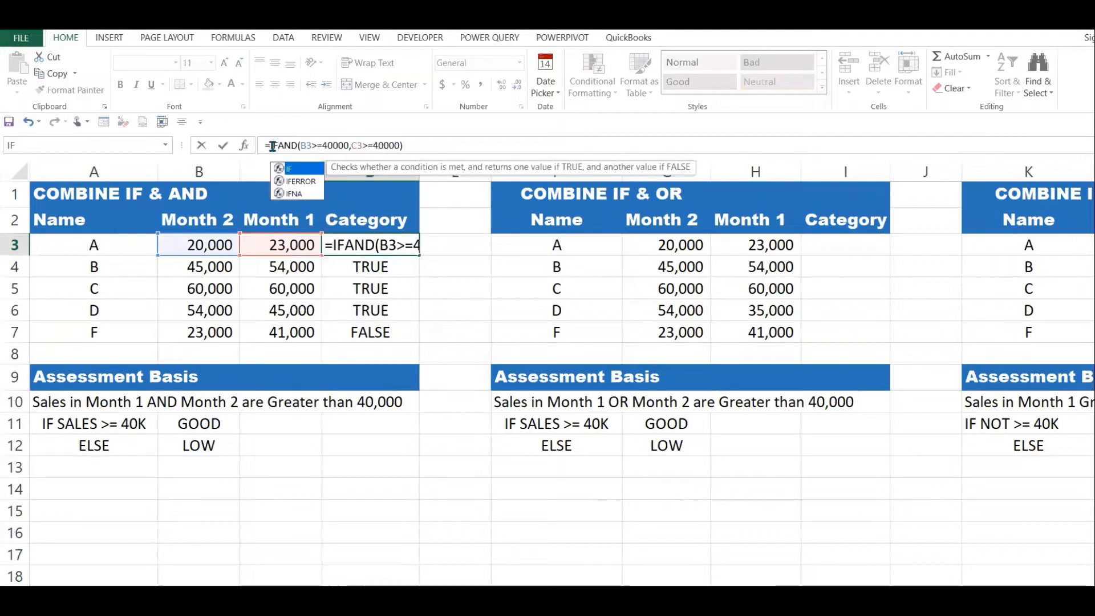
text(()
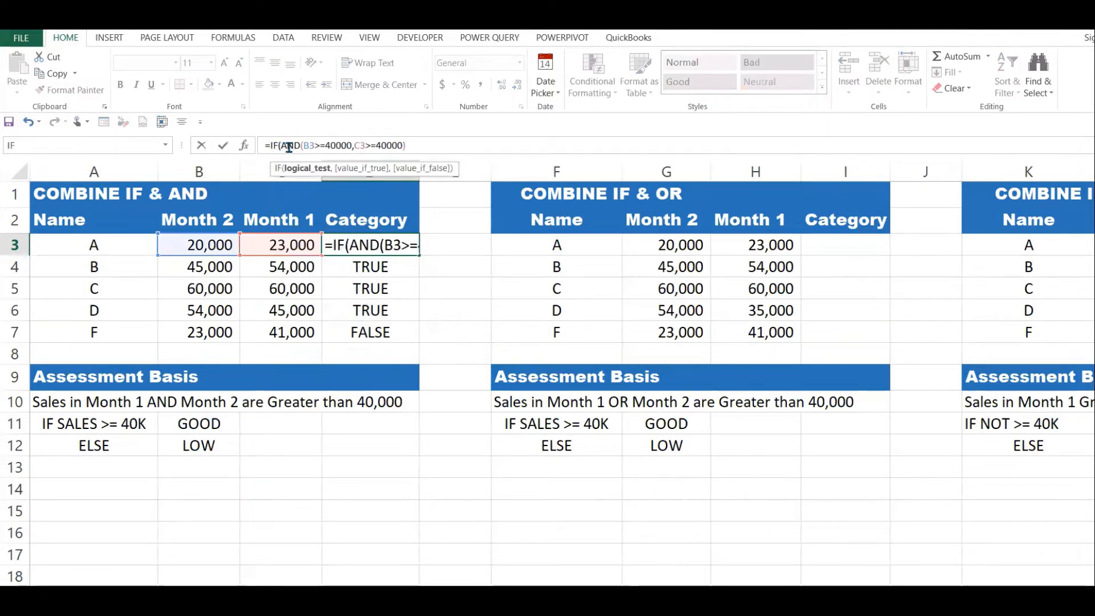
click(414, 147)
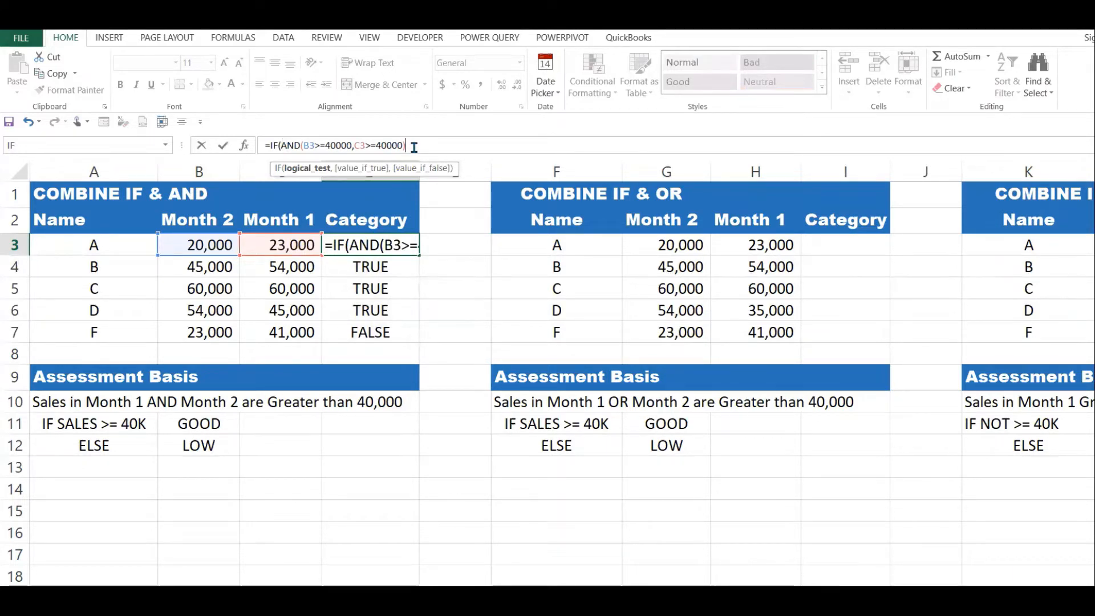
text(,)
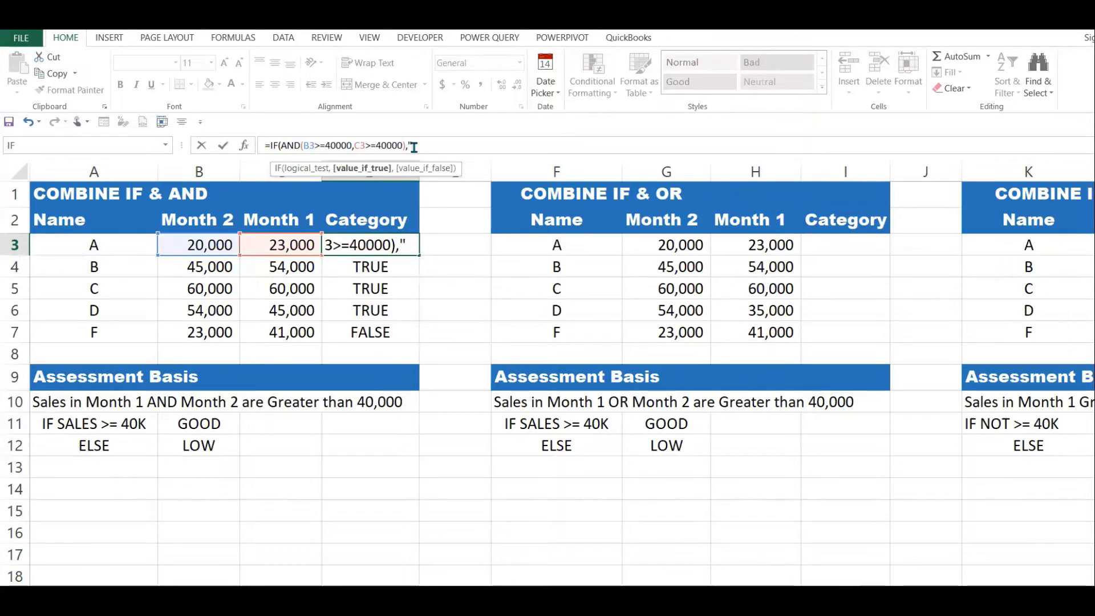
text("GOOD)
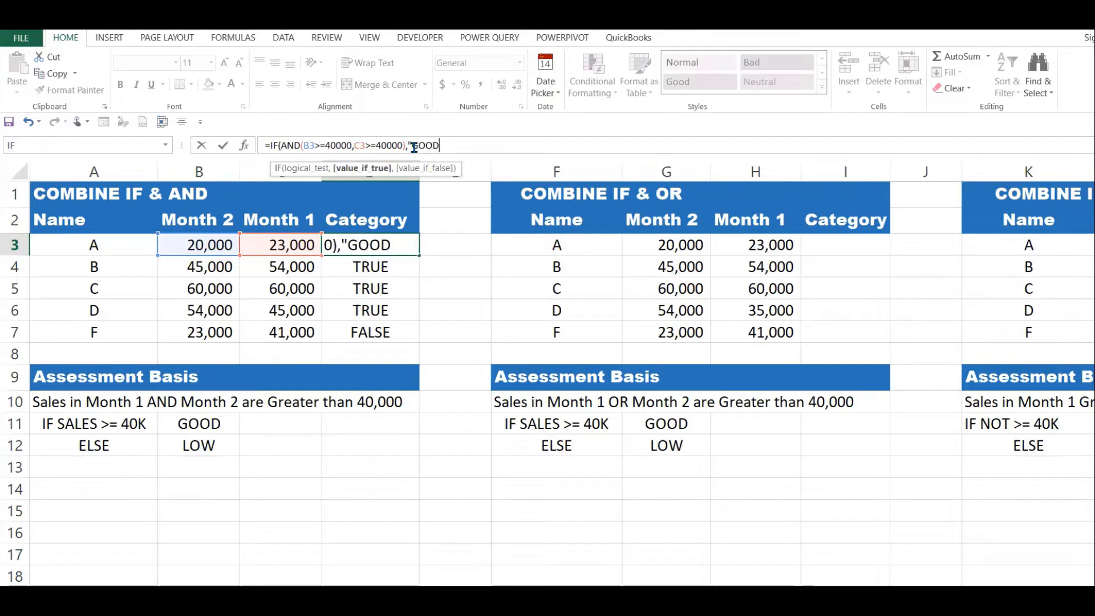
text(:",)
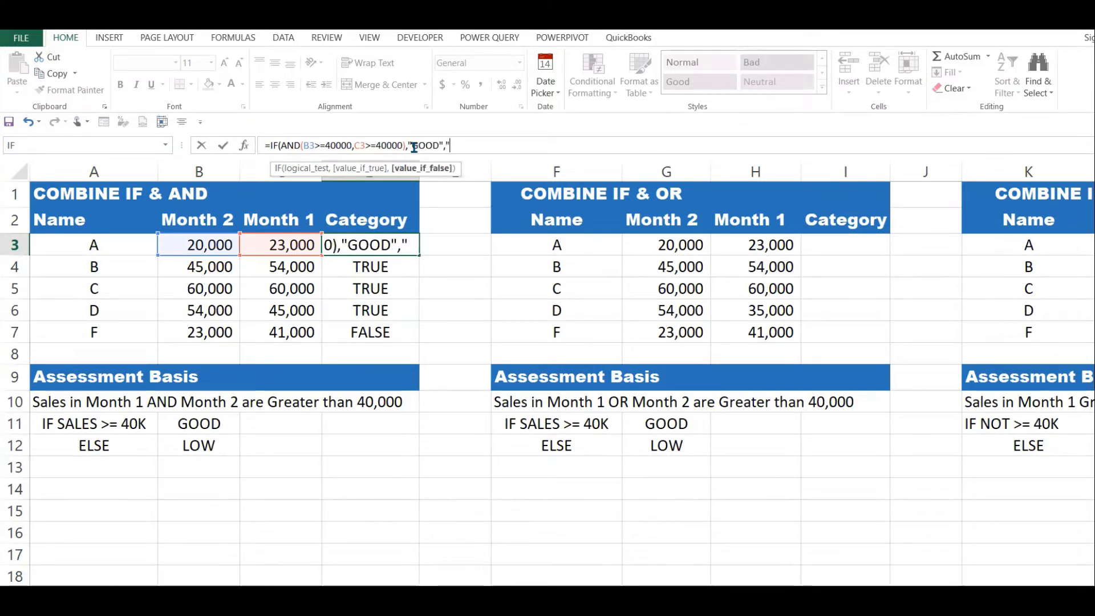
text(LOW)
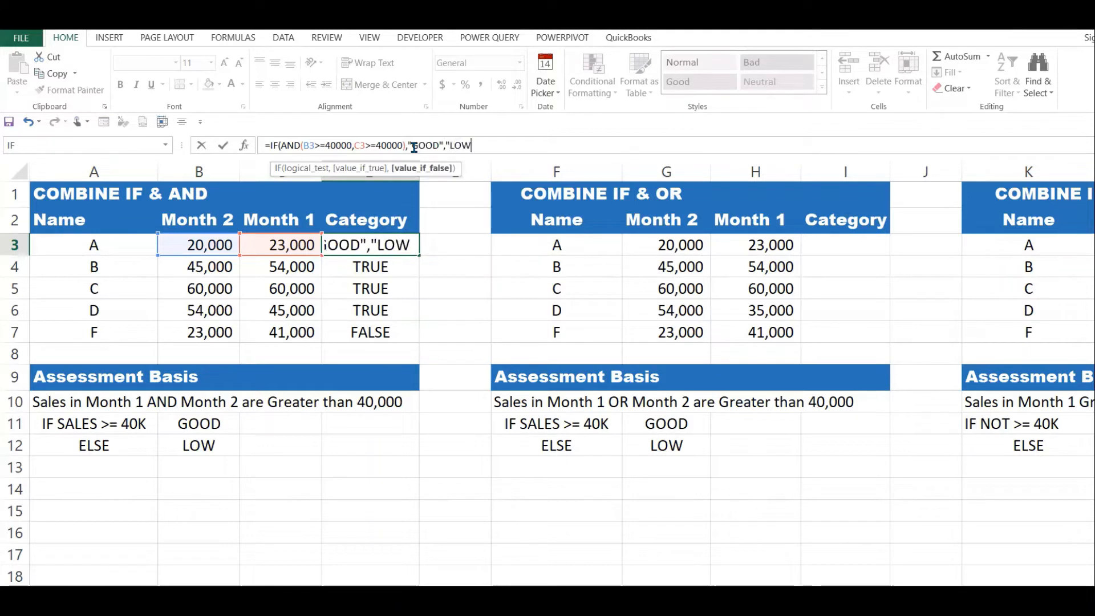
text("))
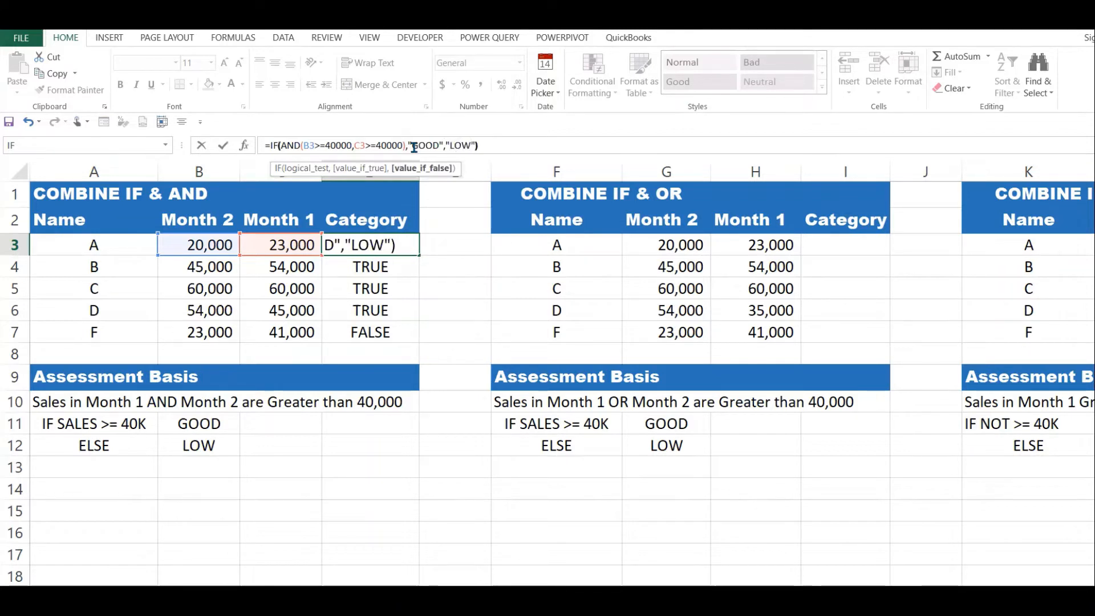
Finish the IF formula in D3 with "GOOD" as the true result and "LOW" as the false result.
key(Return)
Fill the combined IF and AND formula from D3 down to D7.
click(354, 246)
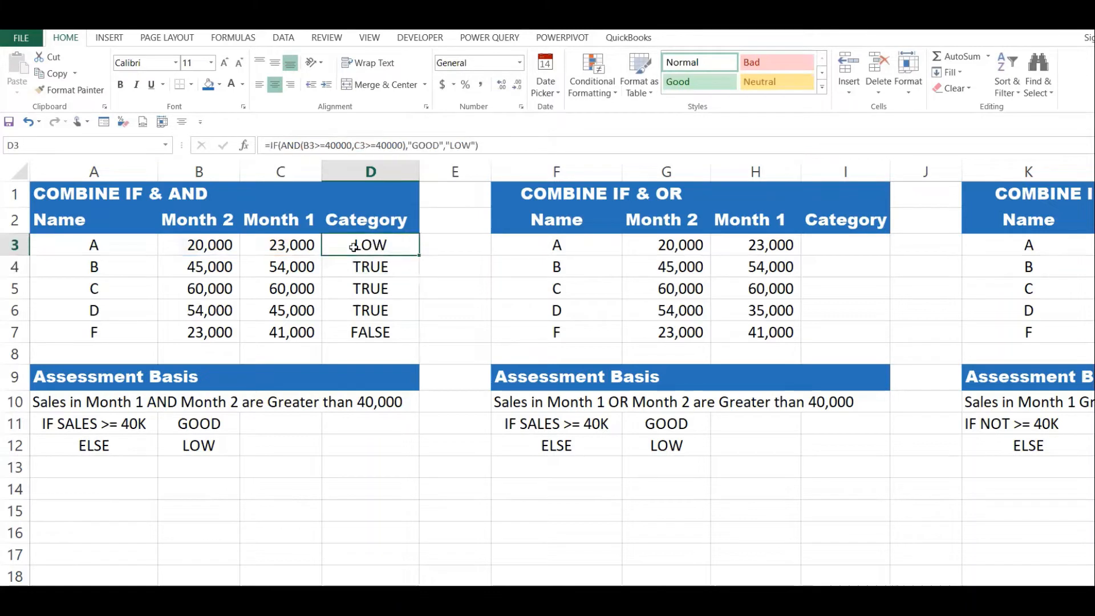
drag(221, 249, 418, 339)
click(411, 249)
Compare both months' sales in rows 4 to 7 with the GOOD and LOW categories in the IF & AND table.
click(211, 271)
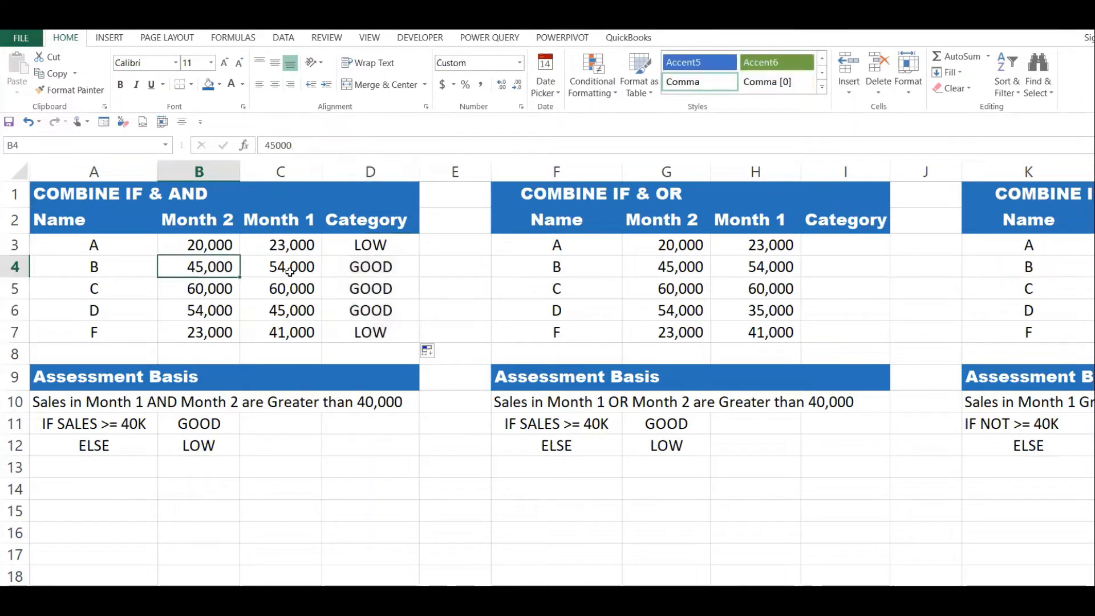
click(294, 268)
click(409, 273)
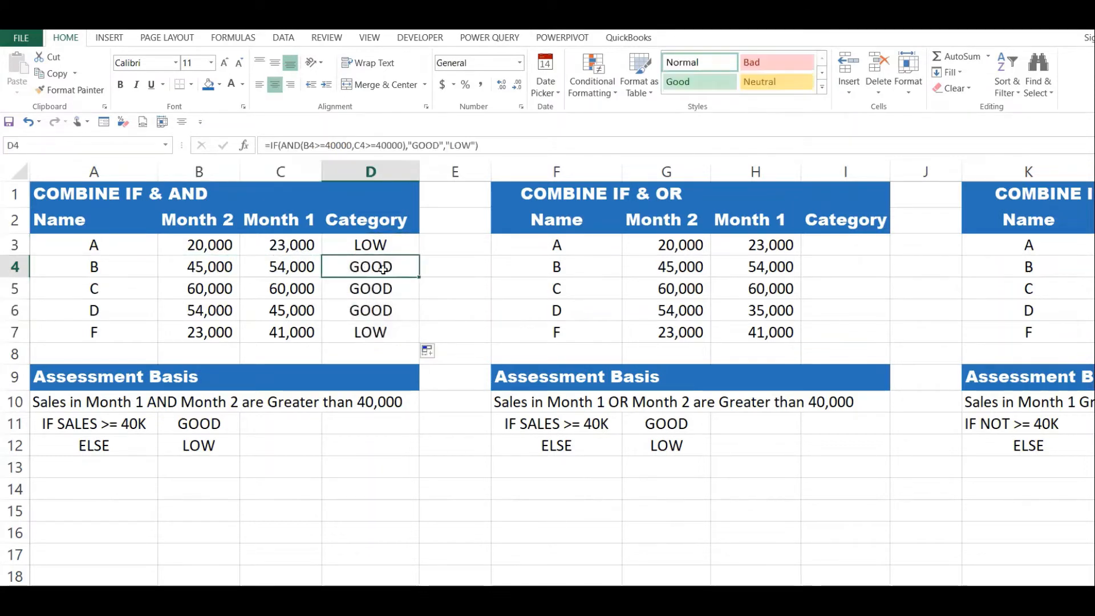
click(236, 293)
drag(236, 293, 297, 312)
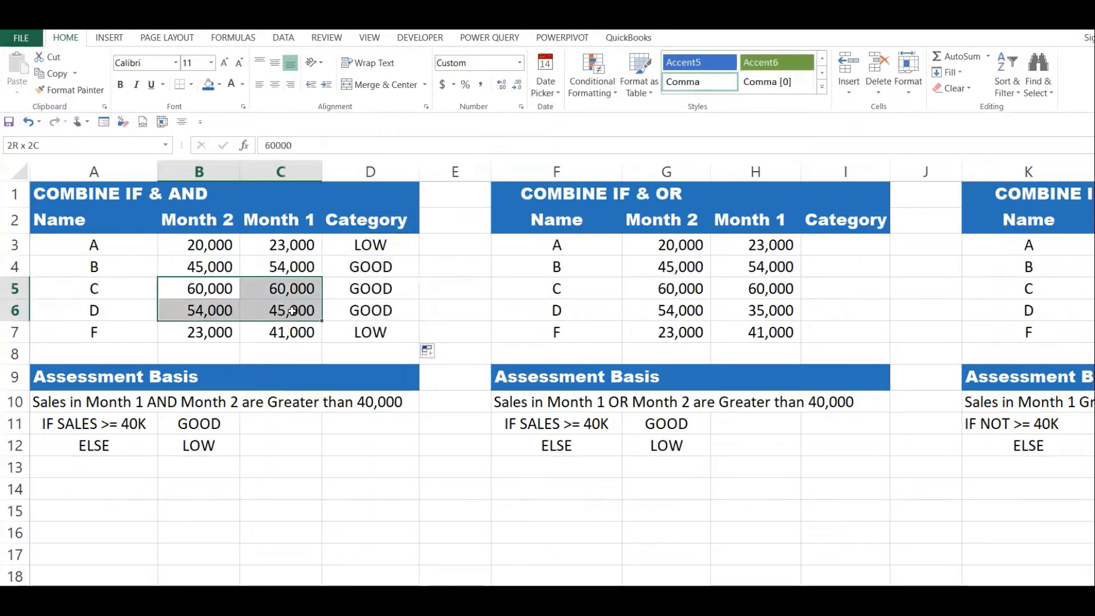
click(376, 292)
drag(386, 307, 386, 308)
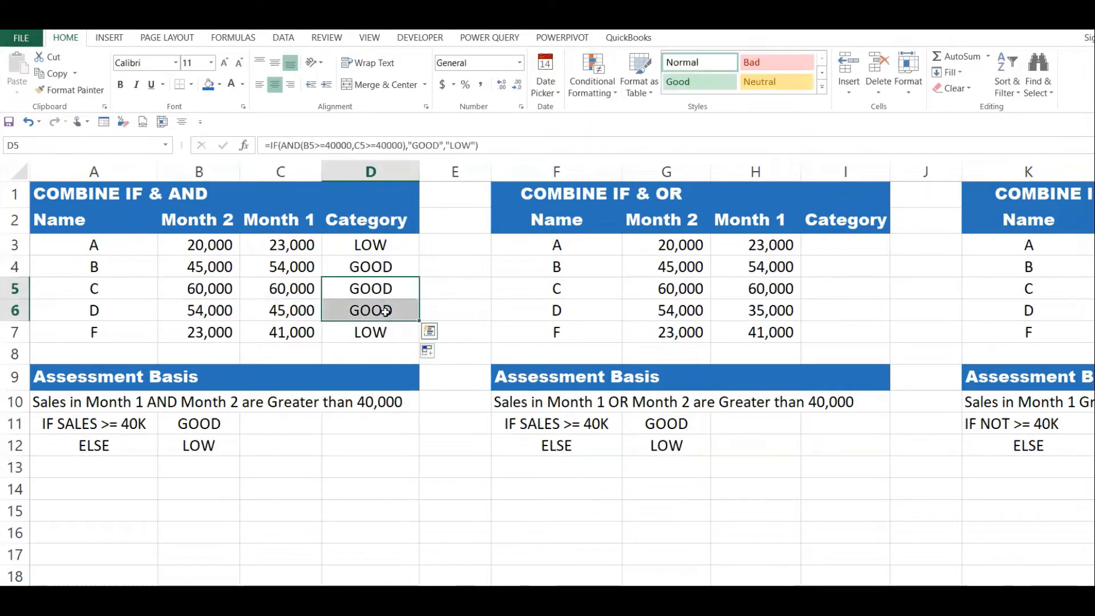
click(212, 332)
click(283, 331)
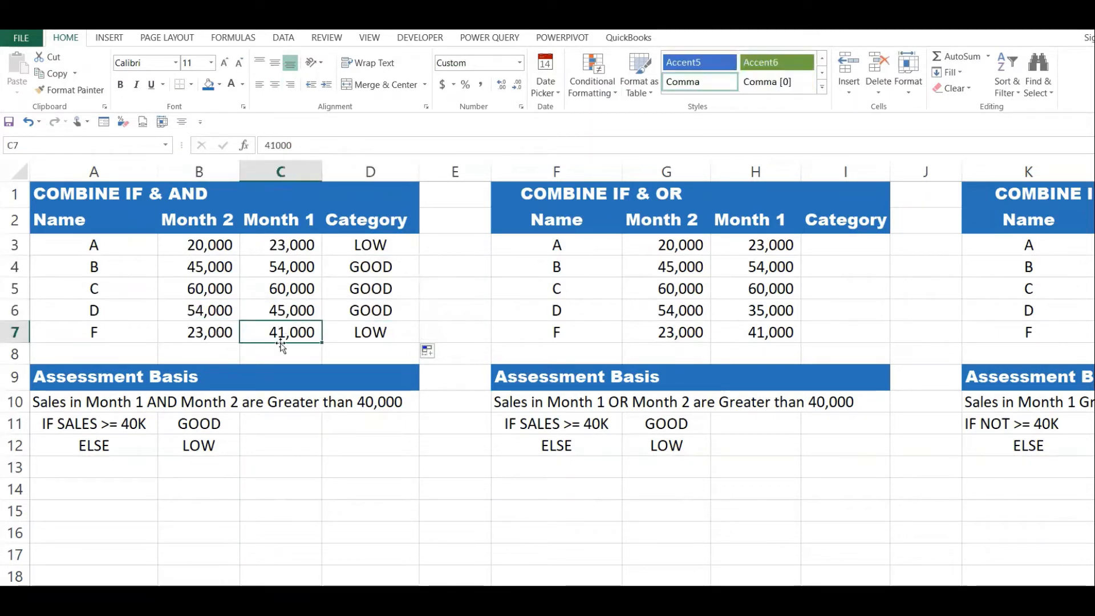
click(217, 336)
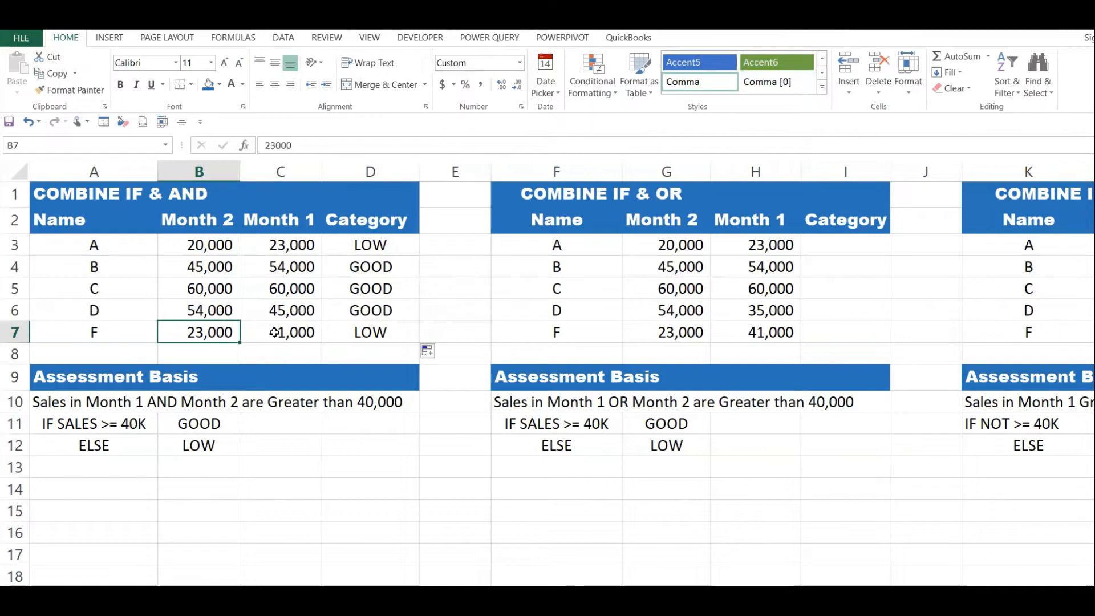
click(348, 341)
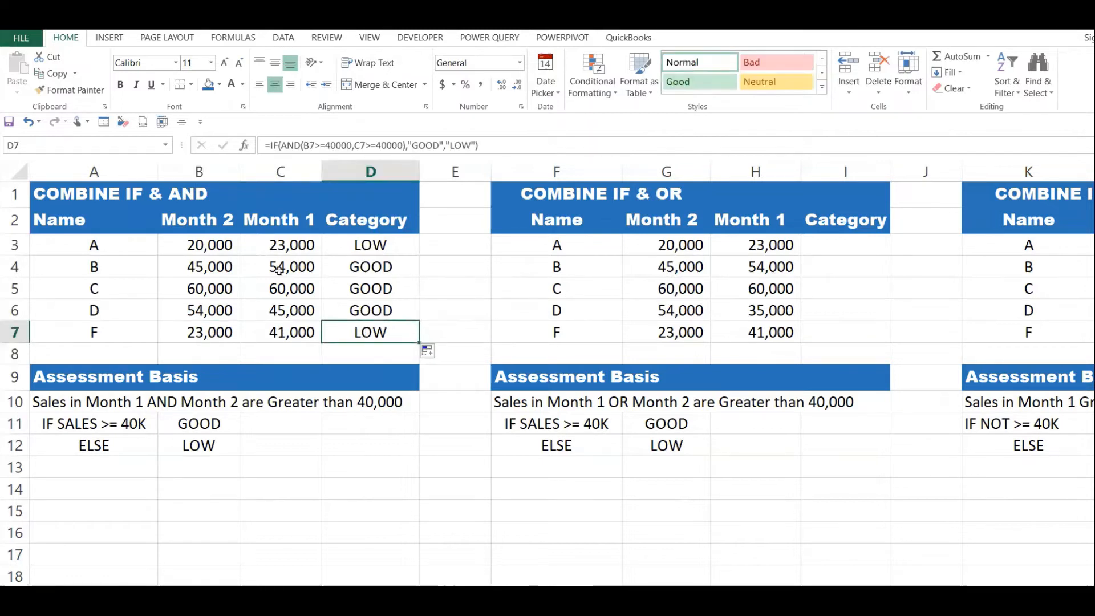
drag(204, 338, 290, 334)
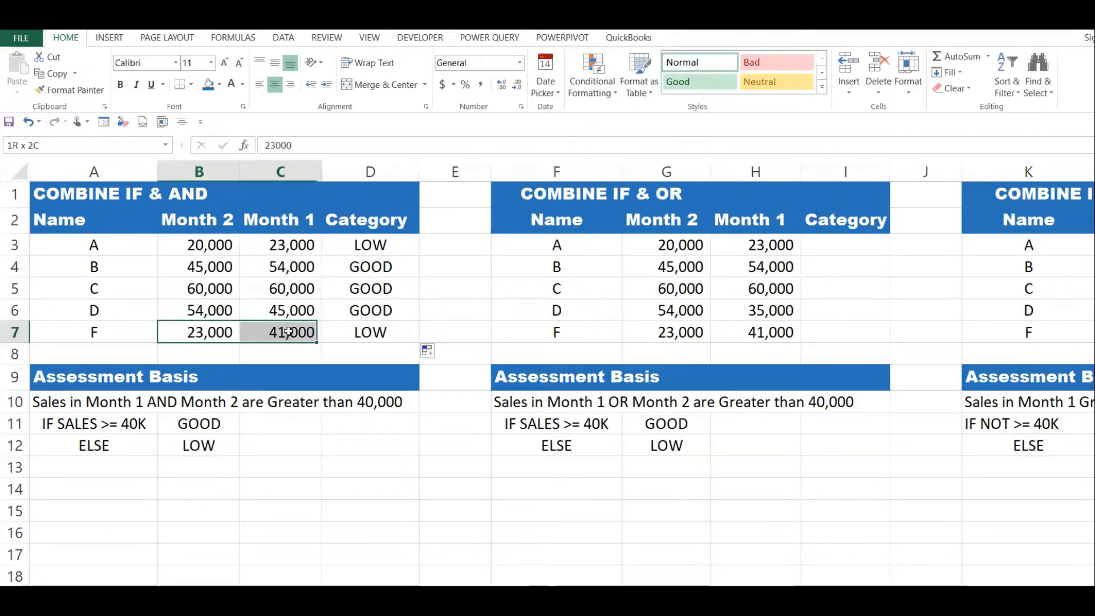
click(368, 331)
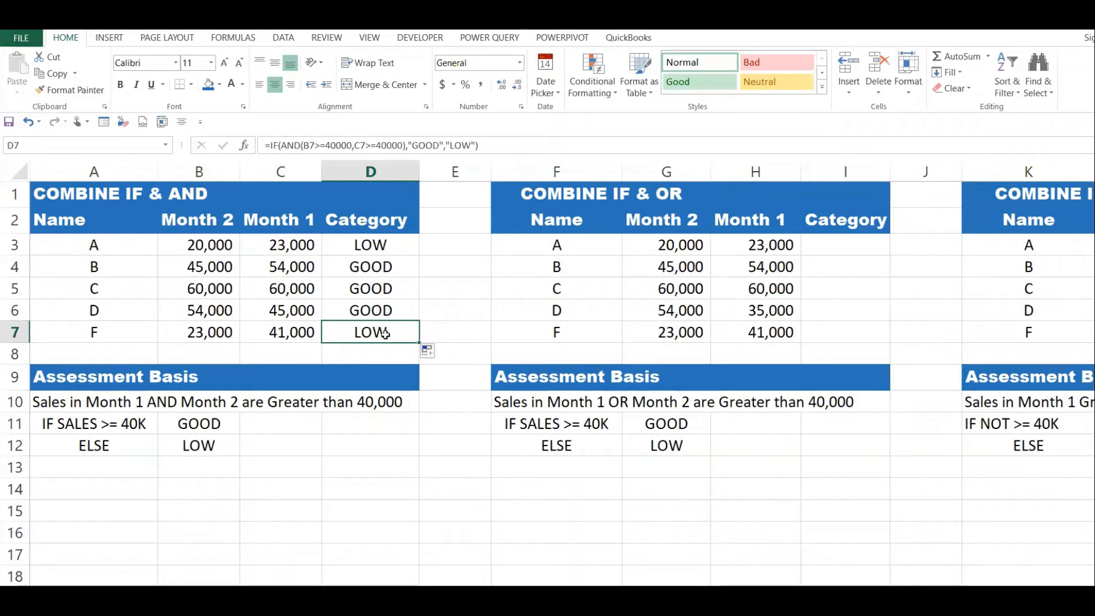
drag(369, 245, 377, 335)
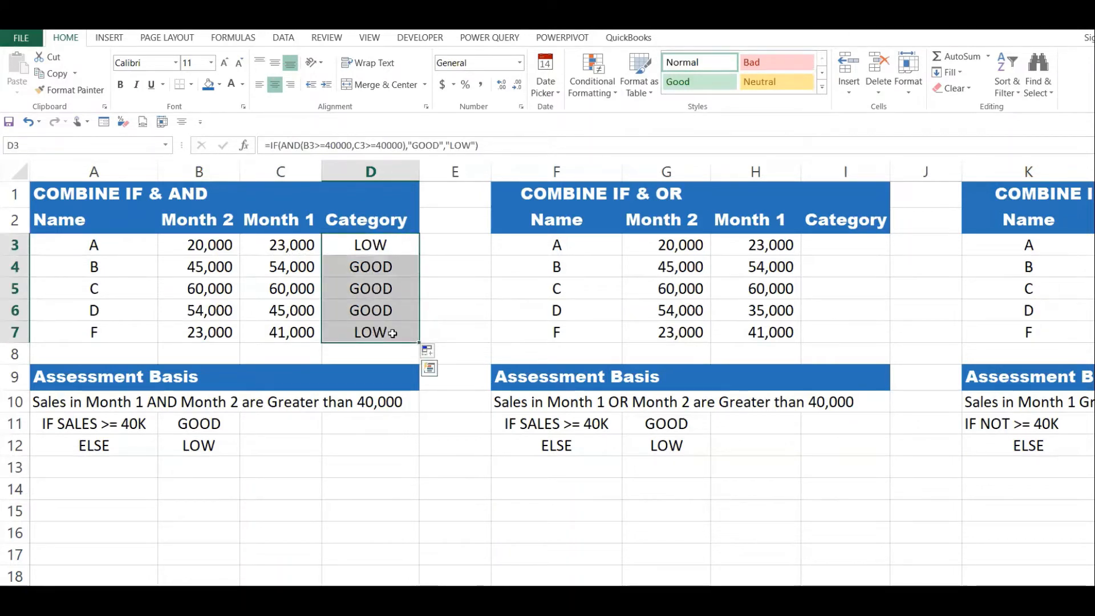
Start an OR formula in I3 of the IF & OR table with G3>=40000 as its first condition.
click(675, 302)
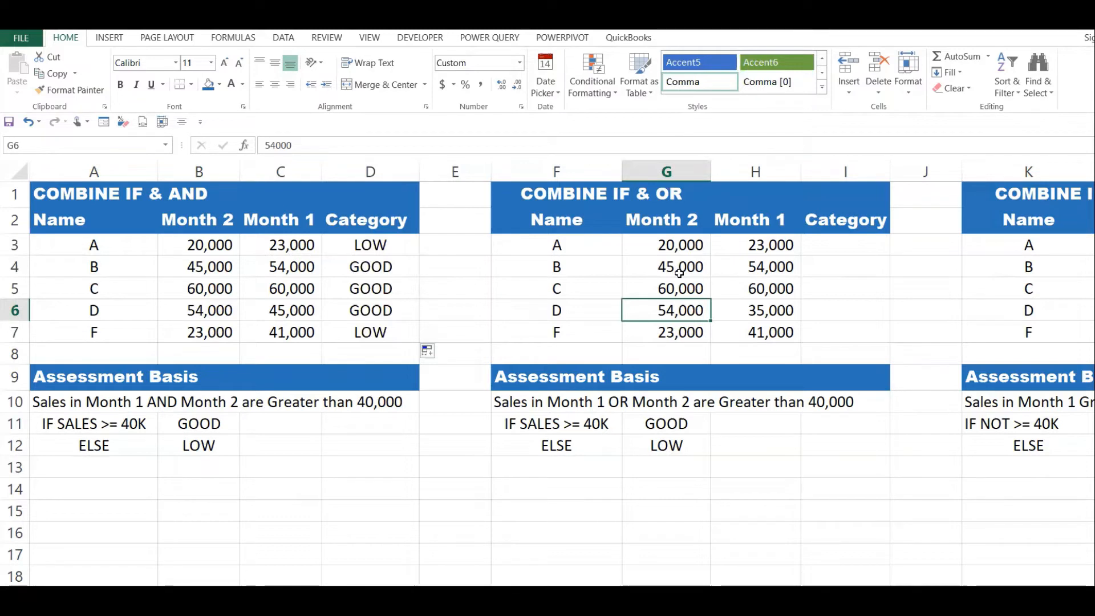
click(784, 267)
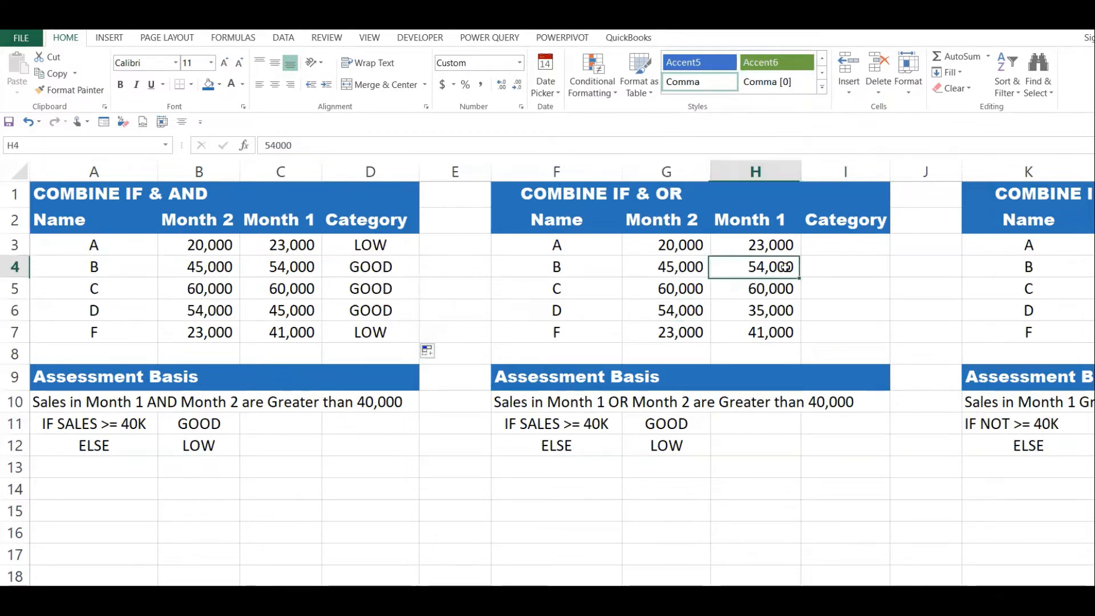
click(844, 241)
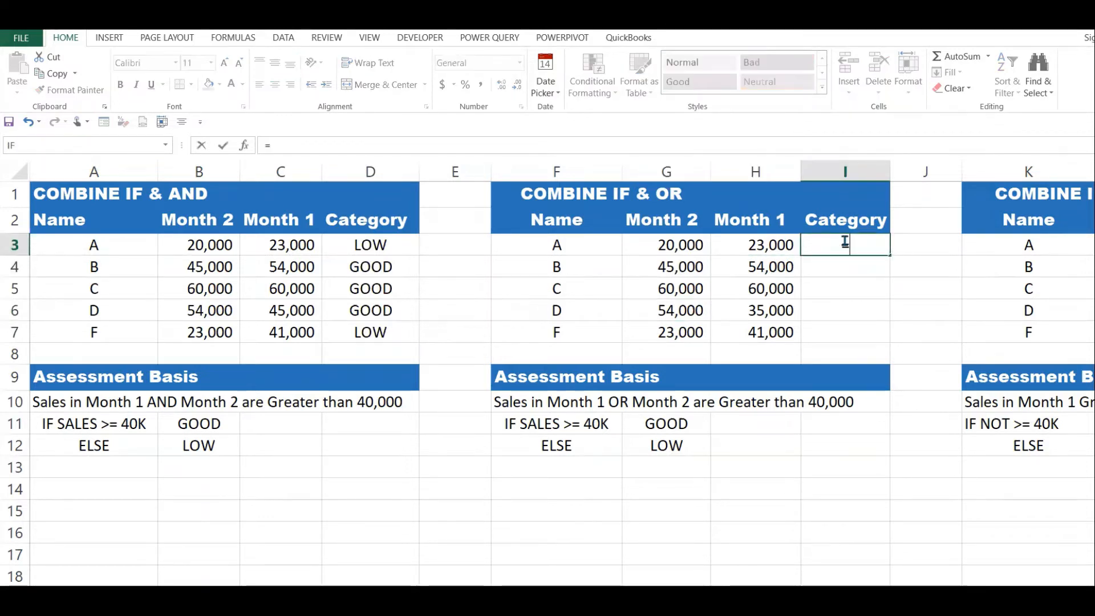
text(=OR()
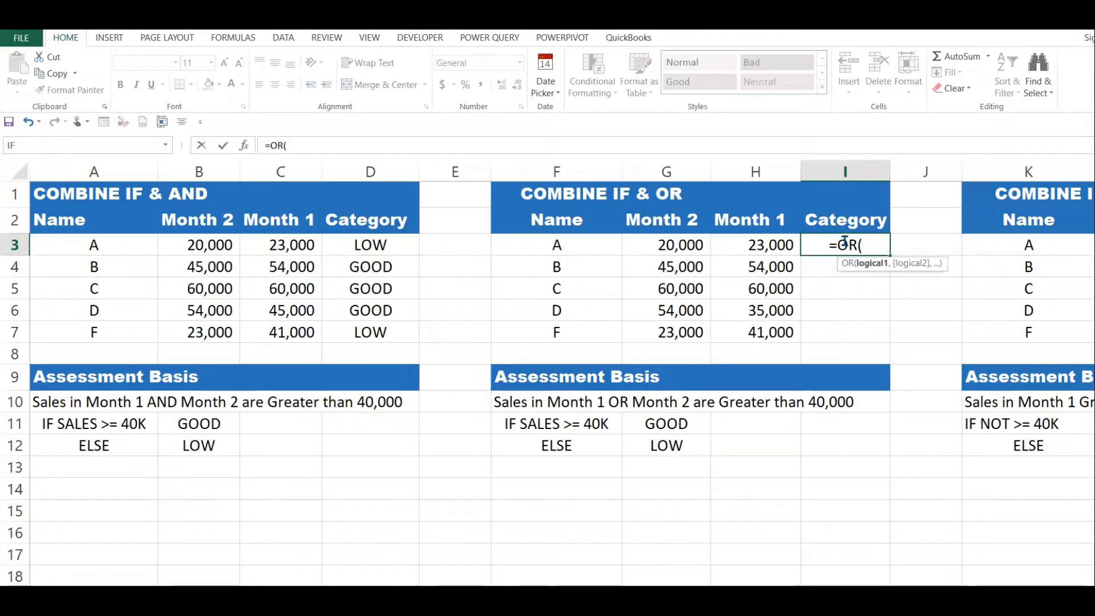
click(685, 249)
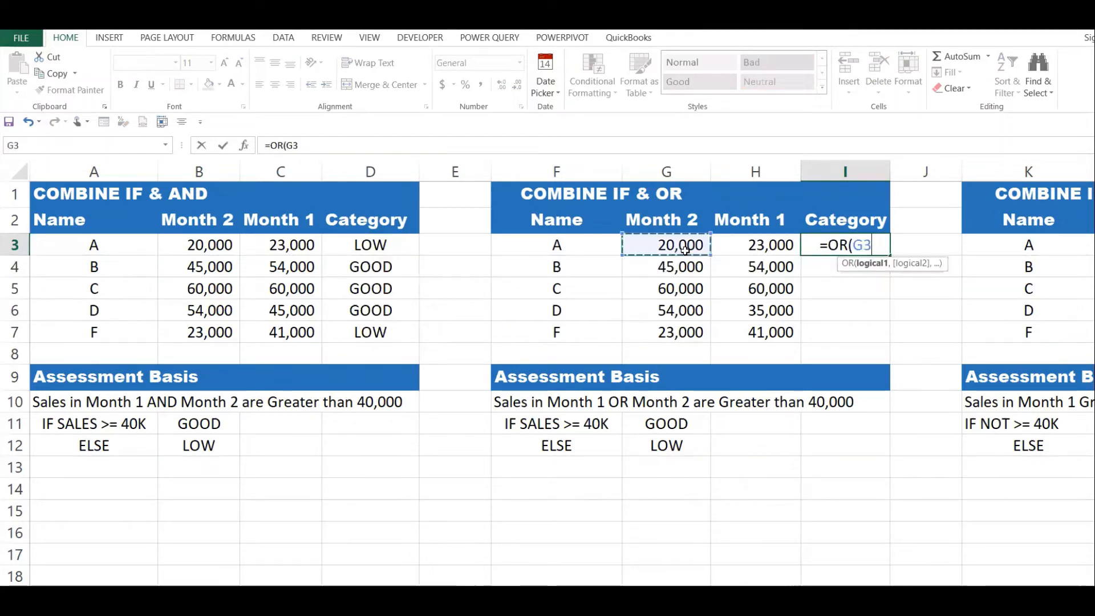
text(>)
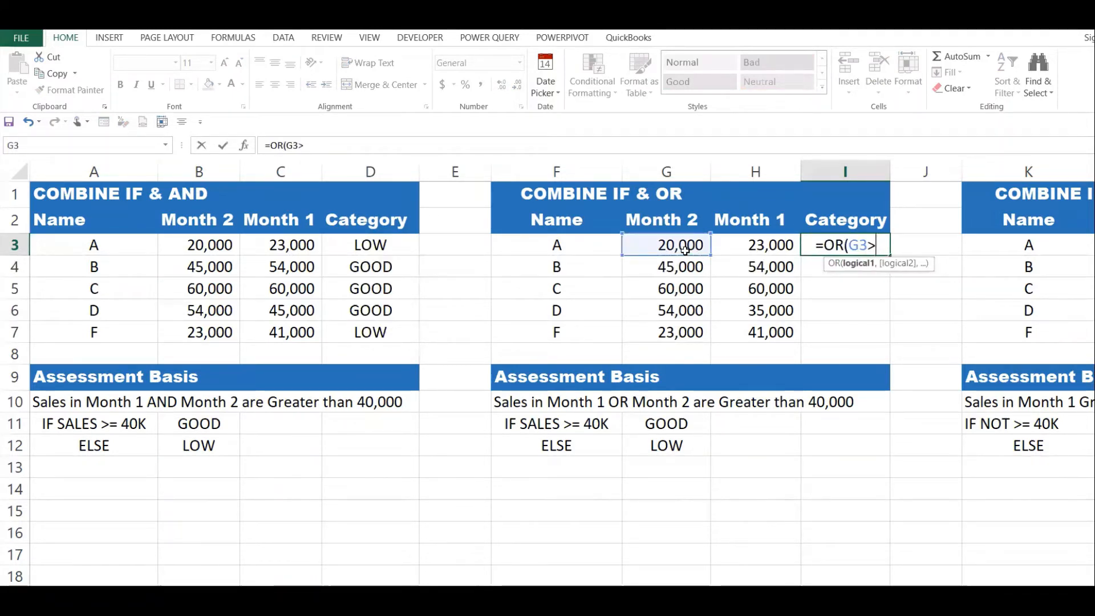
text(=40000,)
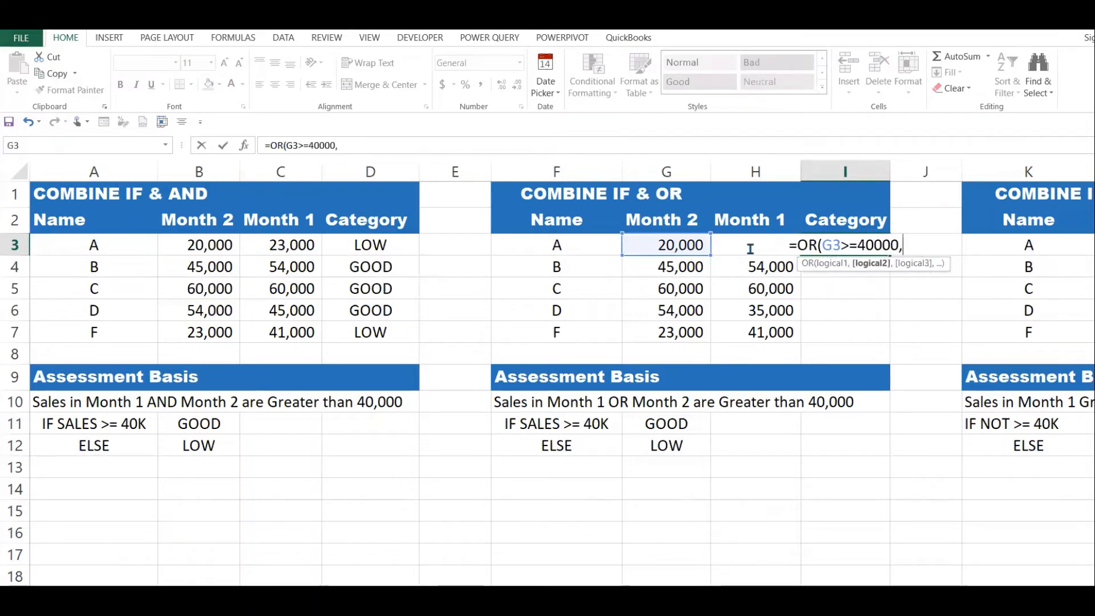
Add H3>=40000 as the second condition and complete the OR formula in I3.
key(Home)
key(End)
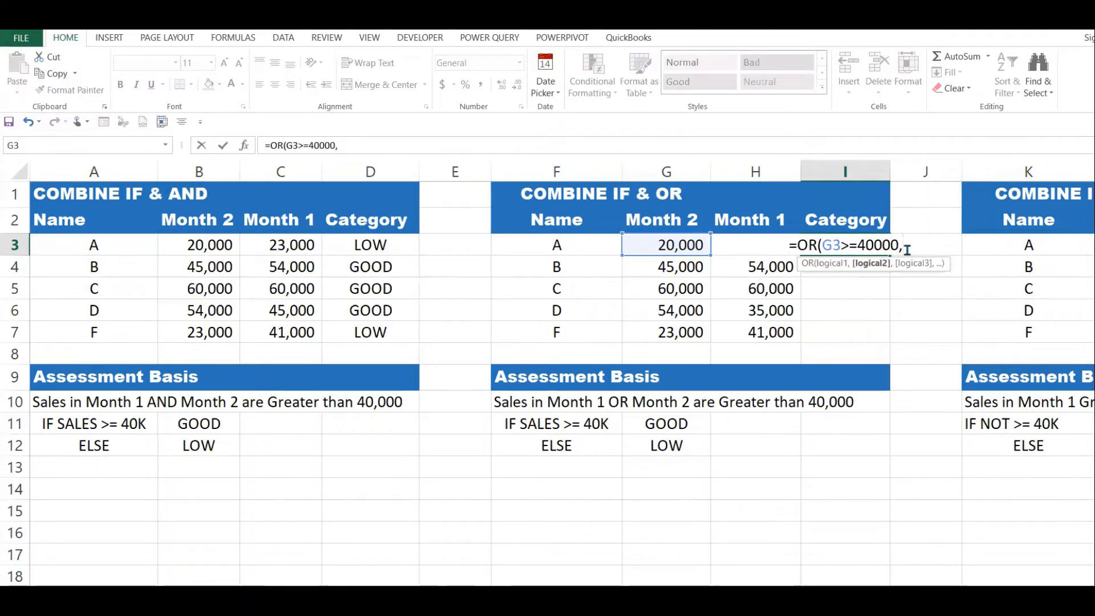
text(H3)
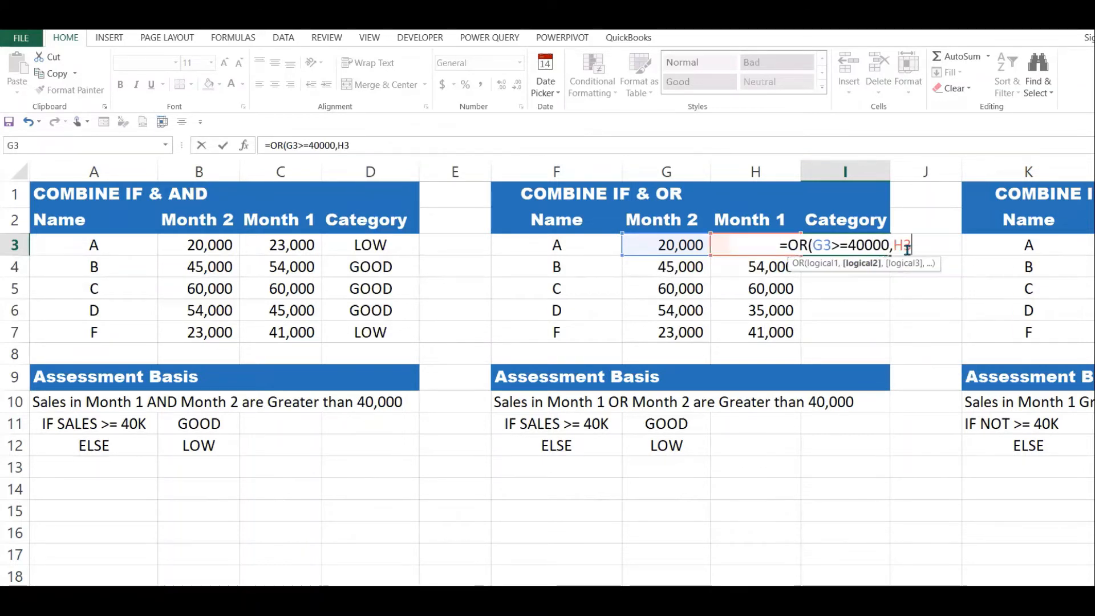
text(>=)
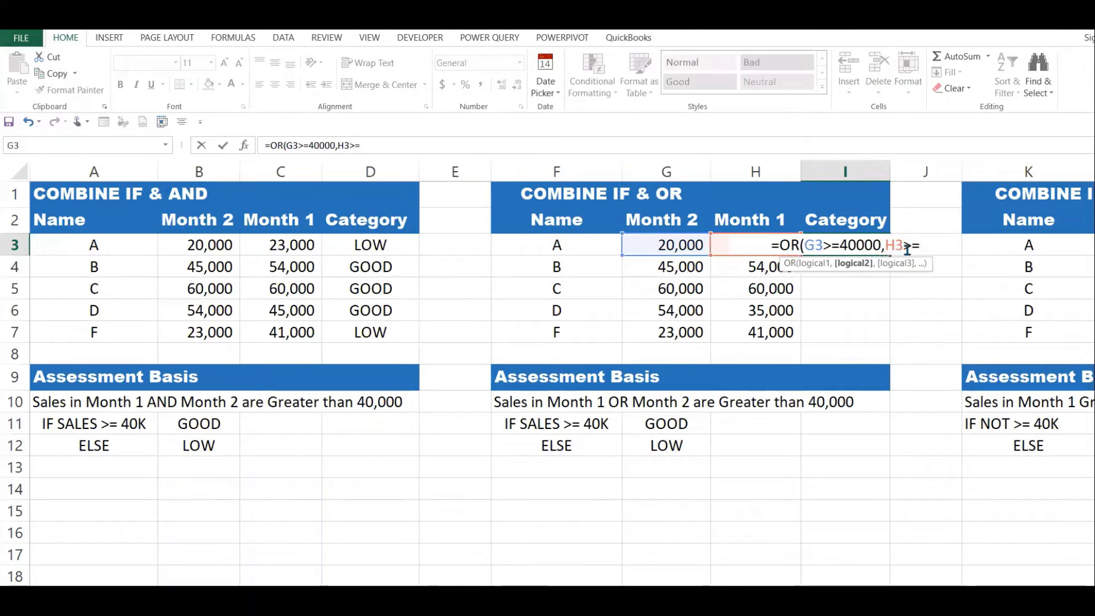
text(40000)
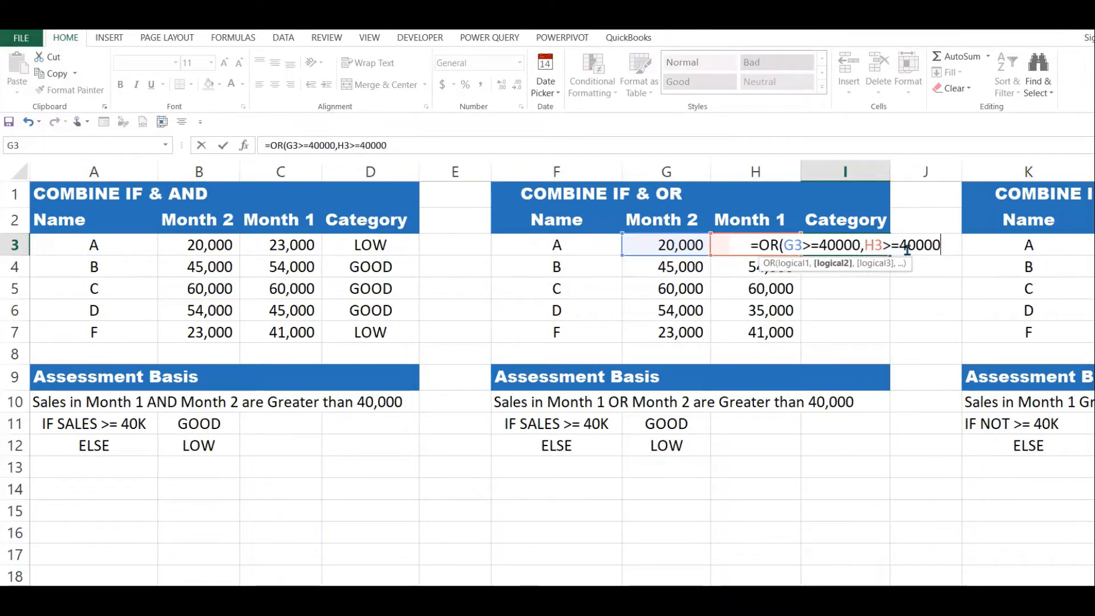
text())
key(Return)
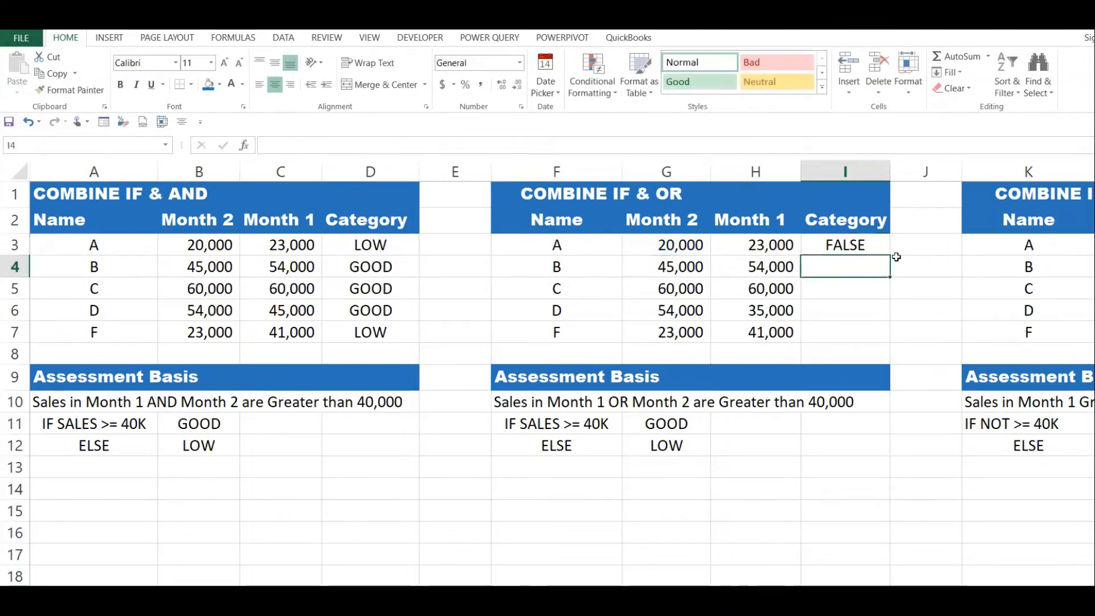
Compare both months' sales for A in row 3 with the OR result in I3.
click(862, 245)
click(755, 247)
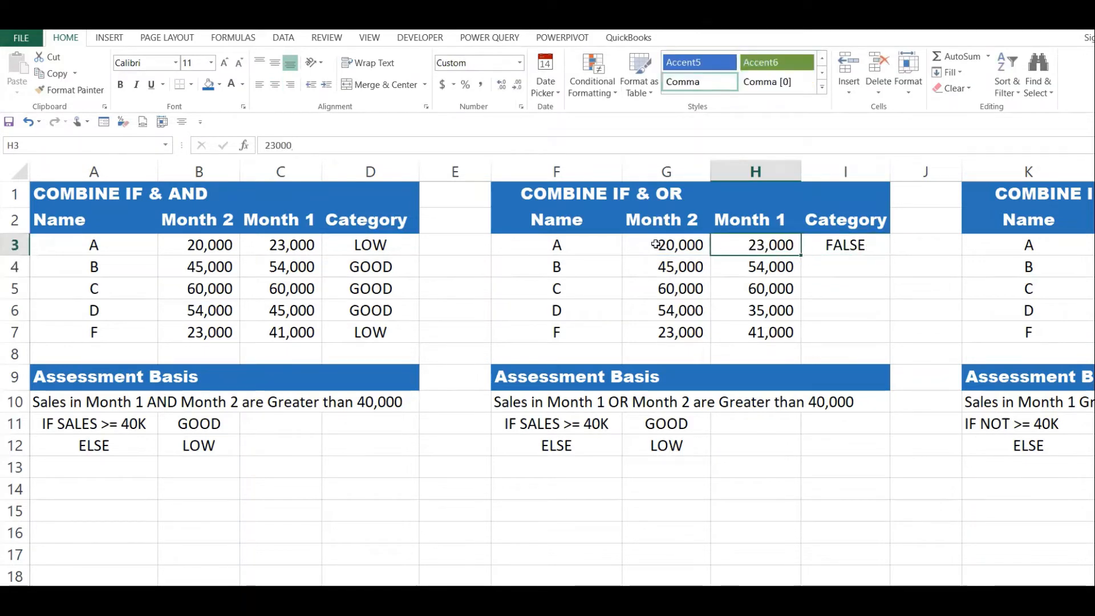
click(658, 245)
click(750, 246)
click(689, 246)
click(787, 246)
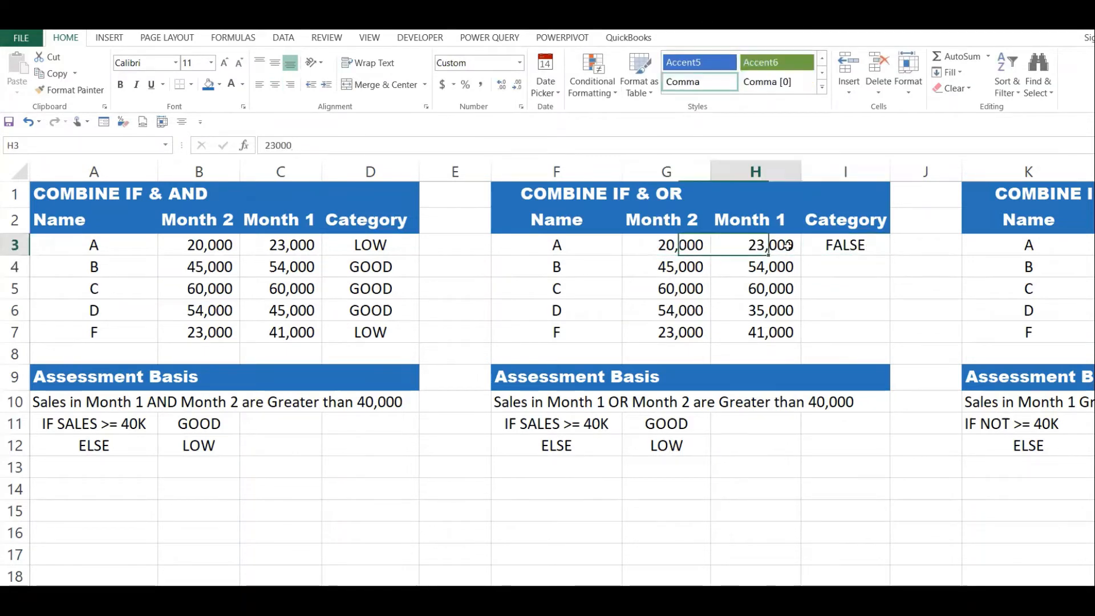
click(872, 242)
drag(689, 246, 743, 245)
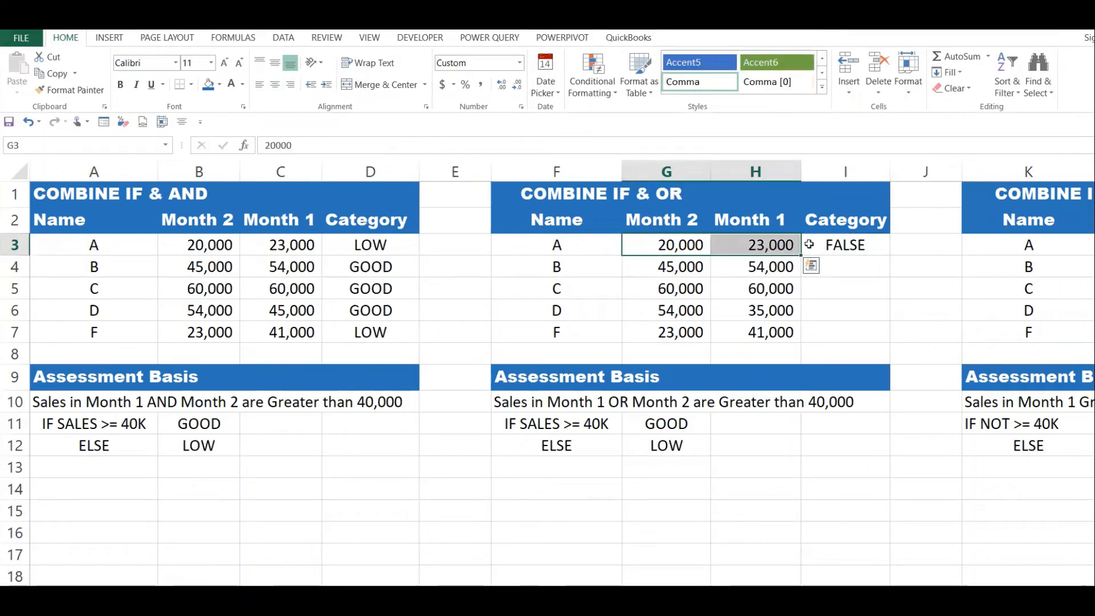
Fill the plain OR formula from I3 down to I7.
click(873, 253)
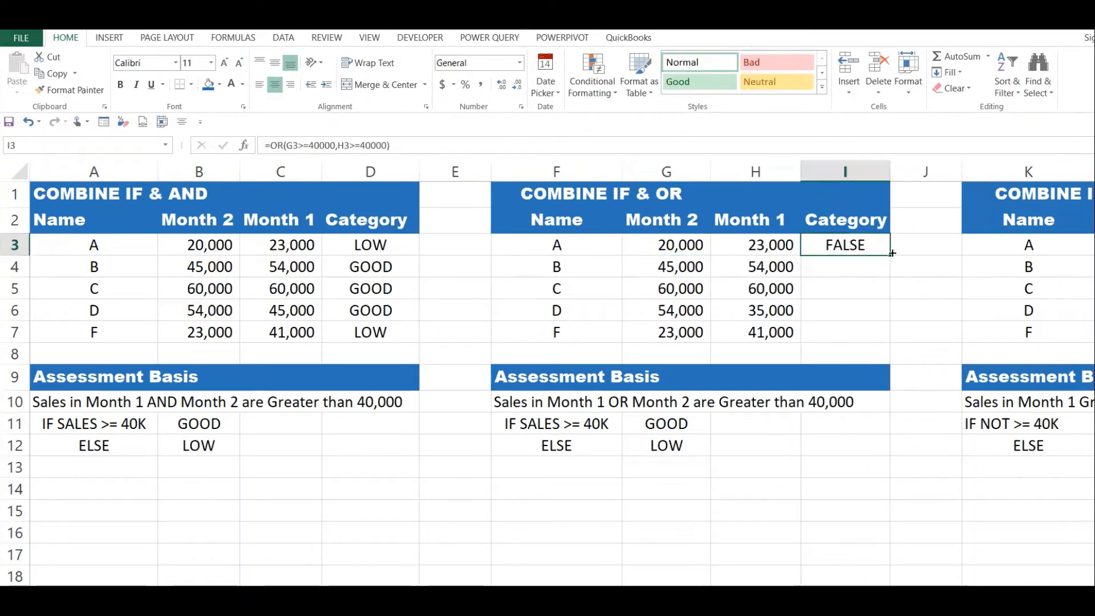
drag(893, 253, 888, 341)
click(867, 311)
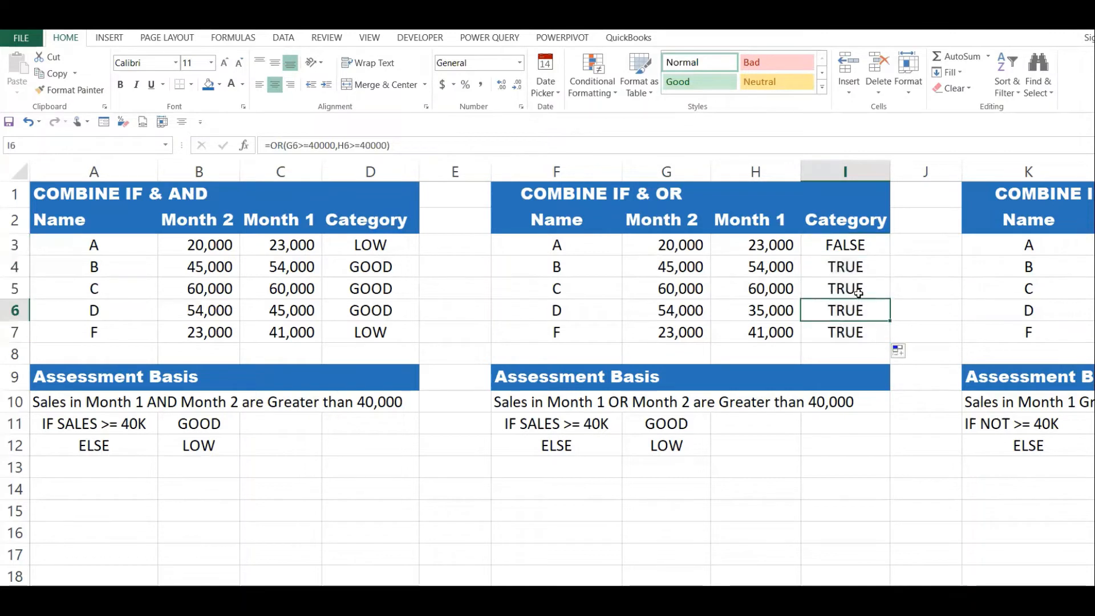
Compare both months' sales in rows 4 to 7 with the OR results in the IF & OR table.
click(766, 266)
drag(682, 267, 762, 267)
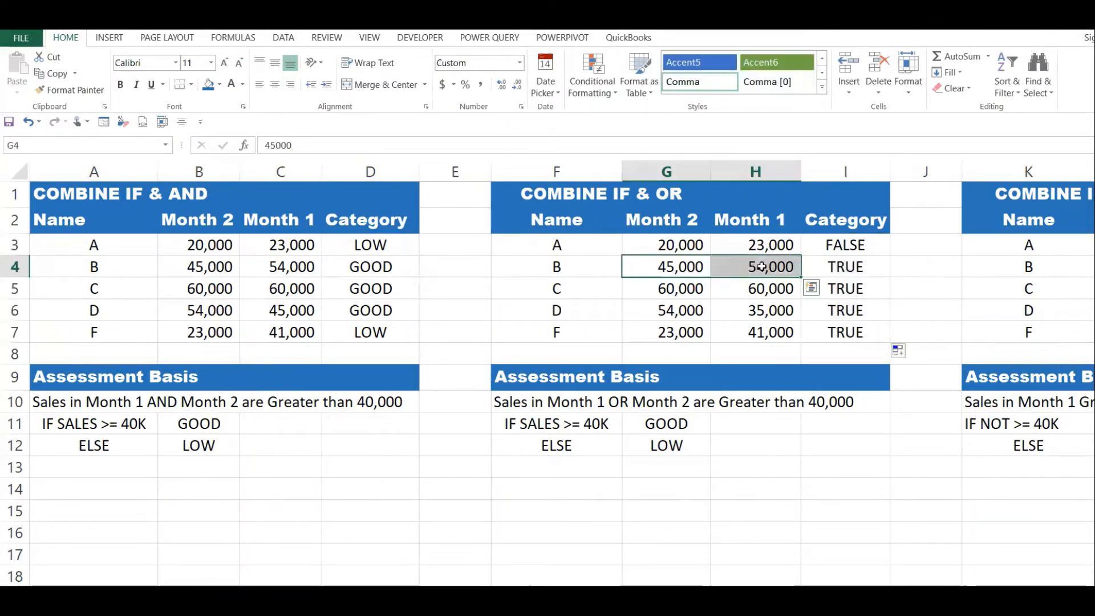
click(839, 266)
drag(665, 286, 777, 302)
click(833, 302)
click(698, 332)
click(763, 332)
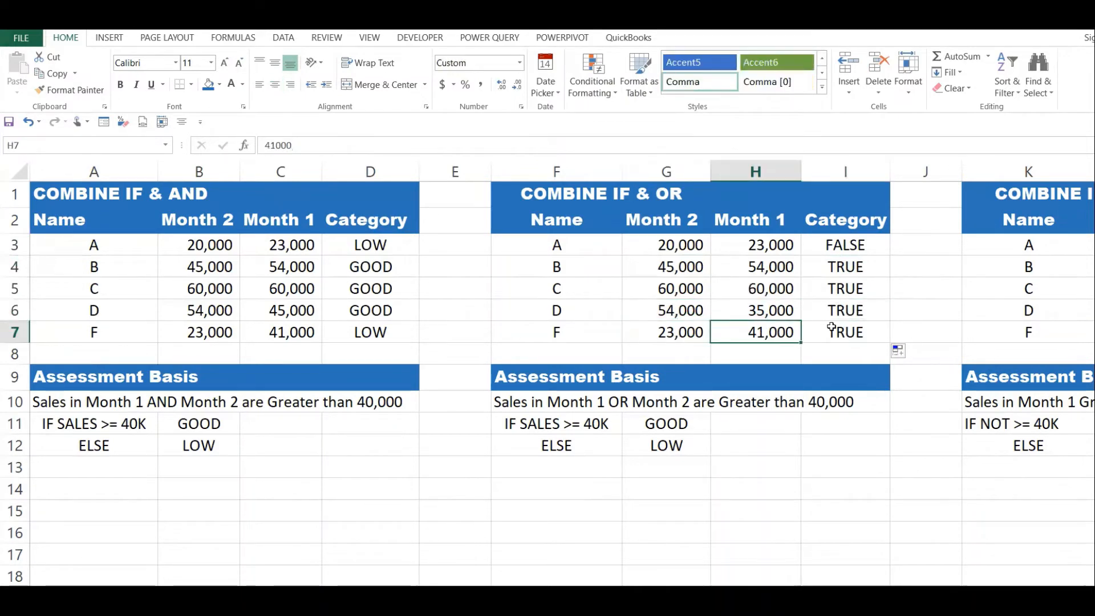
click(862, 336)
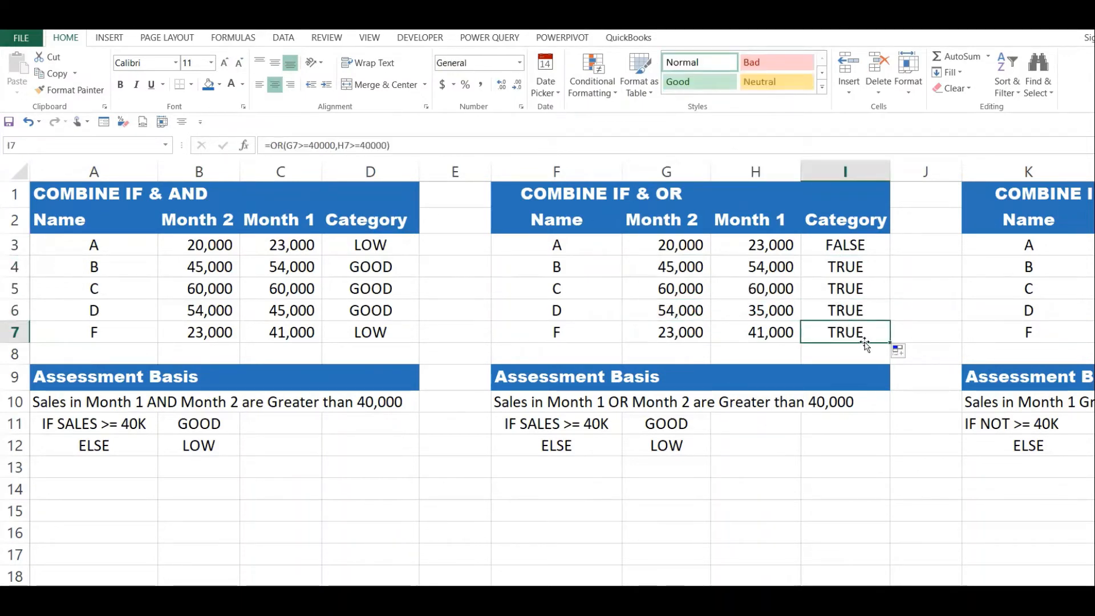
Wrap the OR expression in I3 in an IF function so that it serves as the logical test.
click(844, 247)
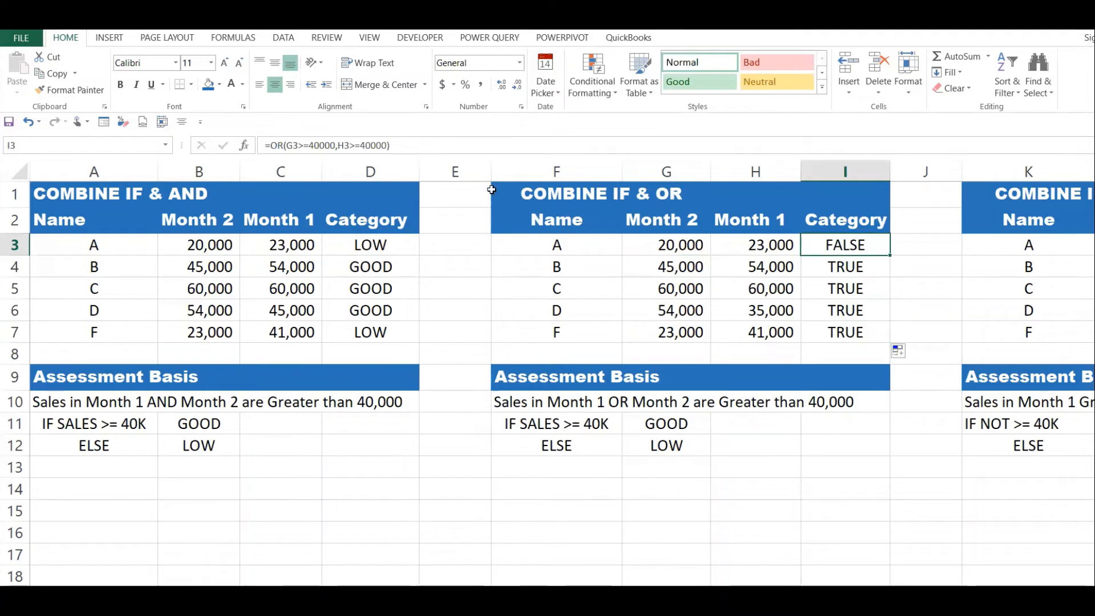
click(271, 147)
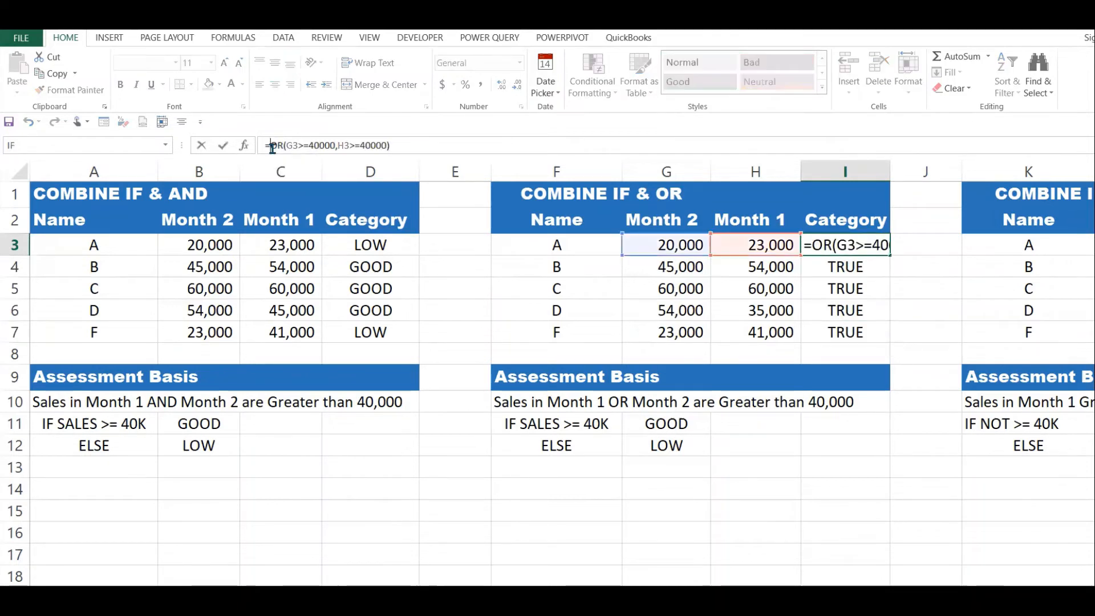
text(IF()
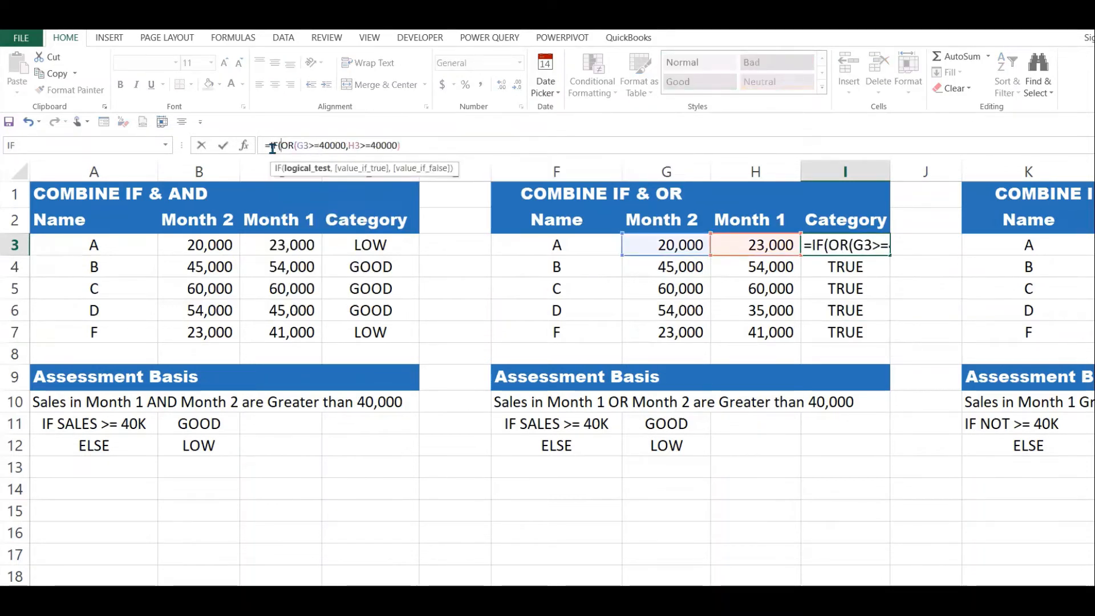
click(425, 149)
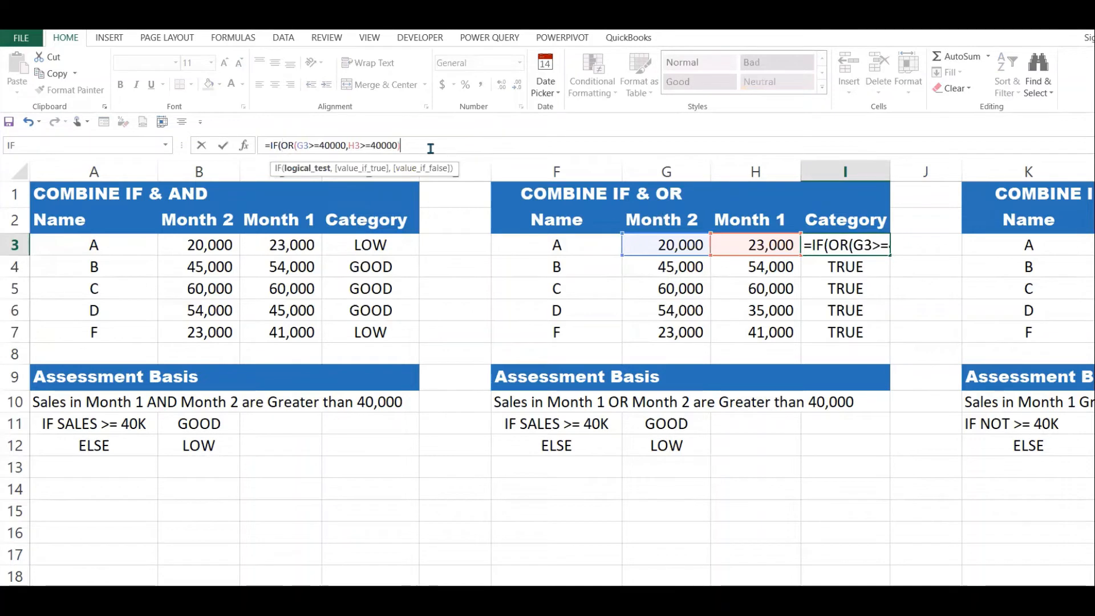
Finish the IF formula in I3 with "GOOD" as the true result and "LOW" as the false result.
text(,)
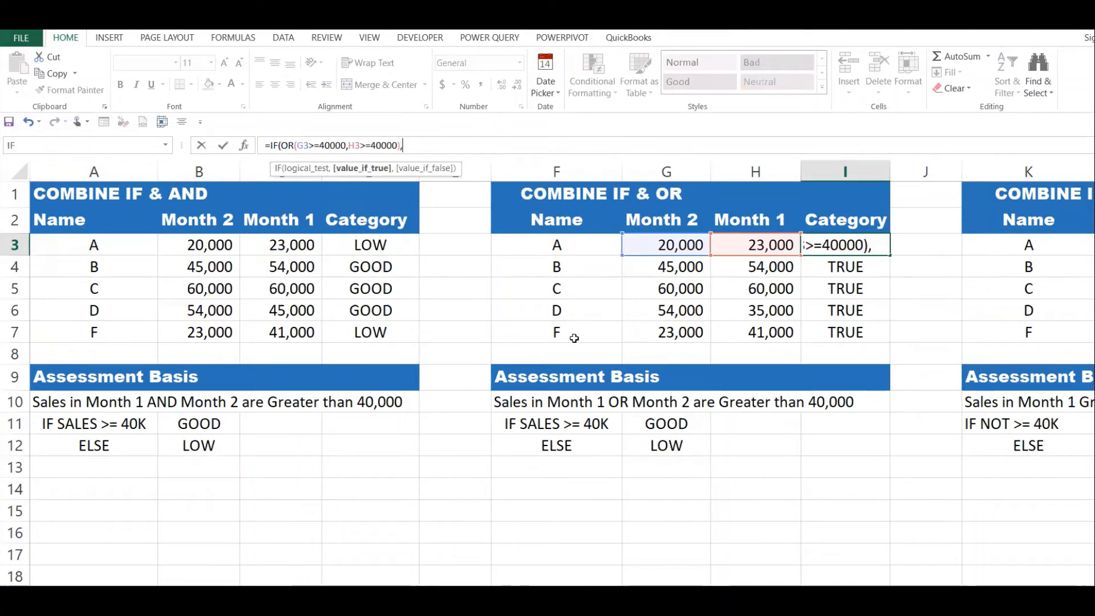
text(")
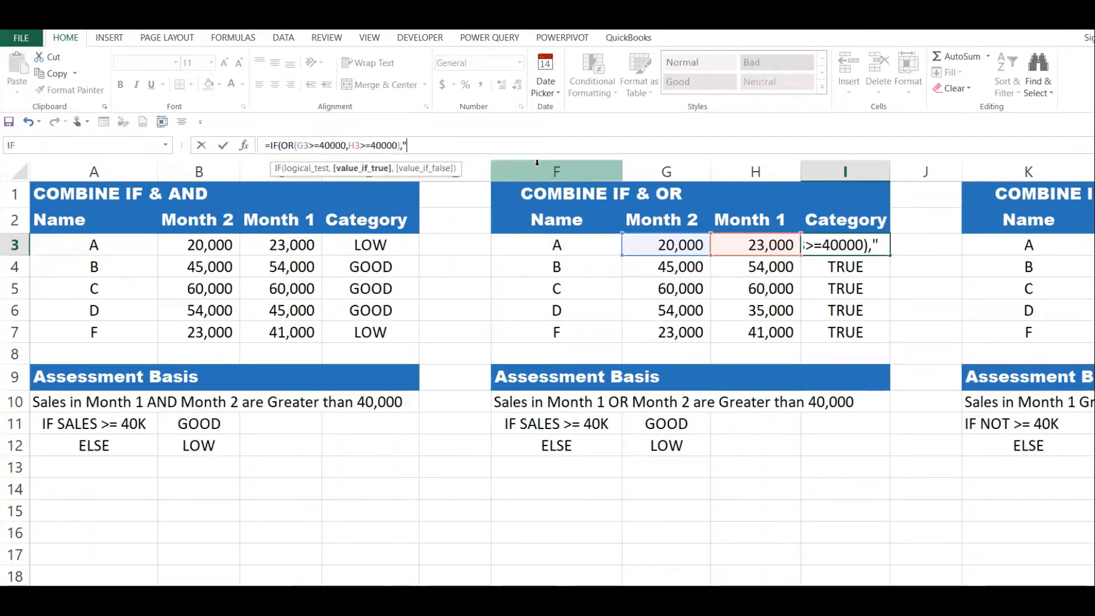
text(gGOOD",)
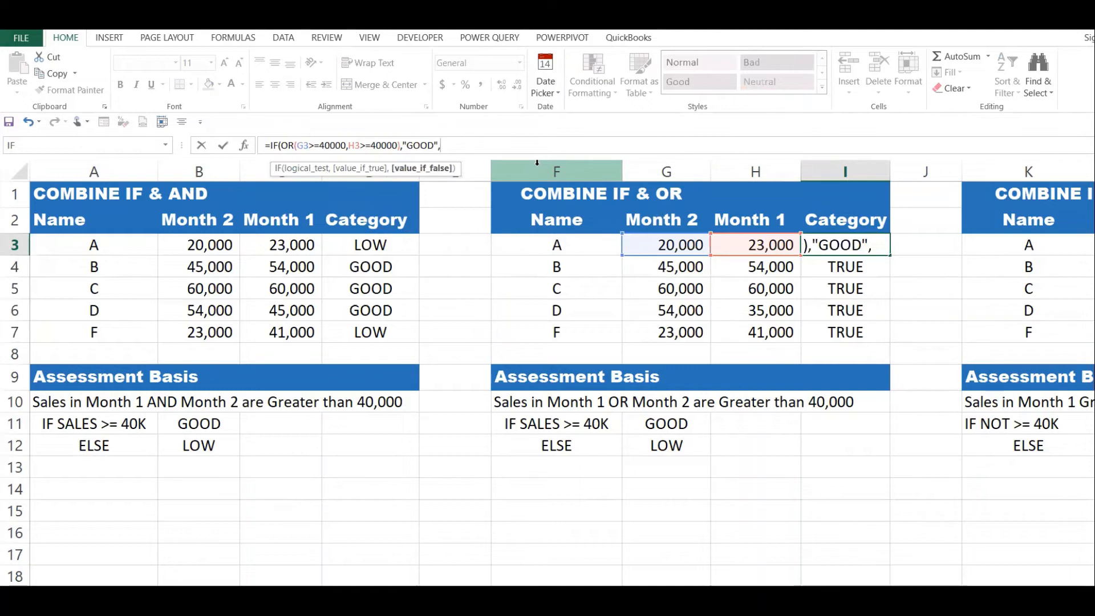
text("LO)
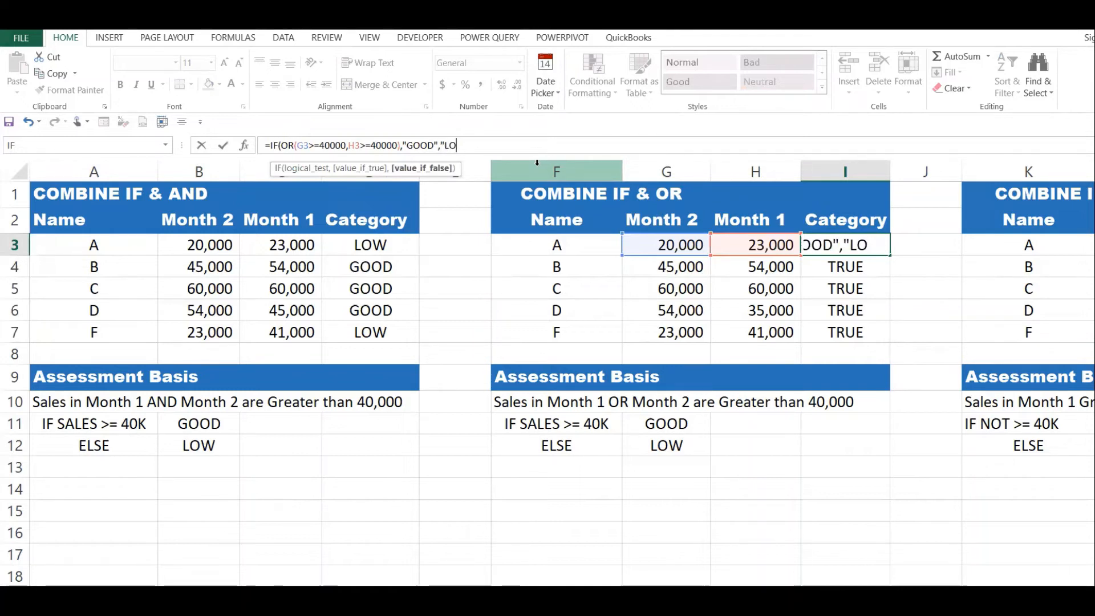
text(W"))
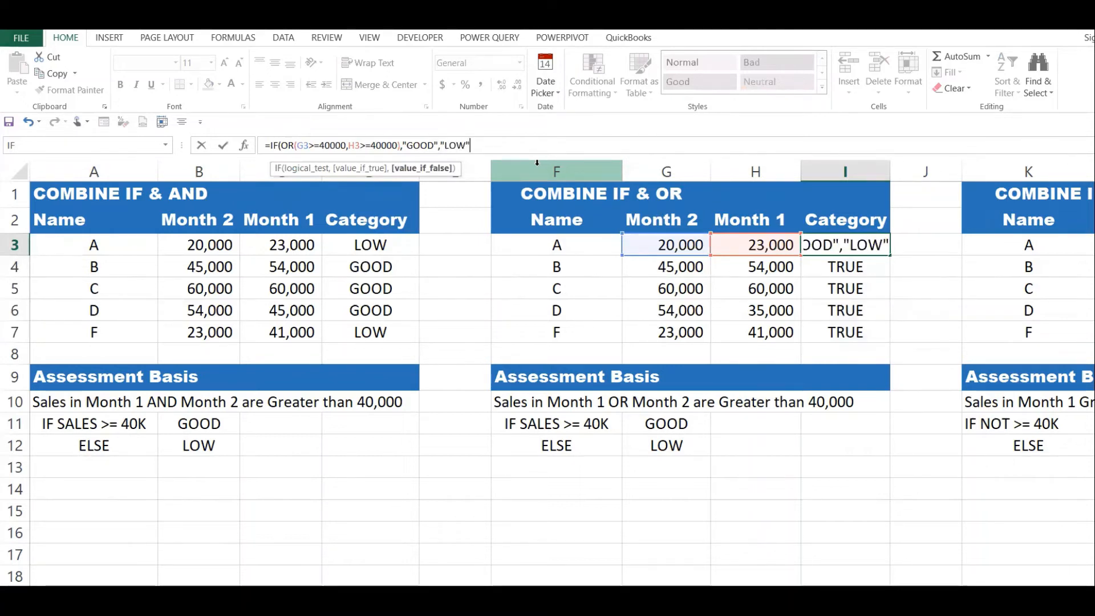
key(Return)
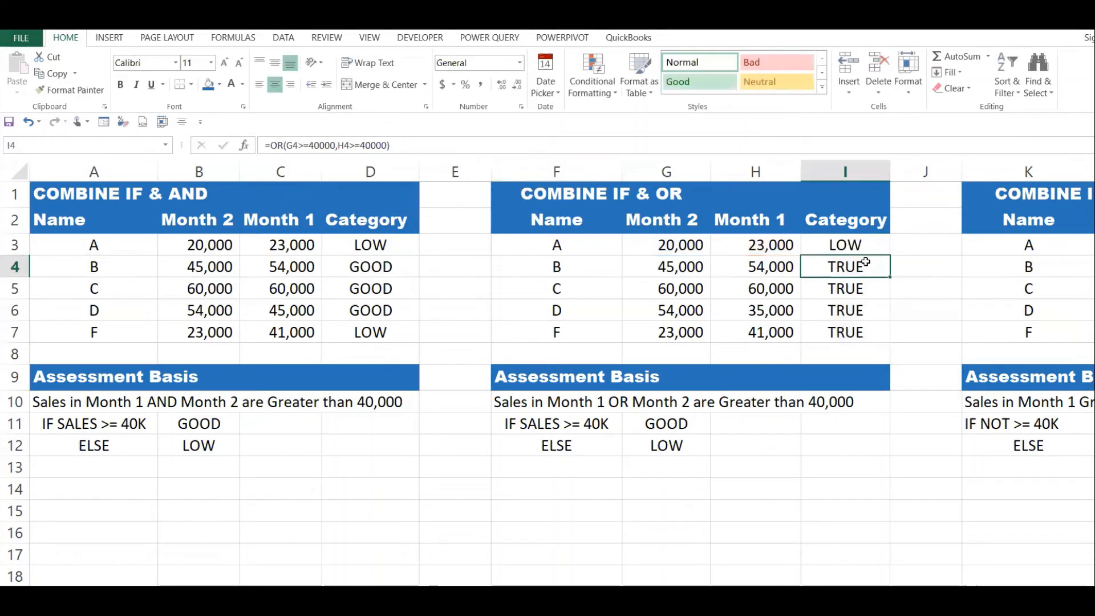
Fill the combined IF and OR formula from I3 down to I7 and check the filled categories.
click(862, 247)
drag(892, 255, 882, 341)
click(850, 261)
click(864, 305)
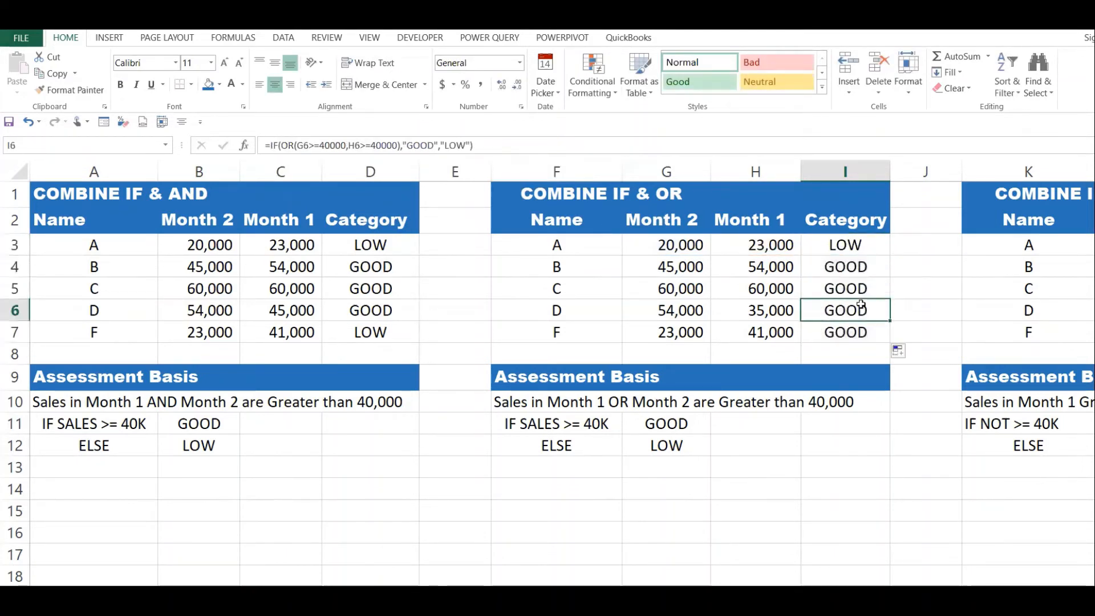
click(858, 331)
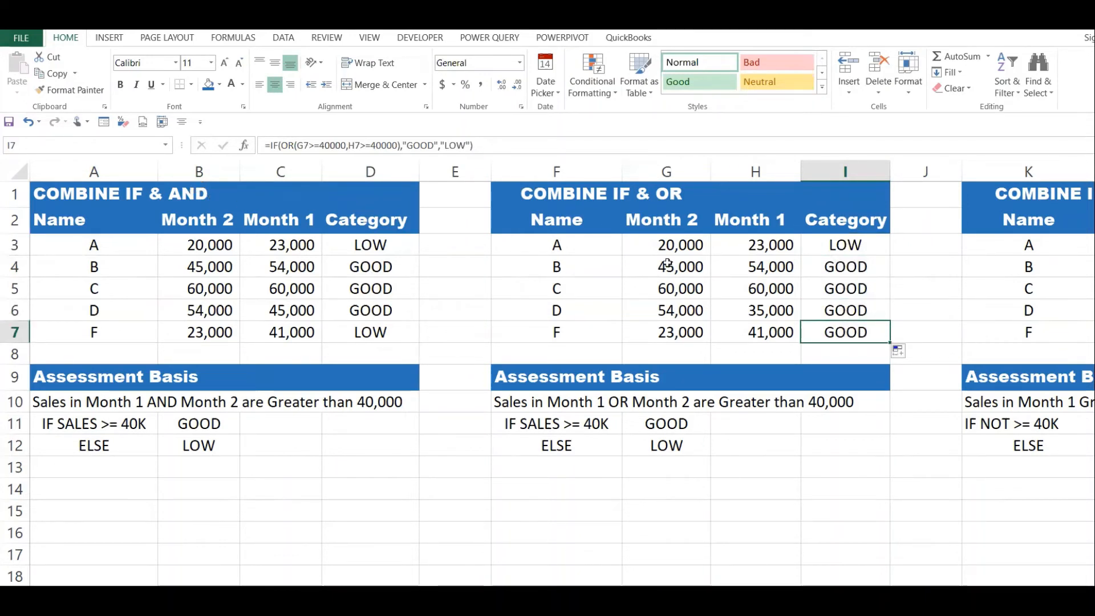
Compare the categories in rows 3 to 6 of the IF & AND table with those of the IF & OR table.
click(812, 269)
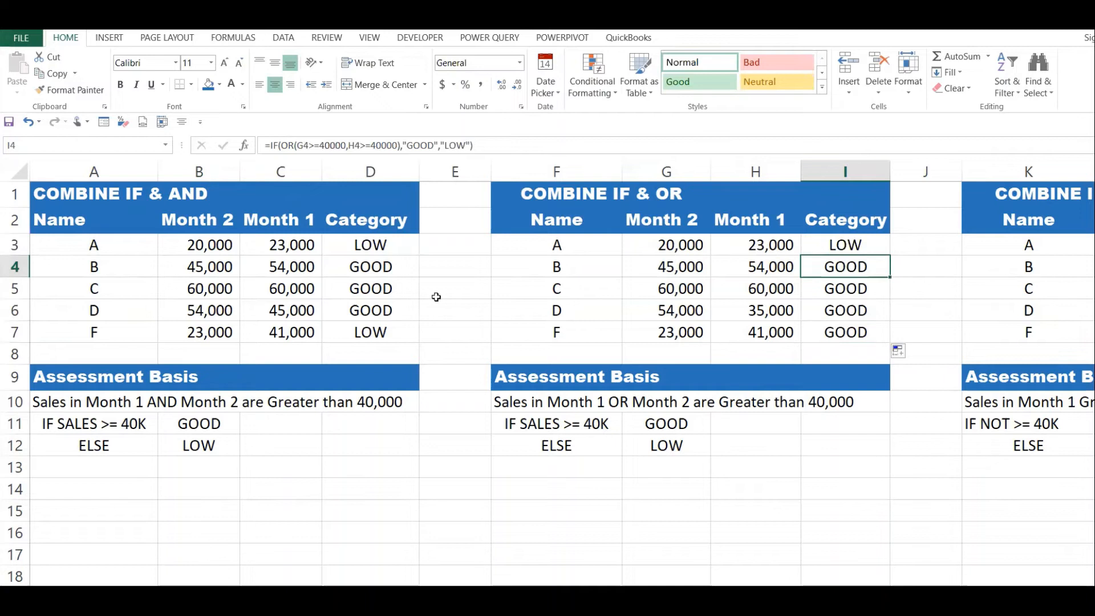
click(351, 245)
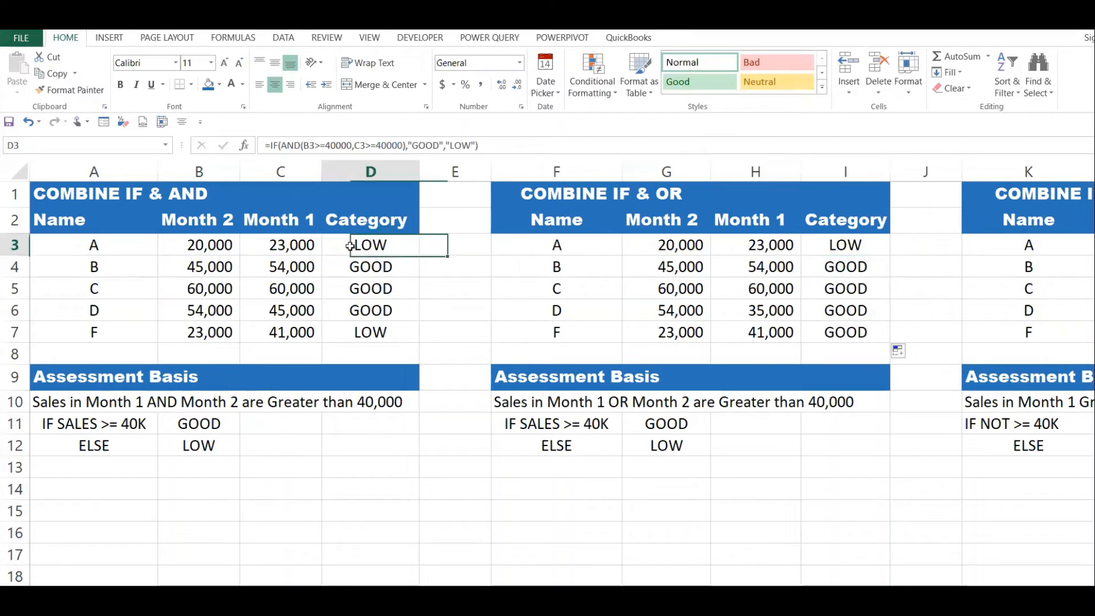
click(852, 248)
drag(397, 275, 392, 312)
drag(854, 268, 850, 311)
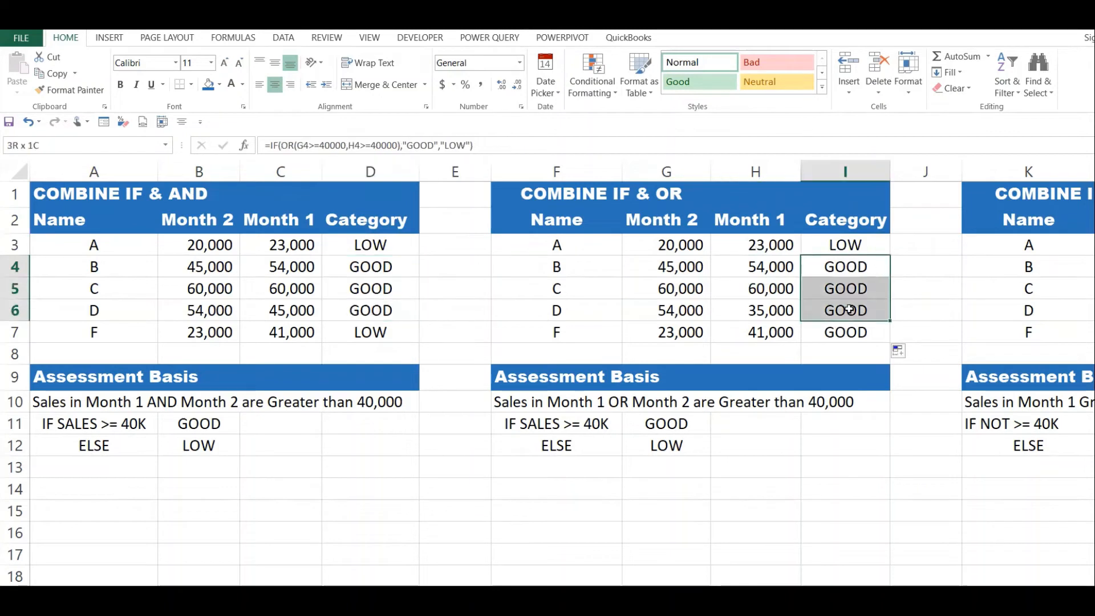
Compare row 7's monthly sales and category between the IF & AND and IF & OR tables.
drag(283, 333, 873, 320)
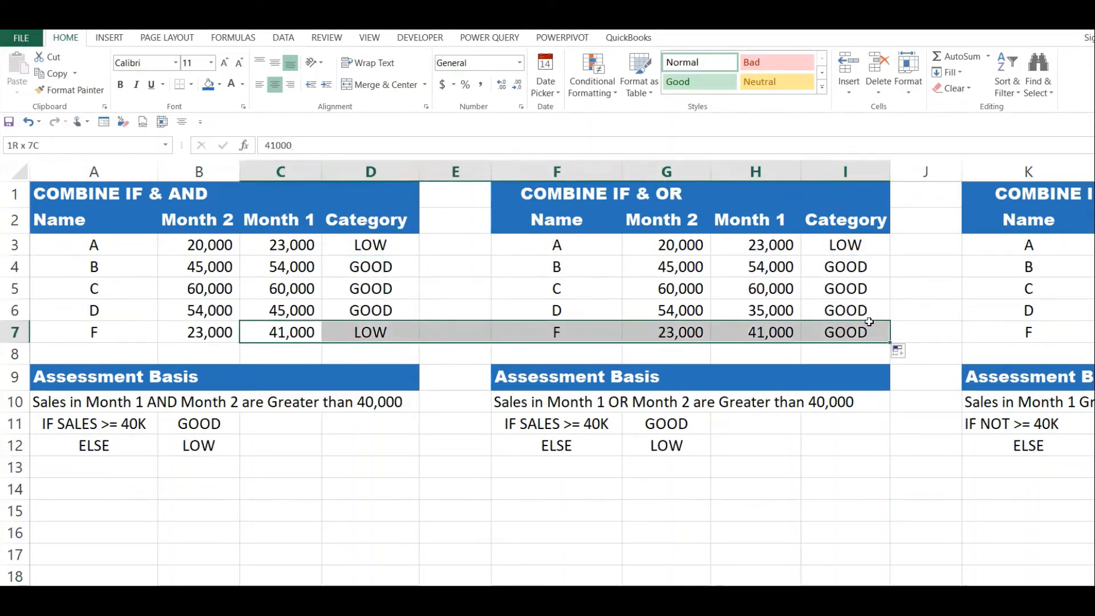
click(383, 331)
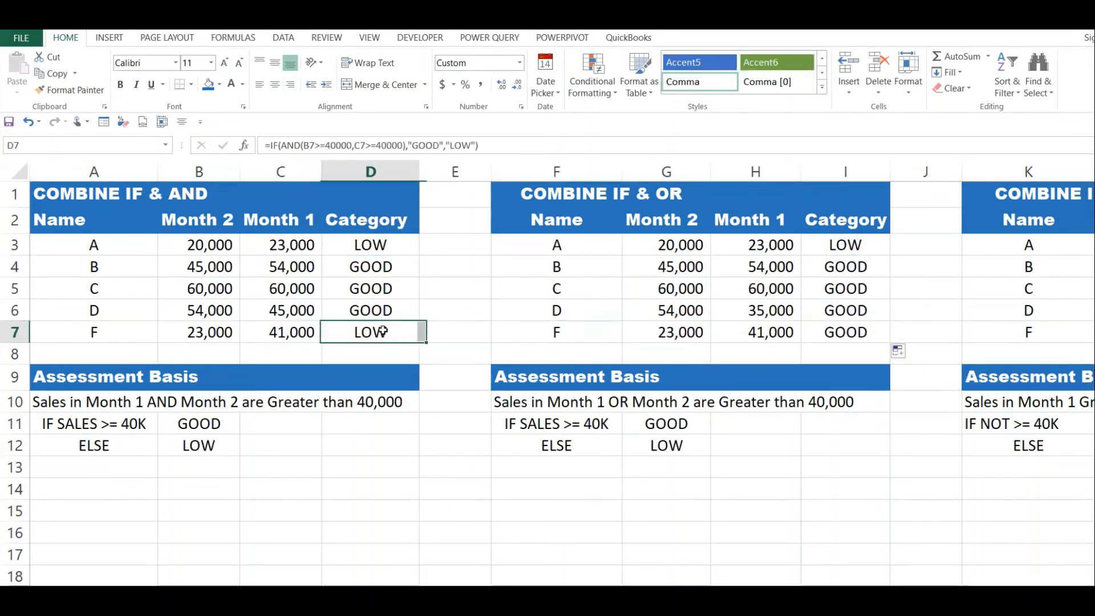
drag(190, 333, 265, 332)
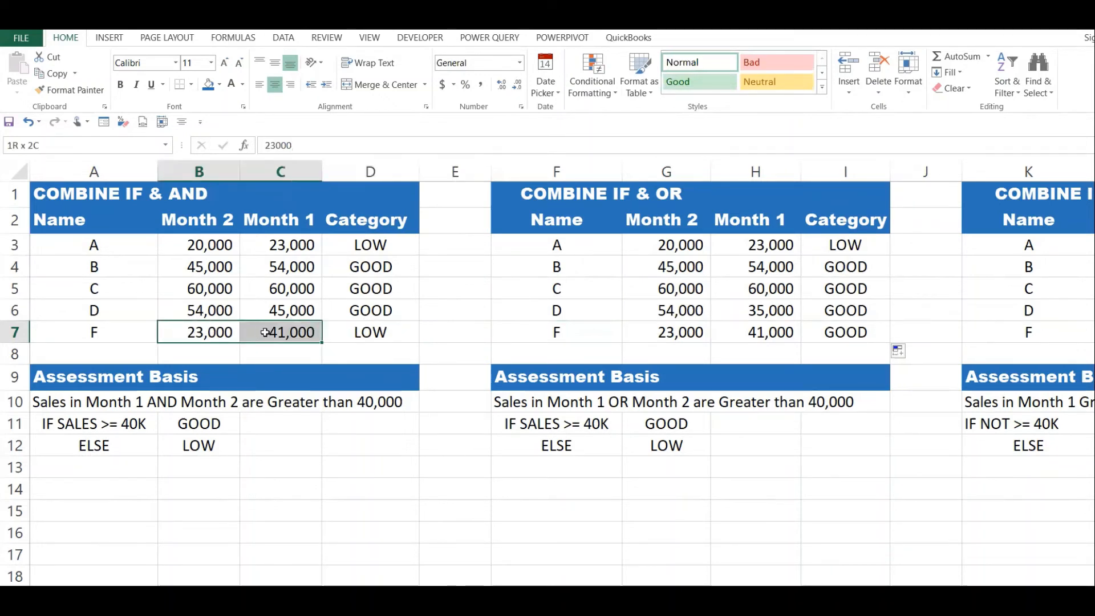
click(371, 332)
click(707, 334)
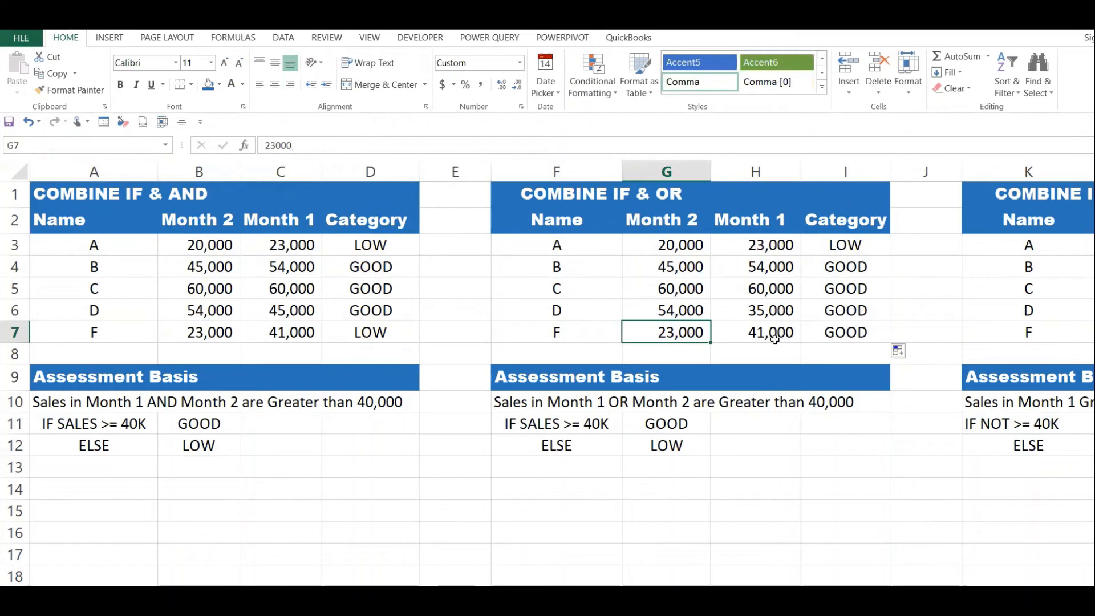
click(712, 337)
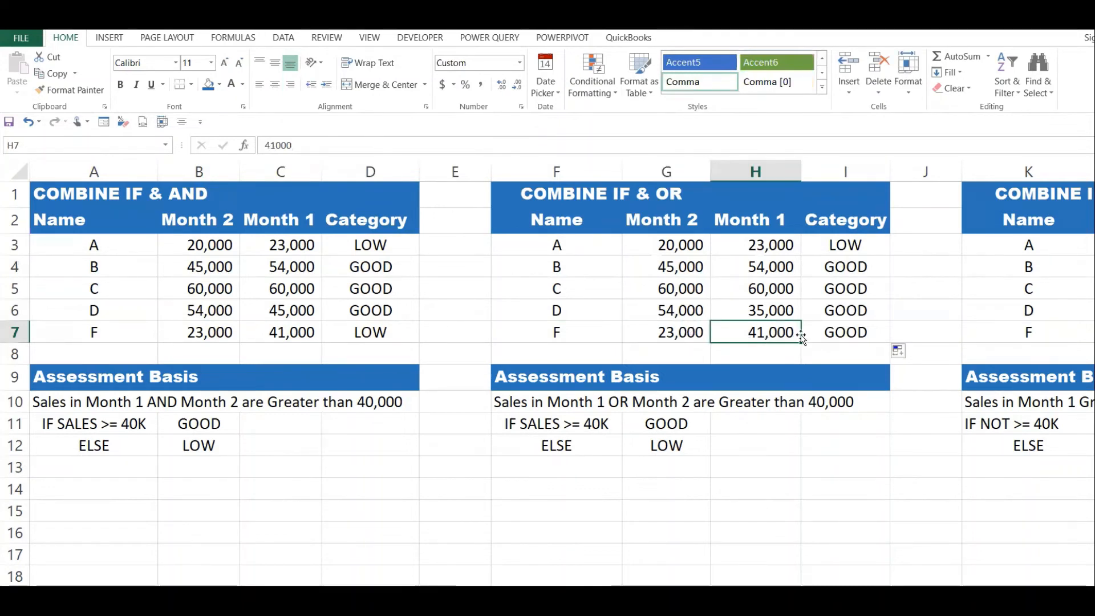
click(839, 335)
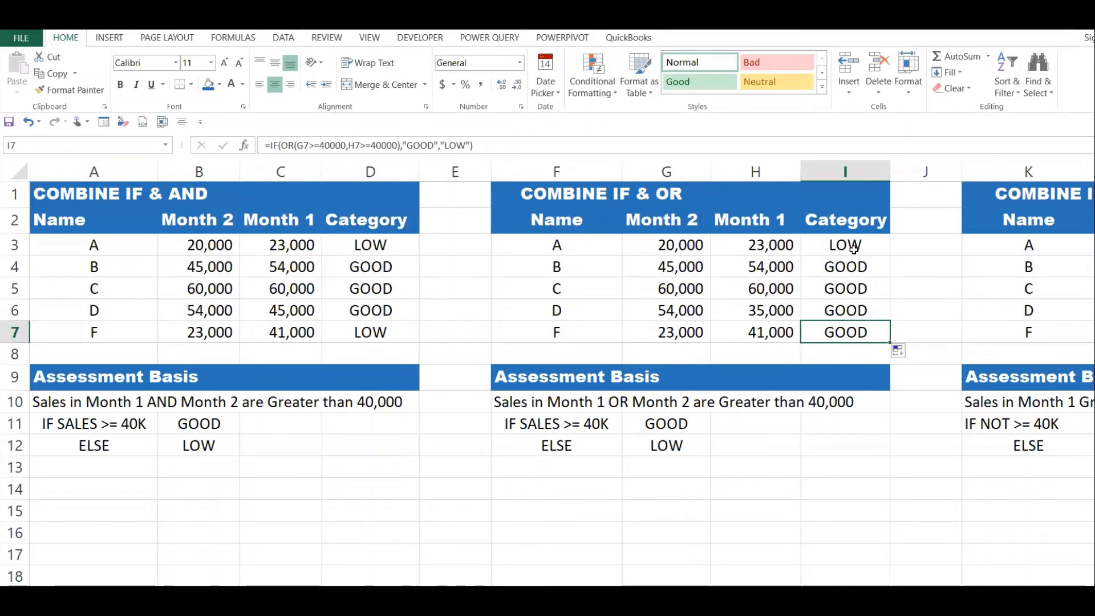
Review the IF & OR categories in I3:I7 and compare name D's Month 1 sales in both tables.
drag(847, 246, 853, 329)
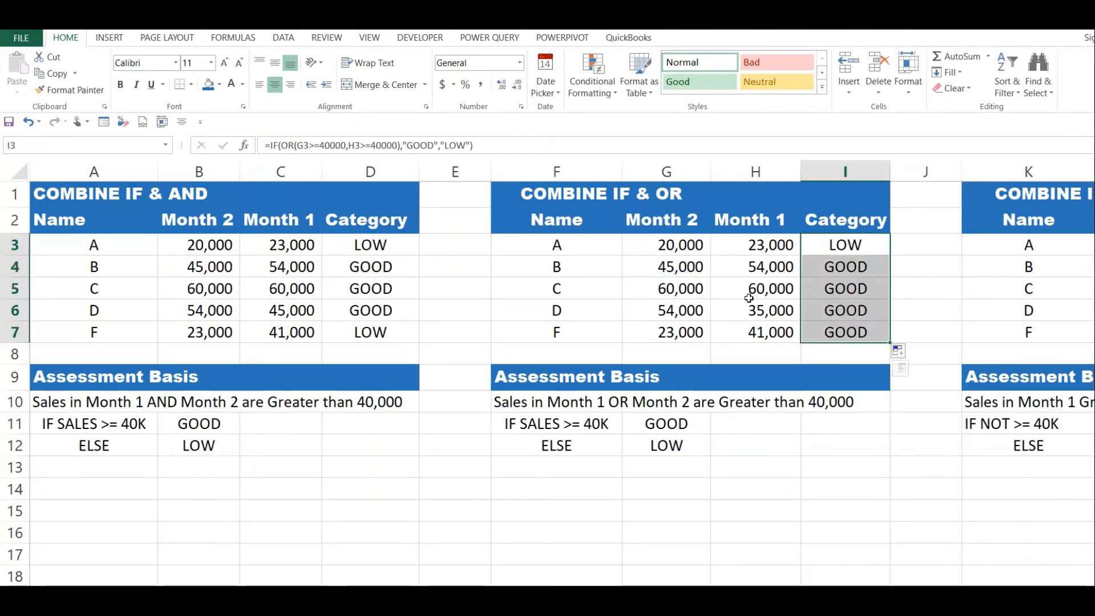
click(285, 310)
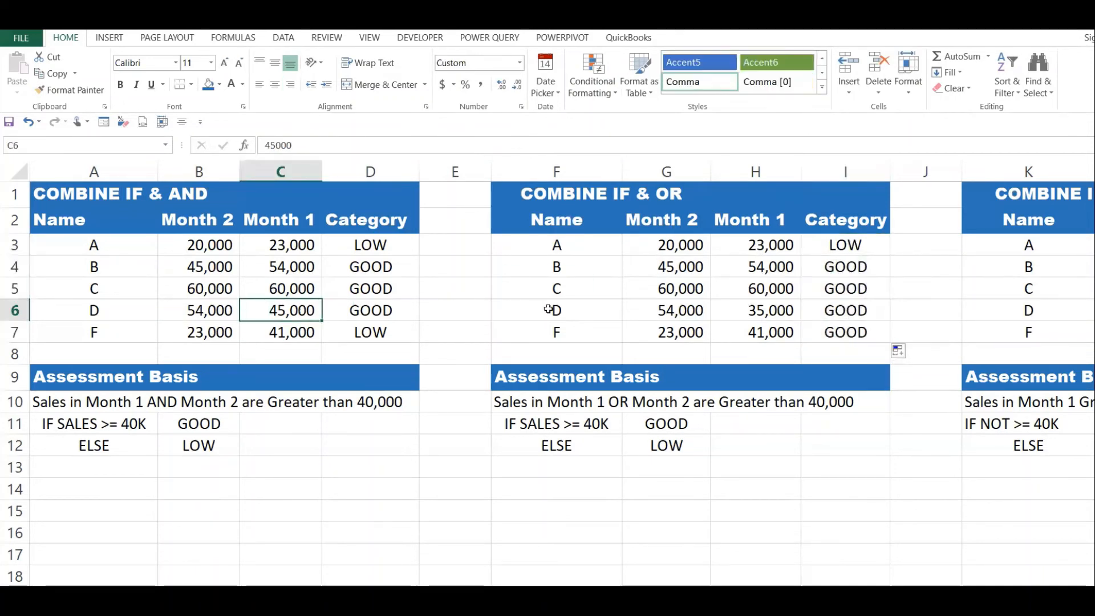
click(753, 310)
Enter the formula =NOT(L3>=4000) in M3, the first Category cell of the IF & NOT table.
key(Right)
key(Right)
key(Right)
key(Right)
key(Right)
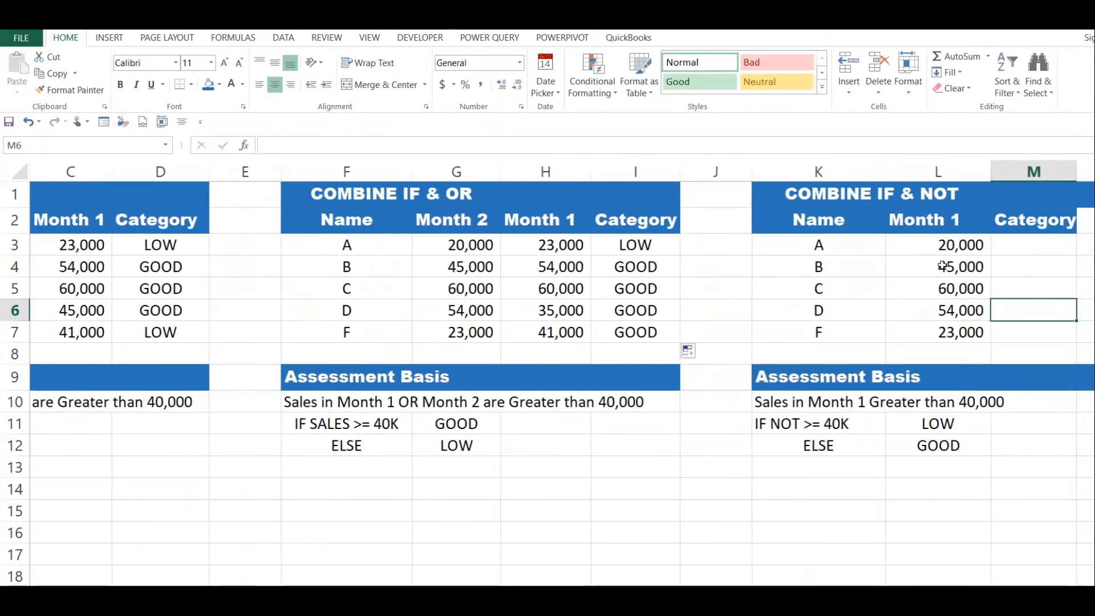
click(1005, 245)
key(Right)
click(951, 246)
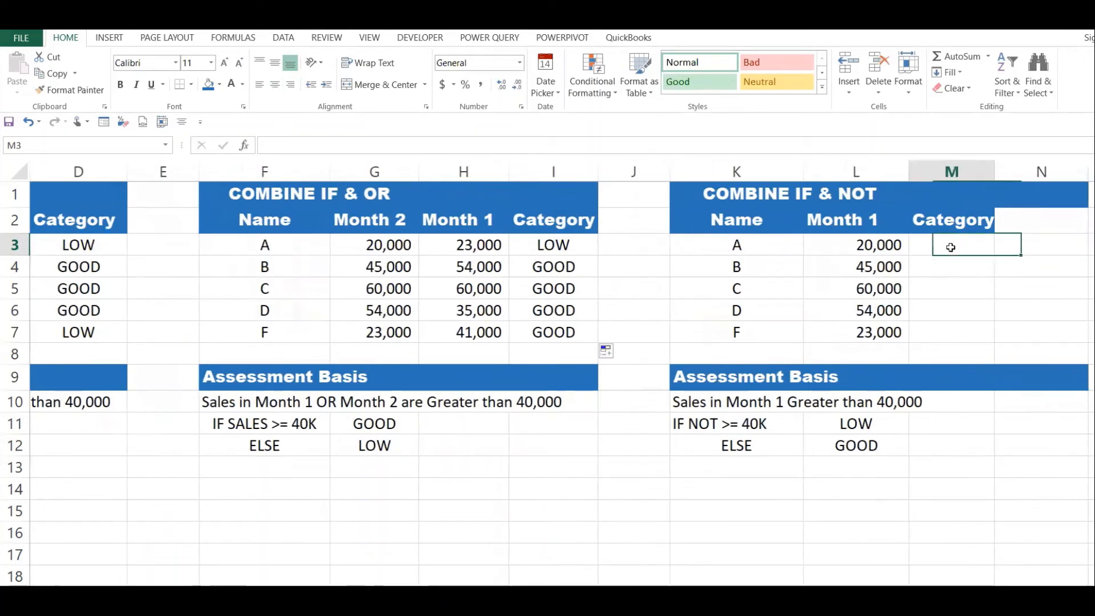
text(=NOF)
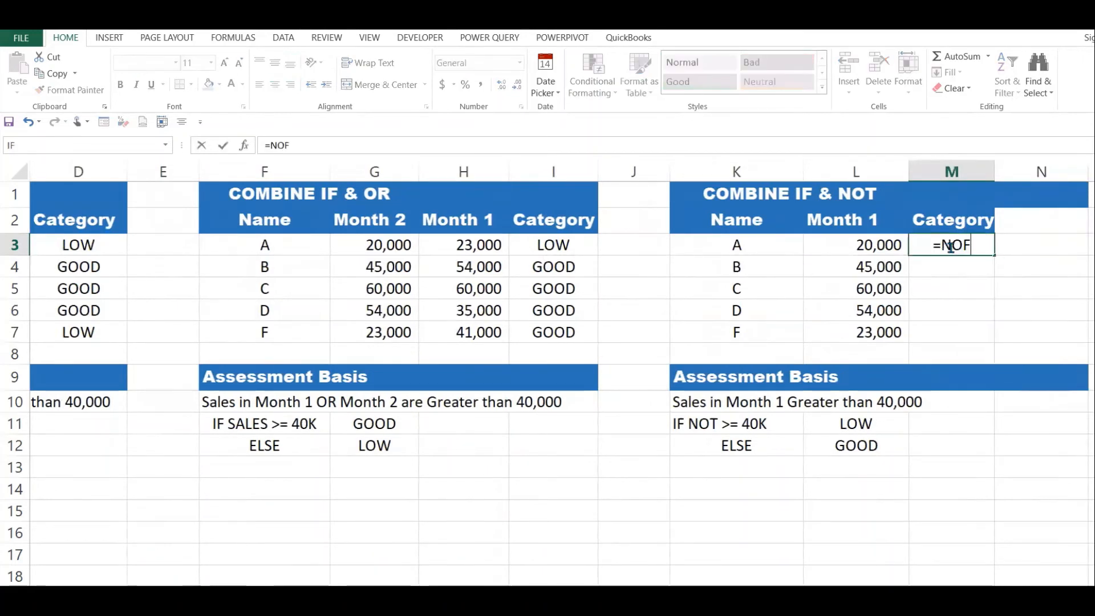
key(BackSpace)
text(T()
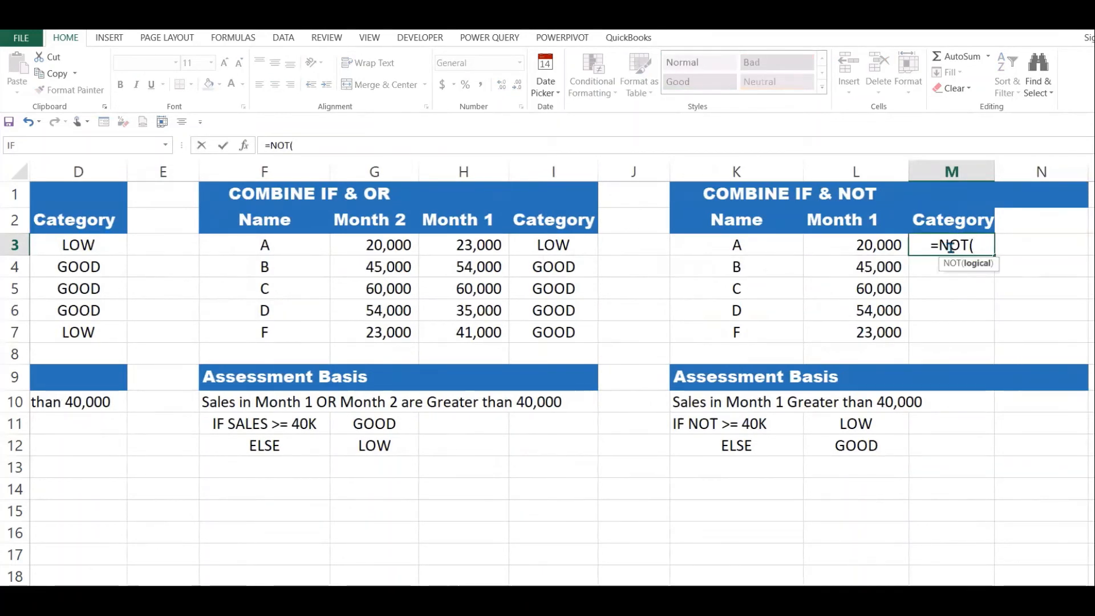
click(871, 246)
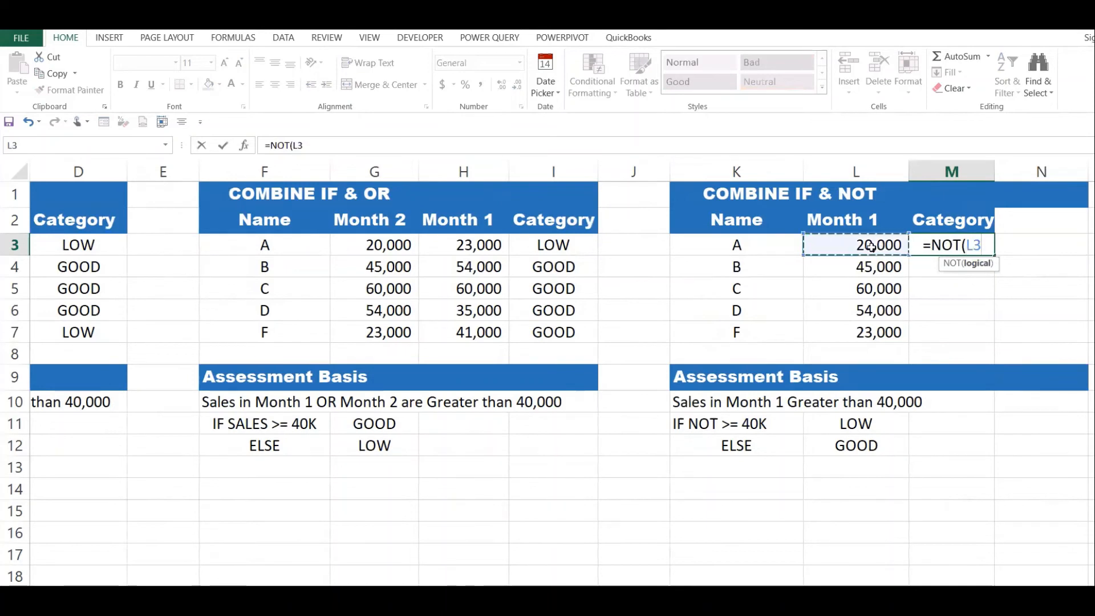
text(>)
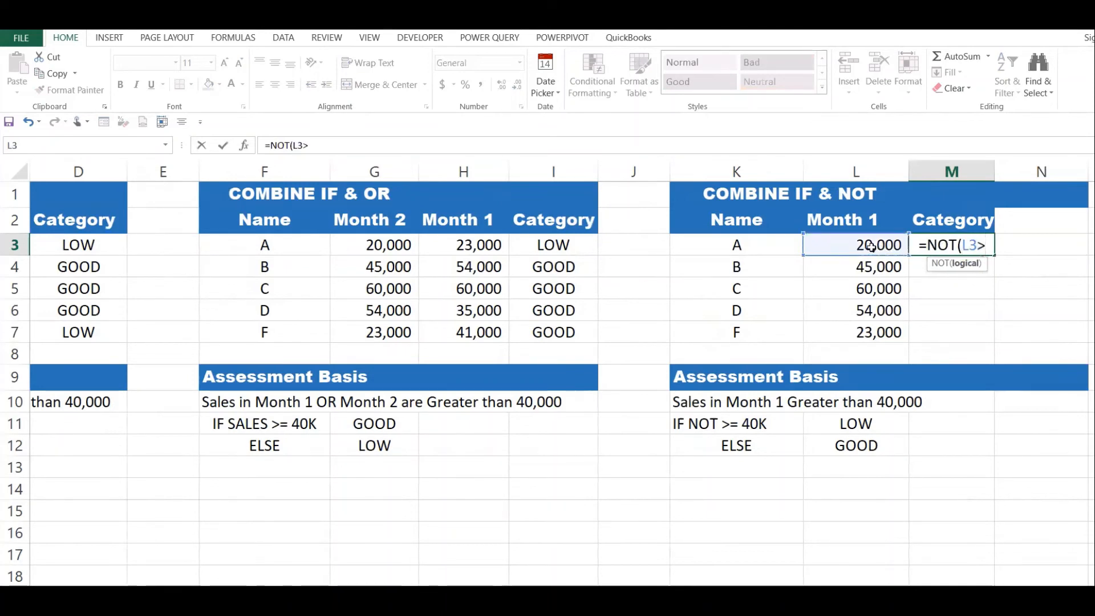
text(=4000)
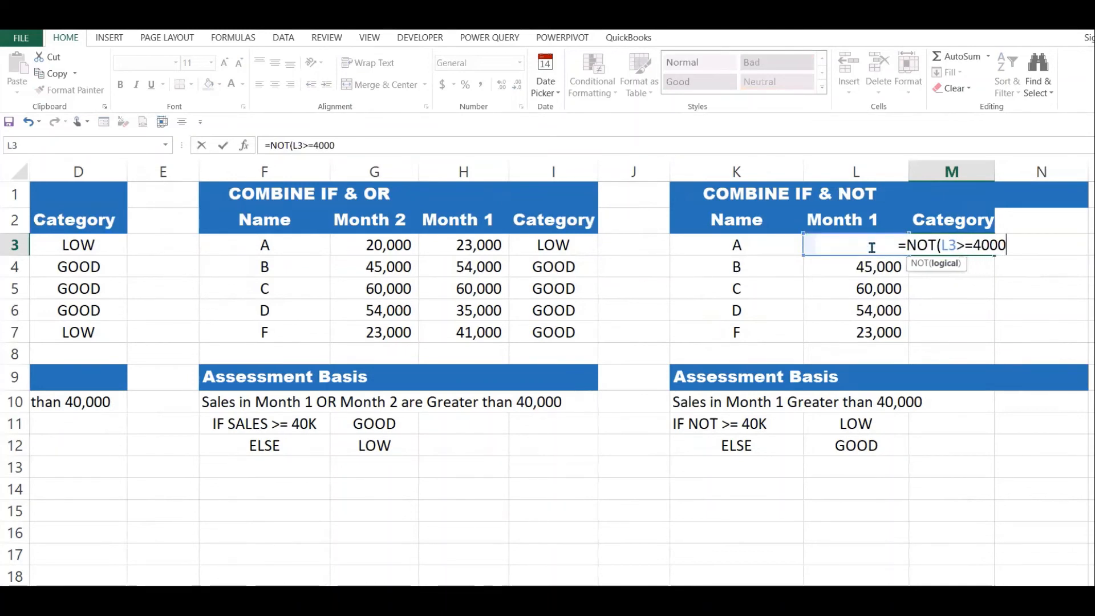
text())
key(Return)
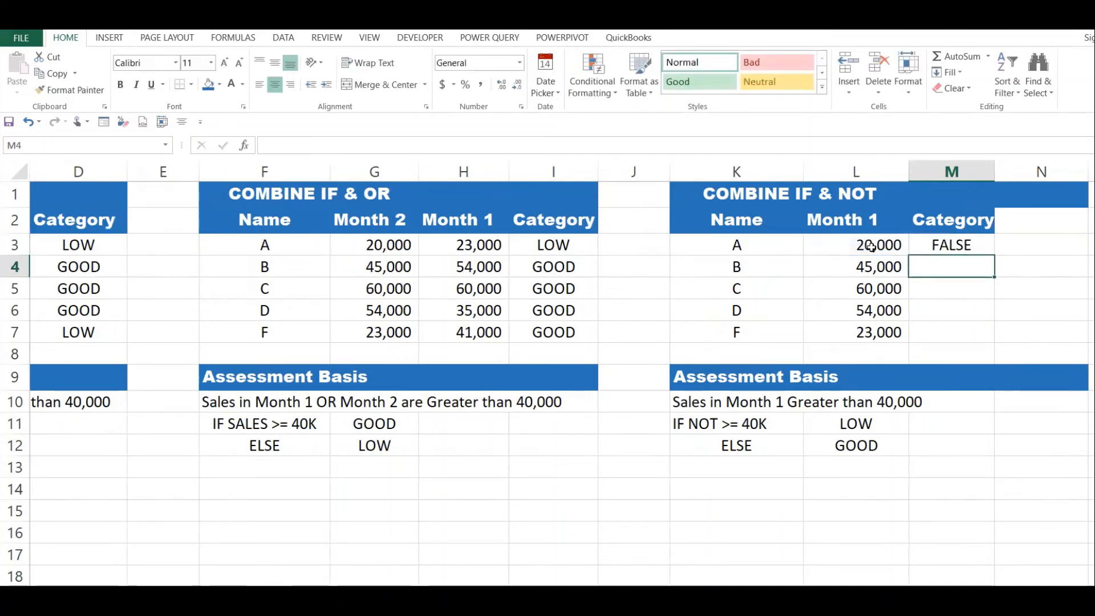
Correct the threshold in M3's NOT formula to 40000 and fill the formula down to M7.
click(946, 240)
click(333, 145)
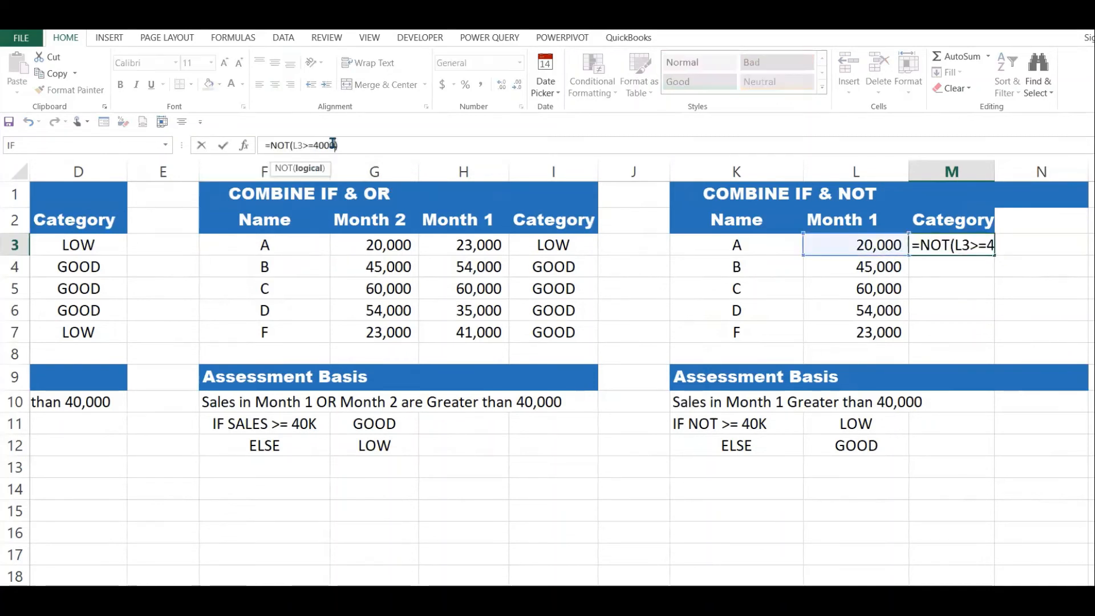
key(Return)
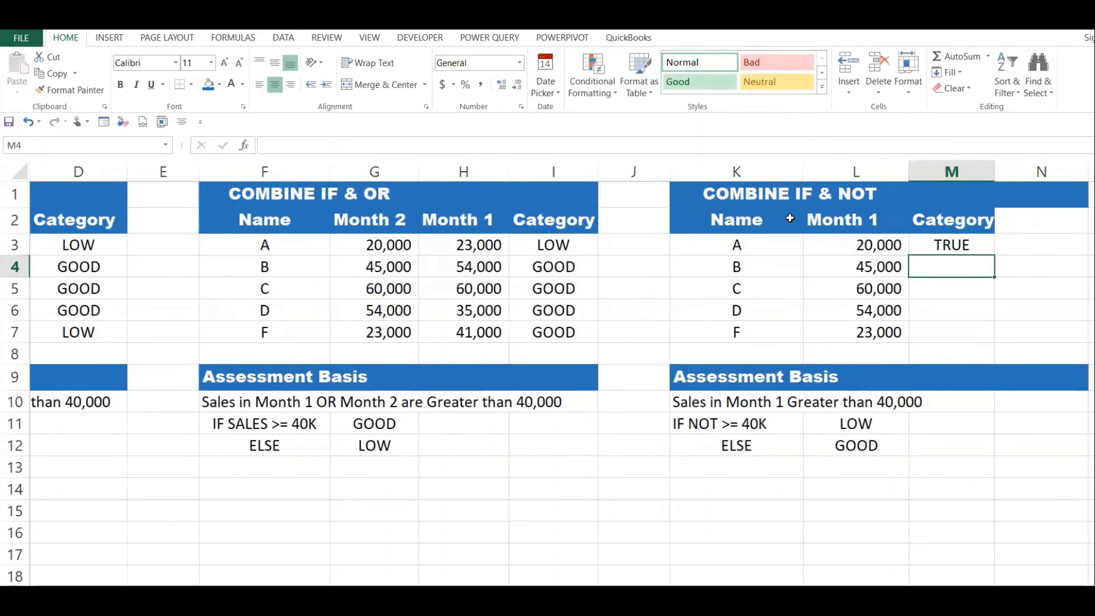
click(992, 241)
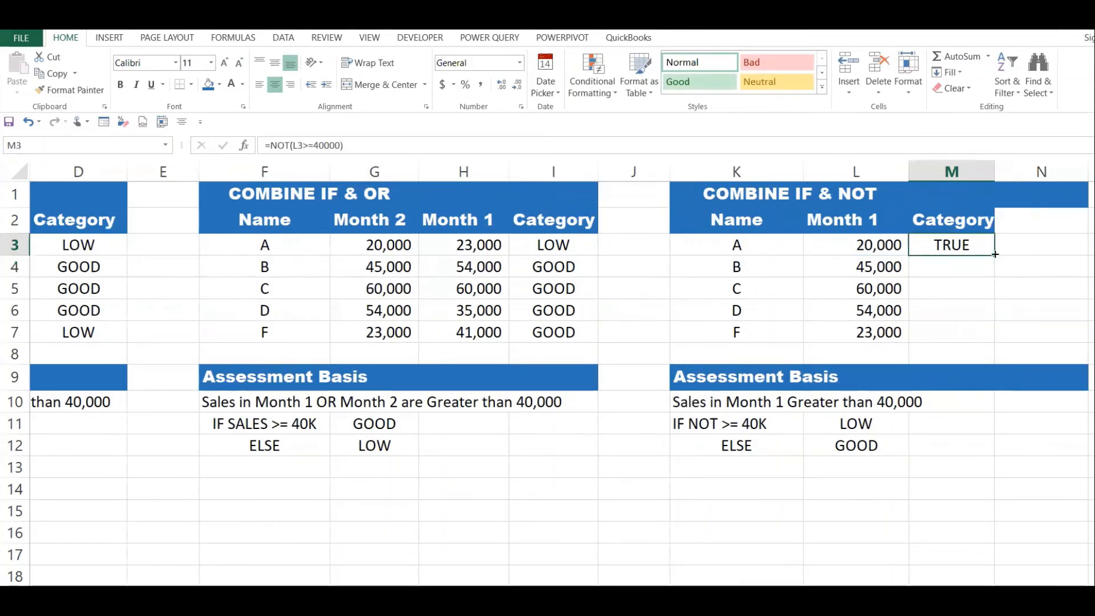
drag(996, 266, 998, 341)
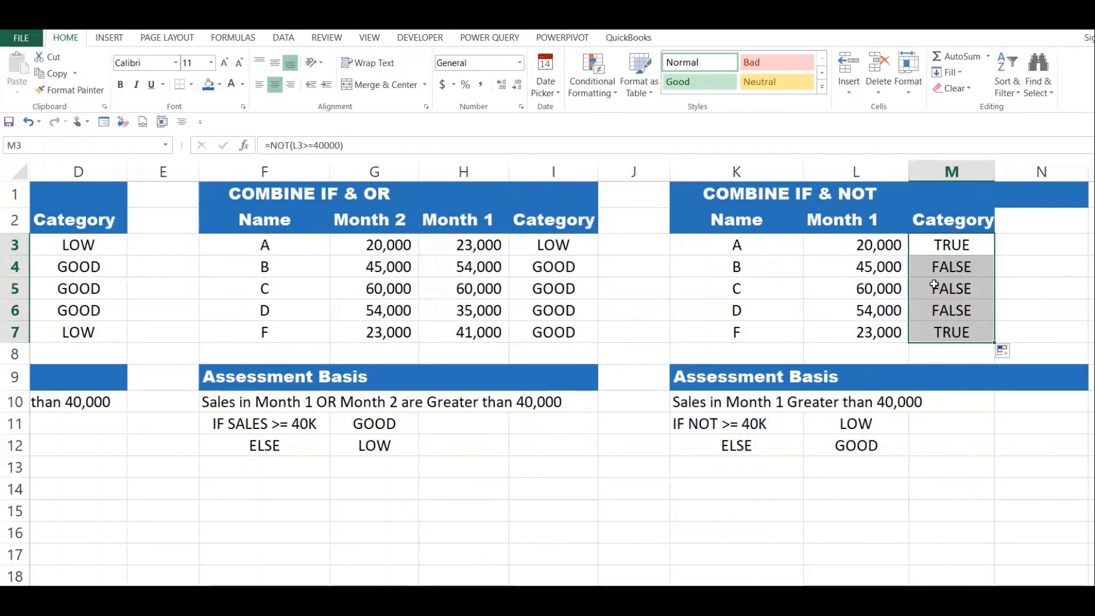
Compare the Month 1 sales in rows 3, 4 and 7 with their NOT results in the IF & NOT table.
click(925, 248)
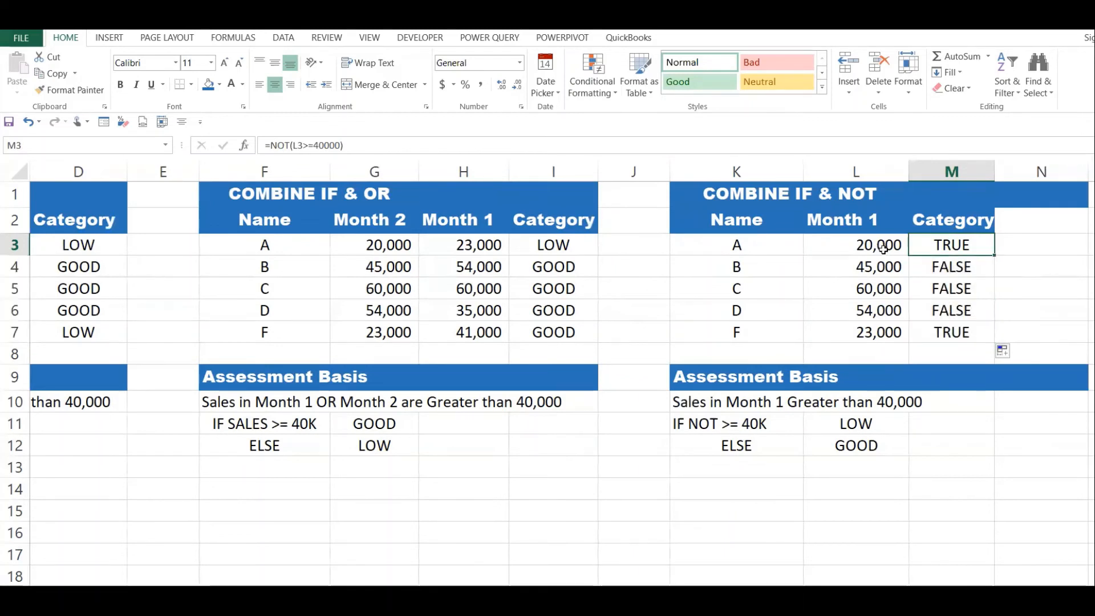
click(884, 248)
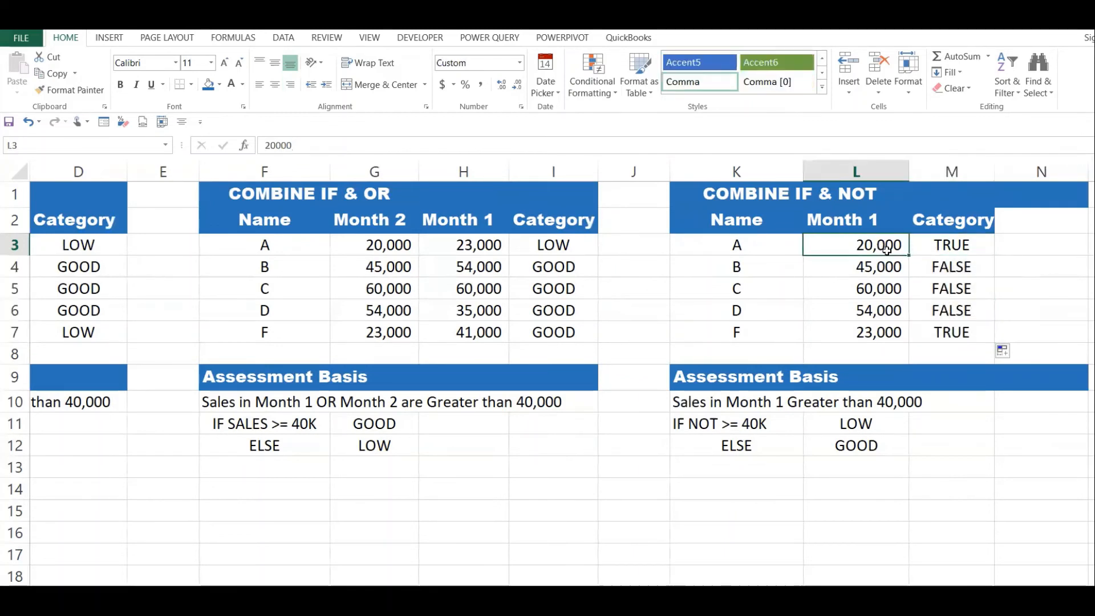
click(963, 242)
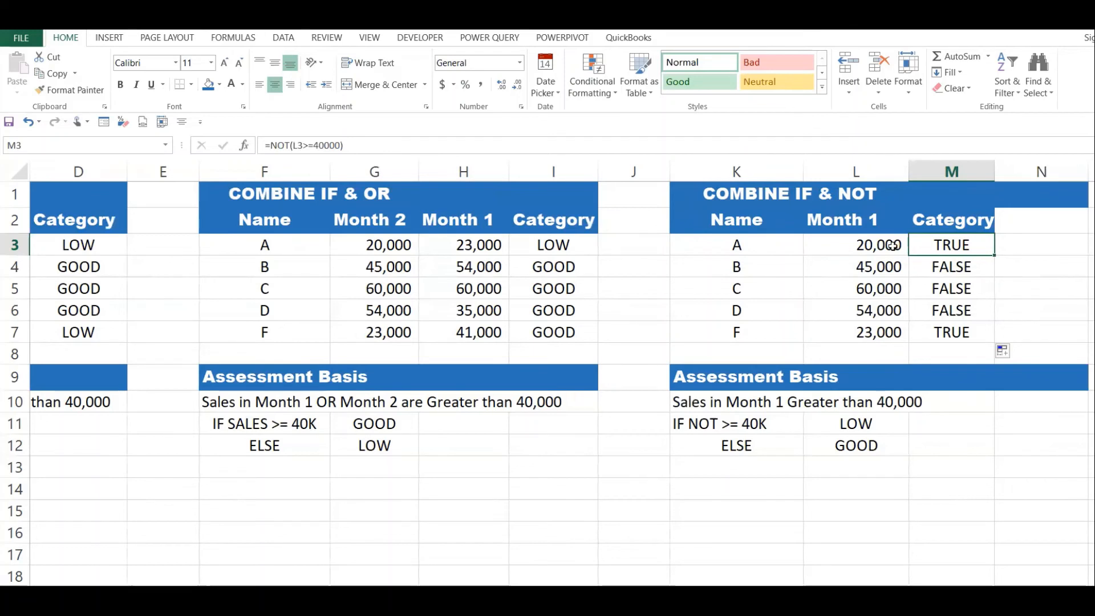
click(899, 266)
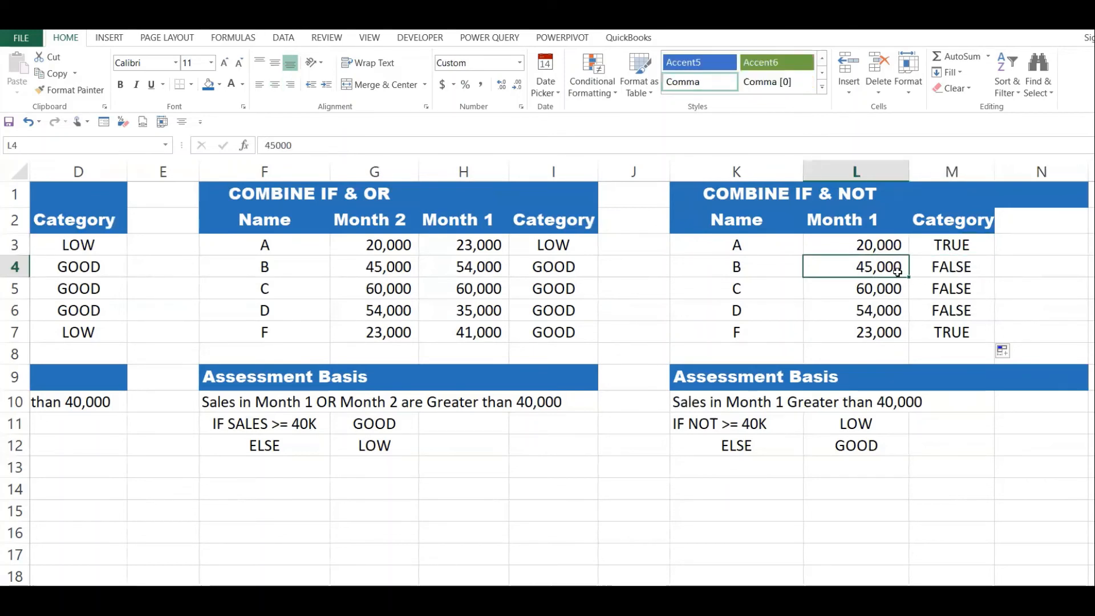
click(957, 268)
click(888, 331)
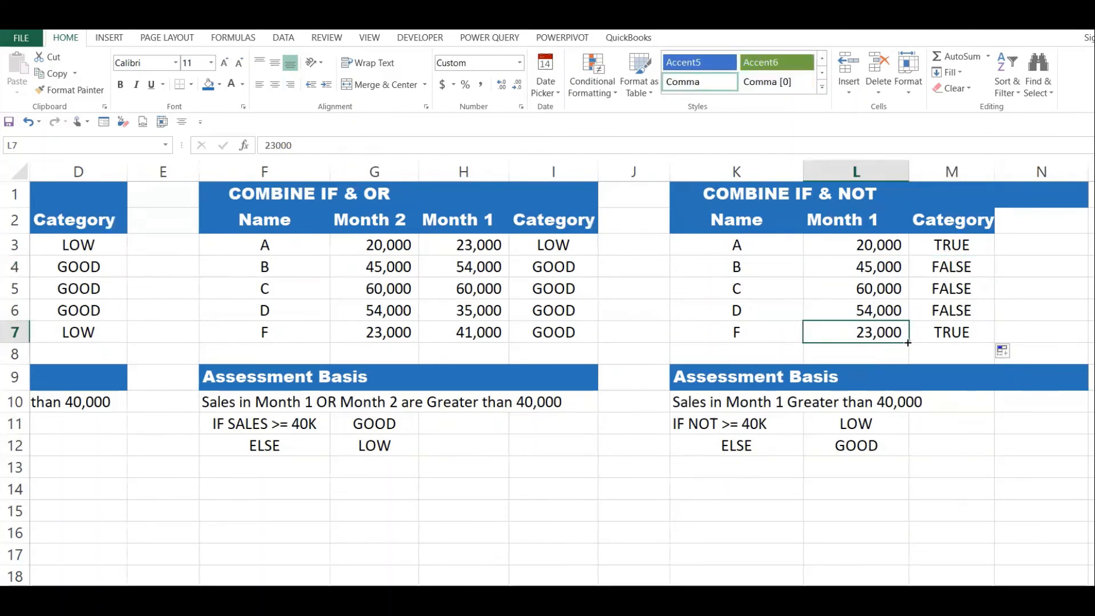
click(964, 329)
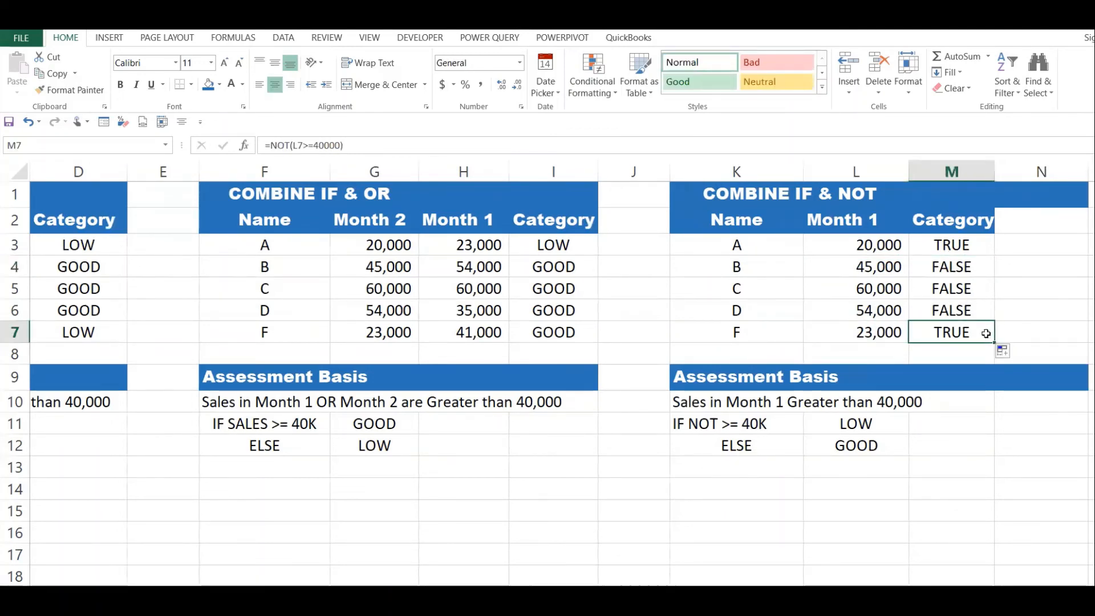
Wrap M3's NOT formula in an IF function with "LOW" as the value if true.
click(943, 245)
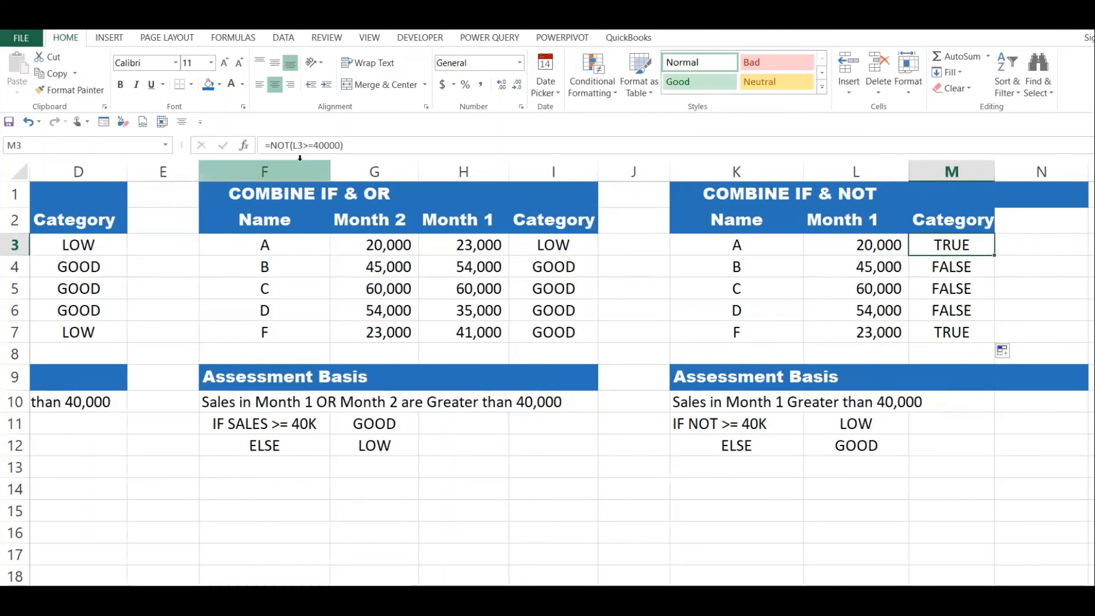
click(270, 147)
text(IF()
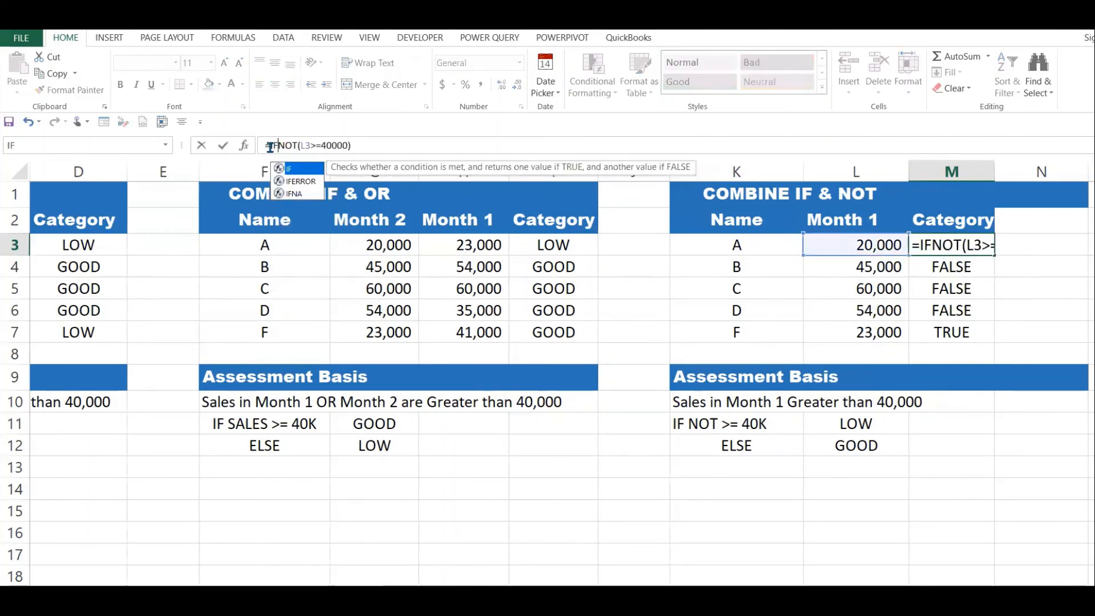
click(362, 146)
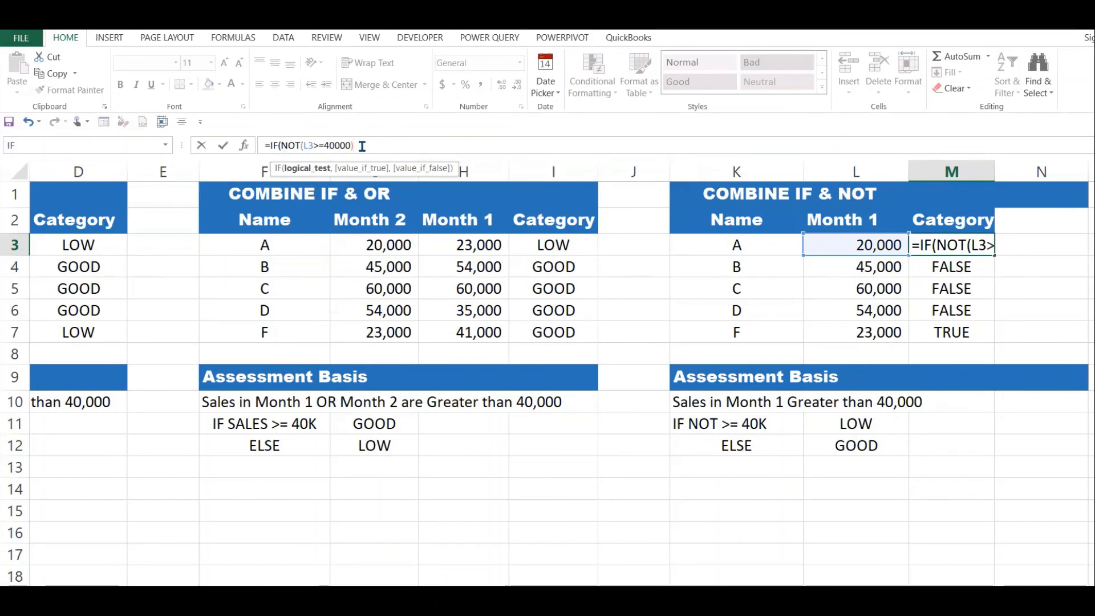
text(,)
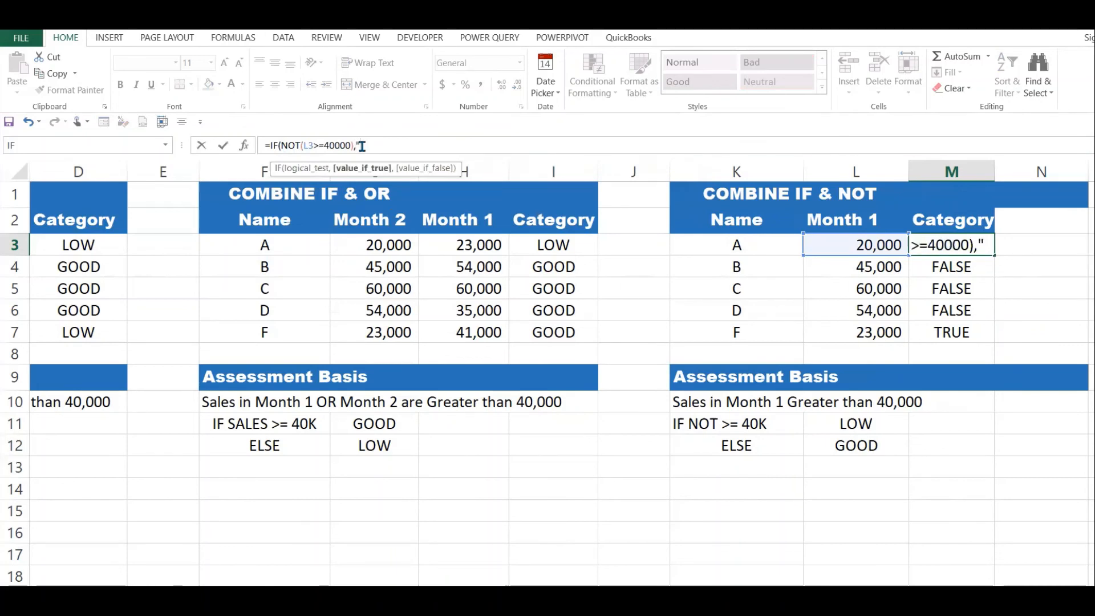
text("LOW")
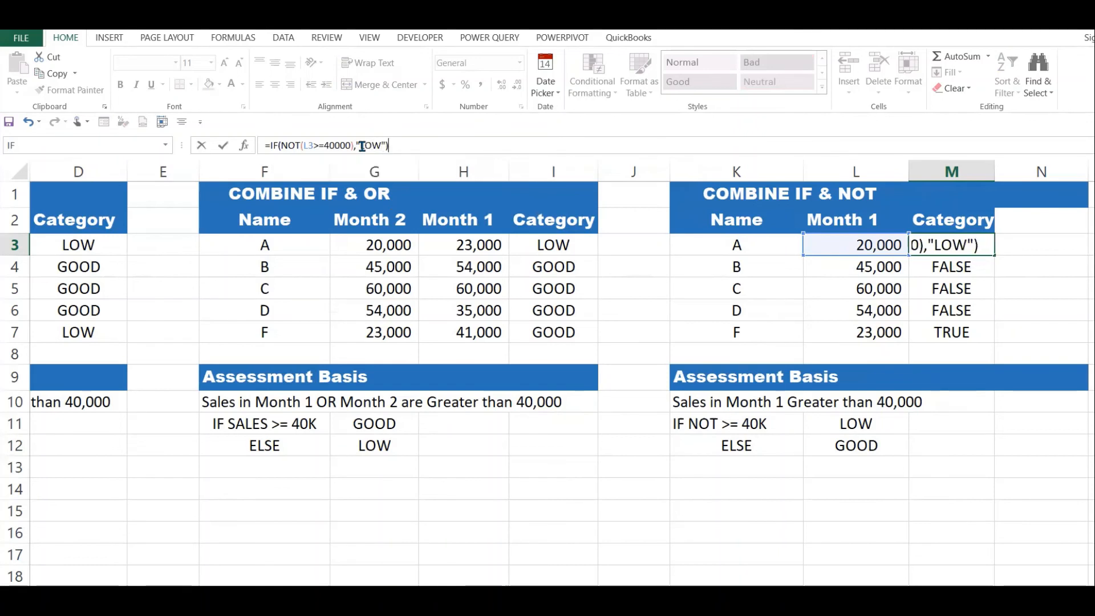
Complete M3's formula as =IF(NOT(L3>=40000),"LOW","GOOD") and fill it down to M7.
click(976, 245)
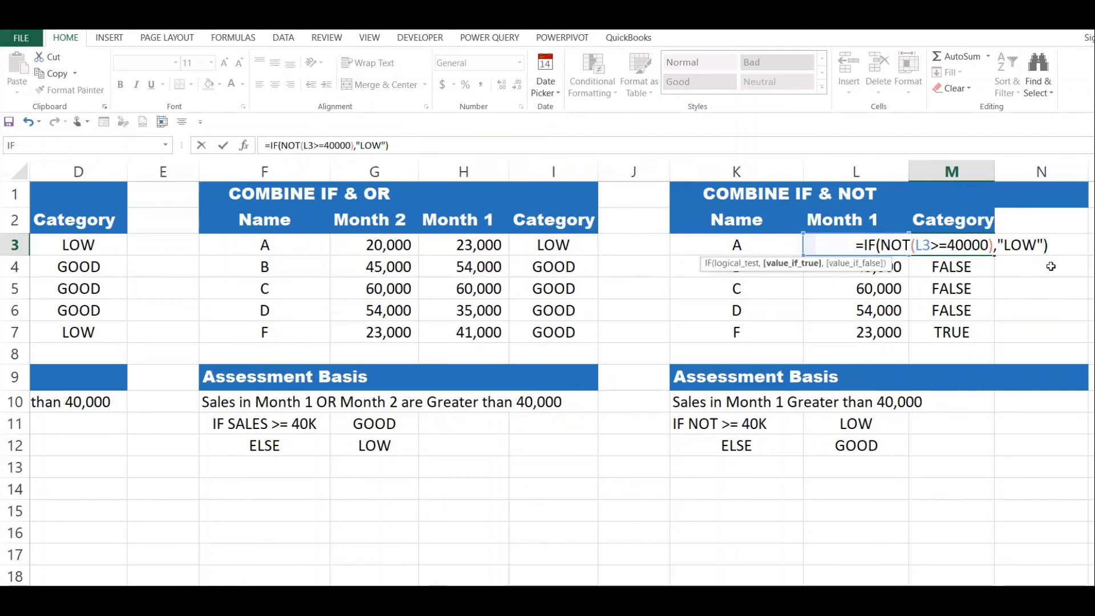
text(,")
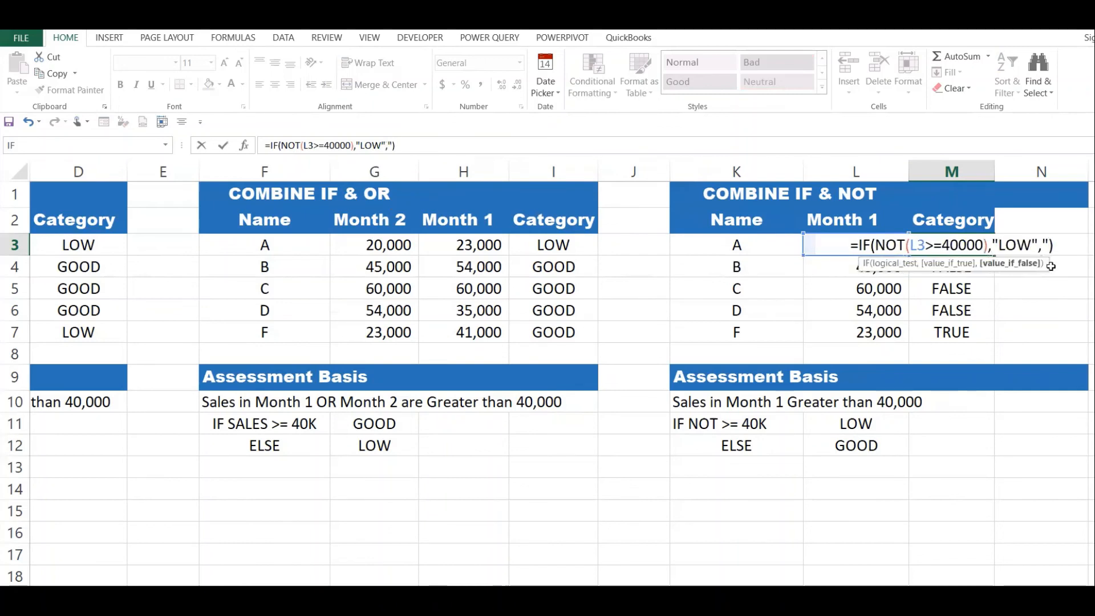
text(GOOF)
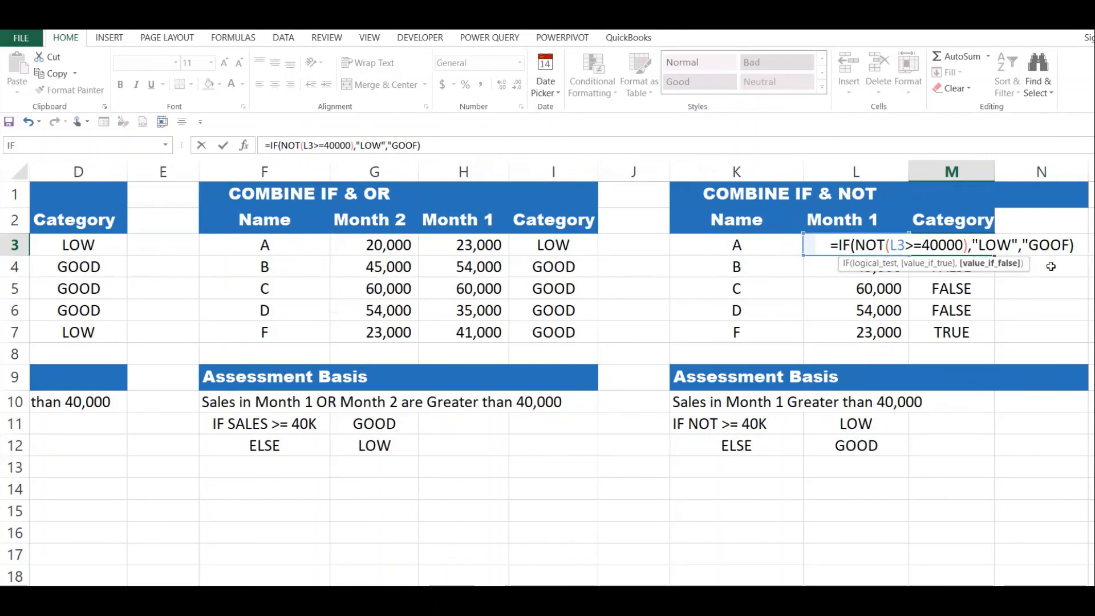
key(BackSpace)
text(D"))
key(Return)
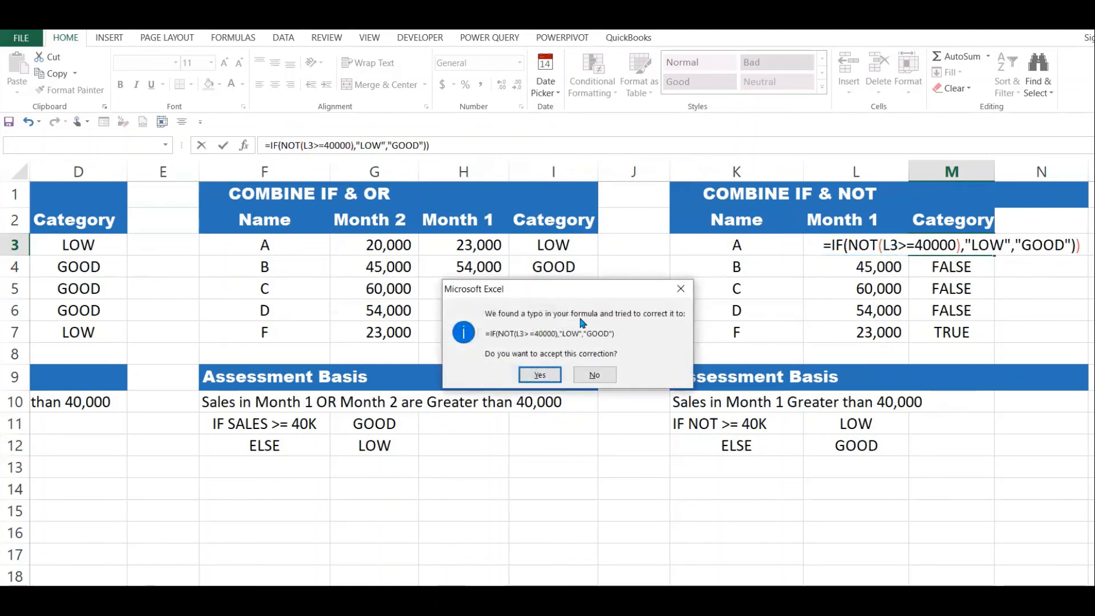
click(540, 375)
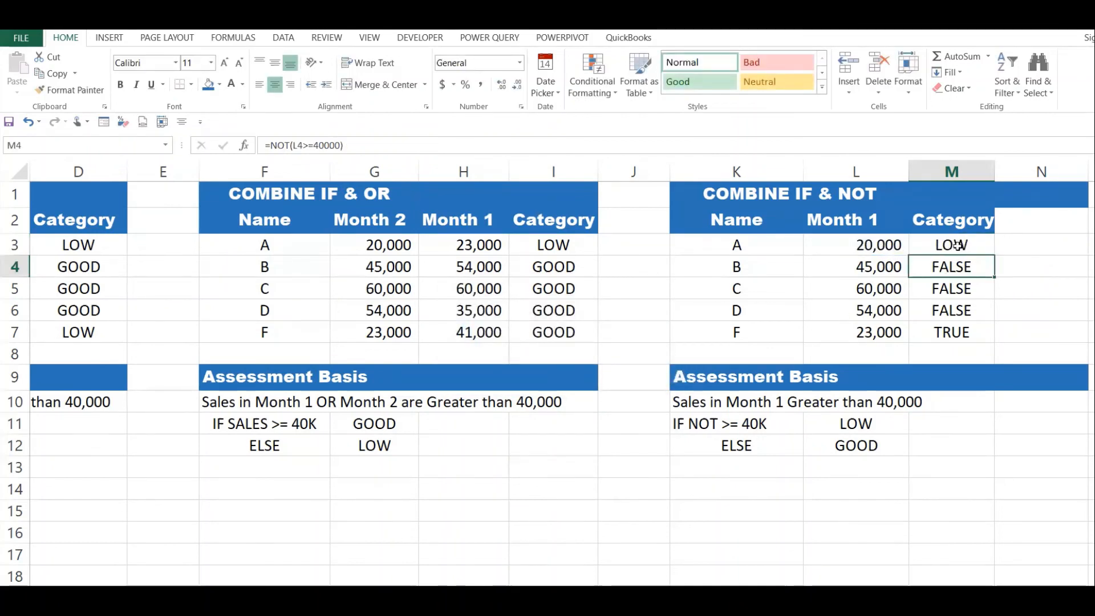
click(958, 246)
drag(995, 255, 974, 338)
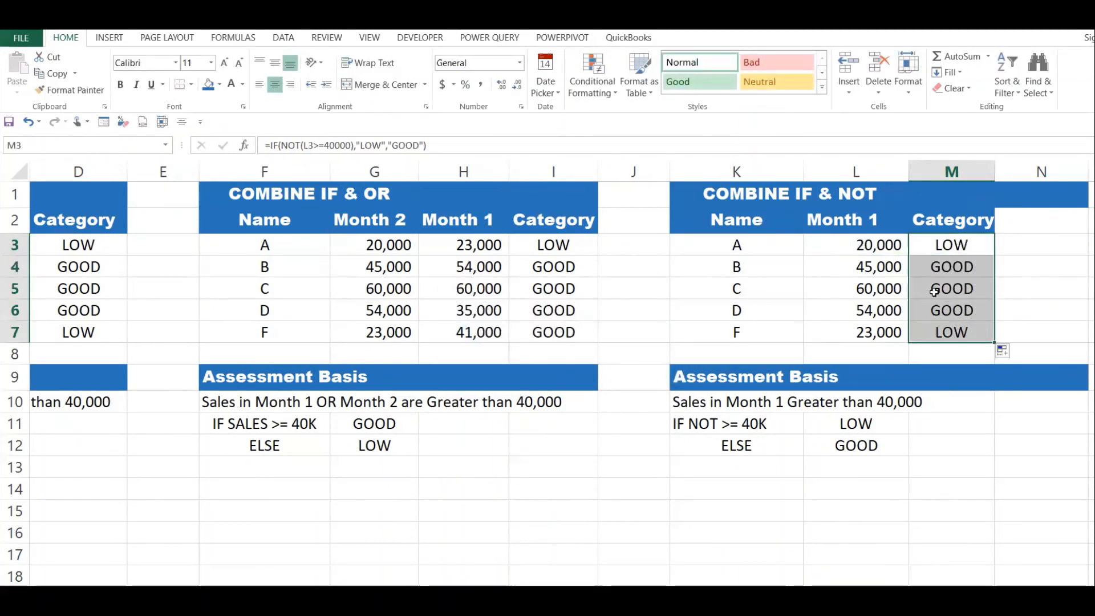
Compare the Month 1 sales in rows 4 to 6 with their categories in the IF & NOT table.
click(876, 264)
click(948, 266)
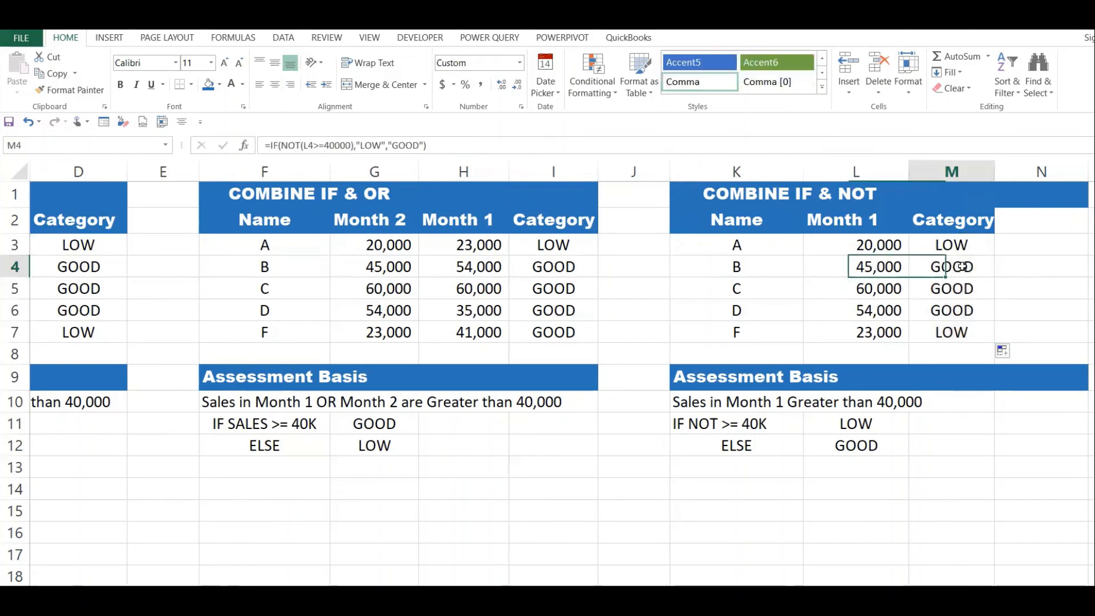
click(893, 289)
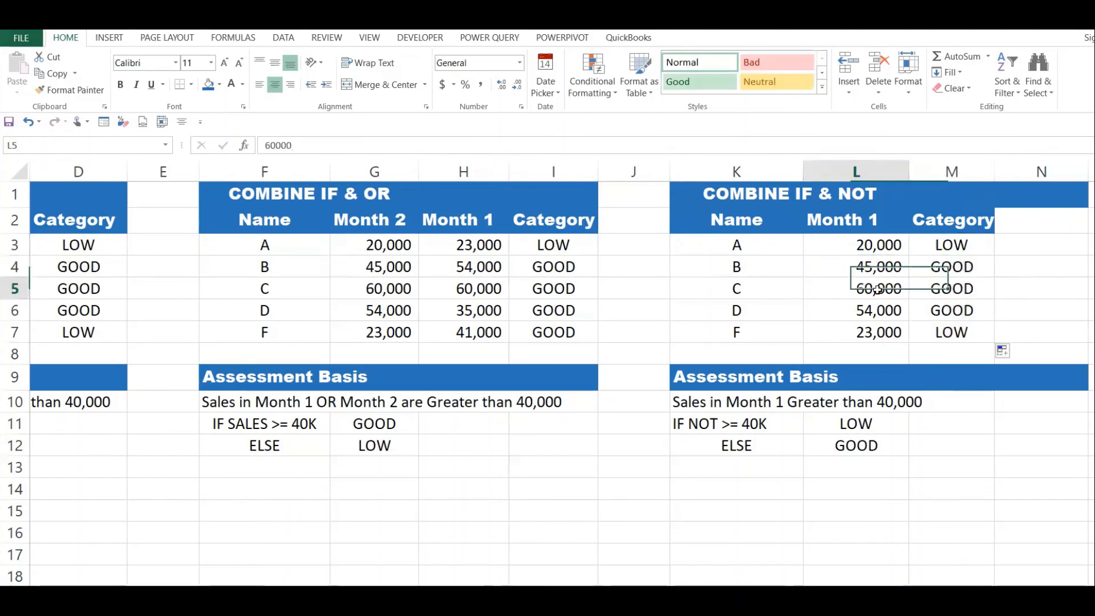
click(951, 291)
click(888, 309)
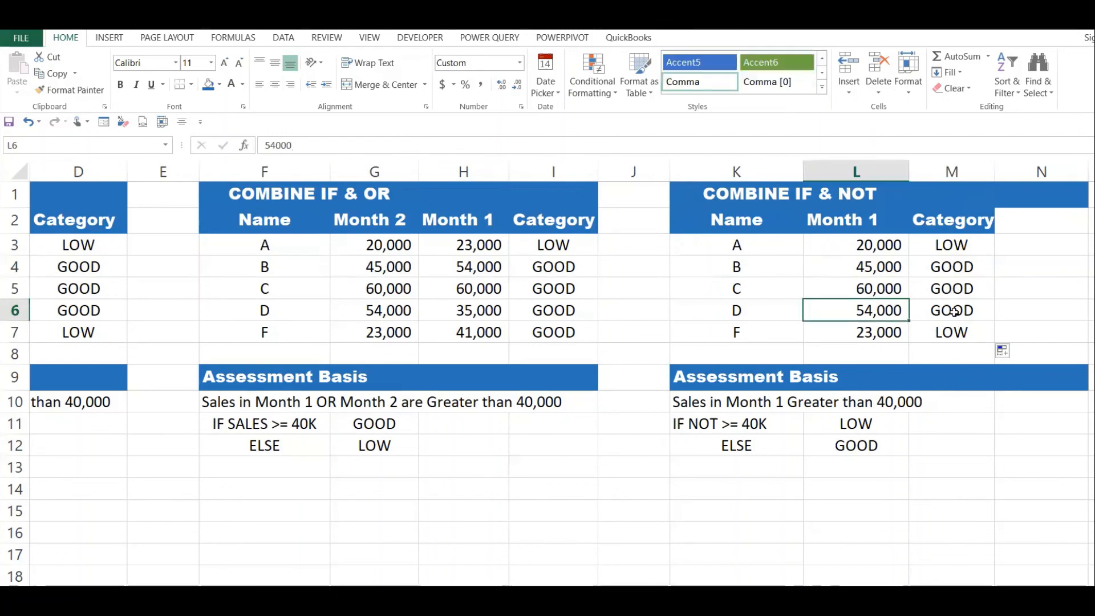
click(953, 312)
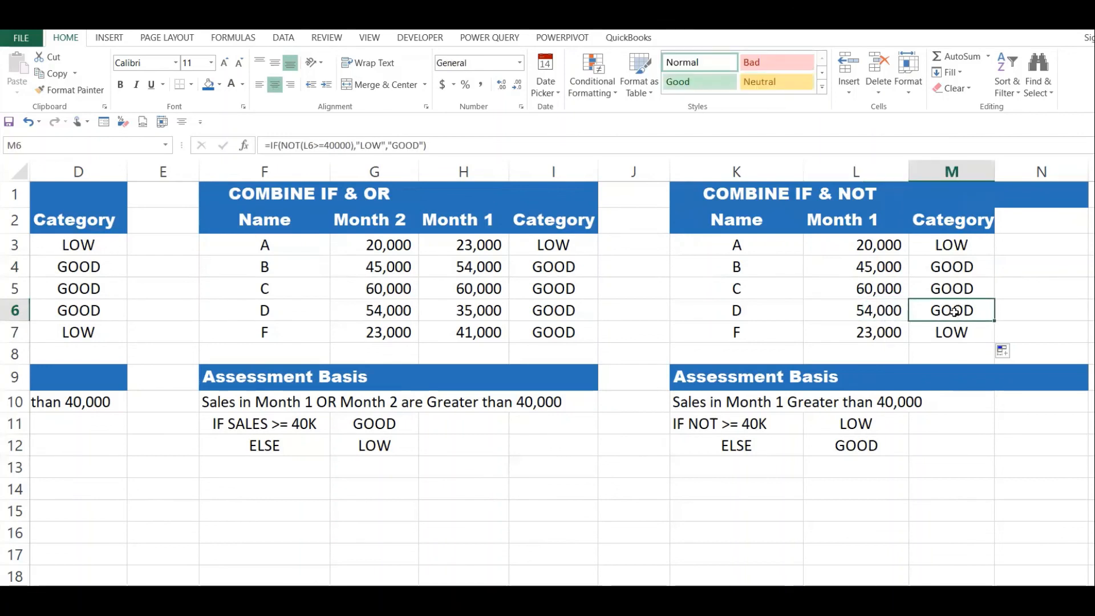